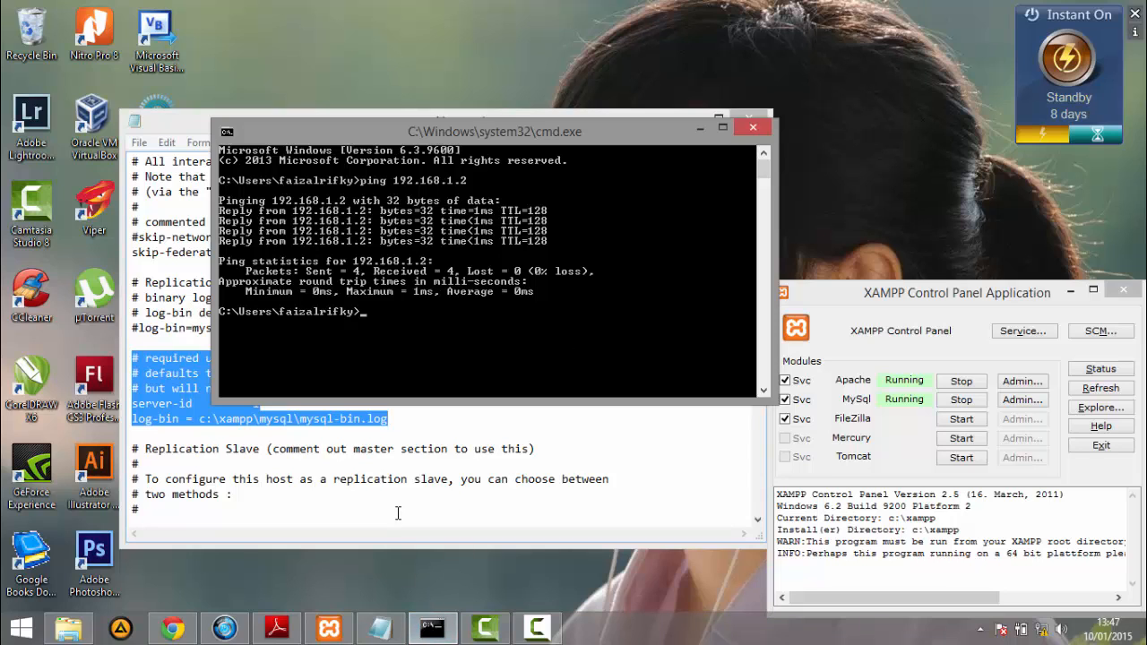
- Review the master's unique id, server-id and log-bin settings in the my configuration file, and check the modules in the XAMPP Control Panel
click(342, 426)
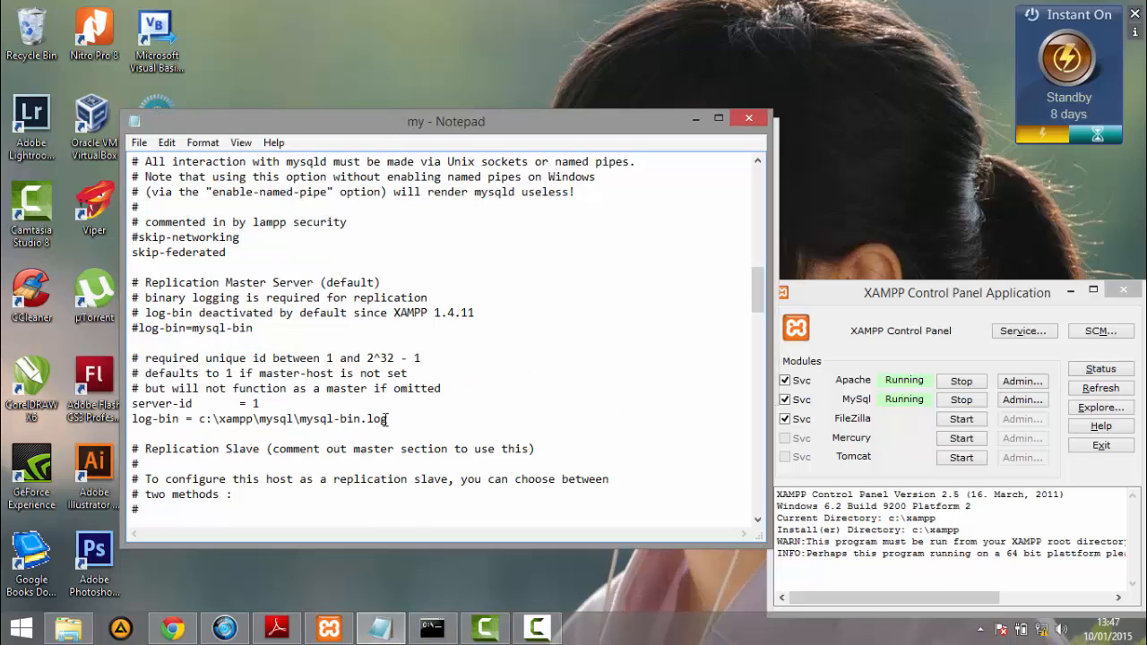
drag(387, 419, 128, 358)
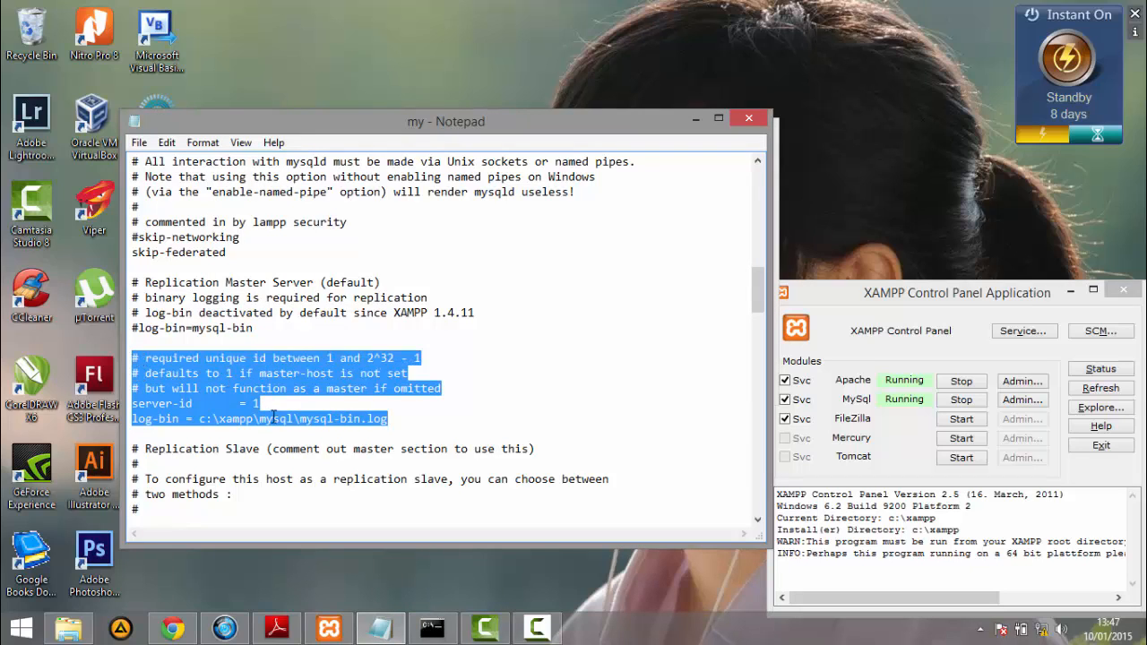
click(332, 360)
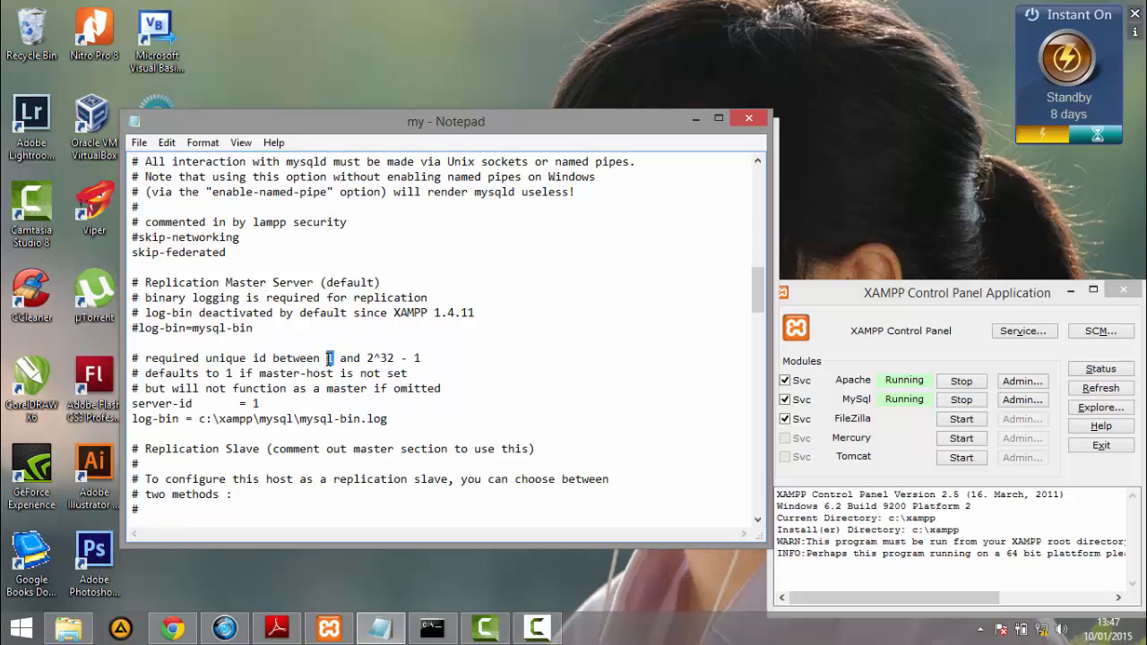
double_click(329, 358)
drag(326, 389, 367, 389)
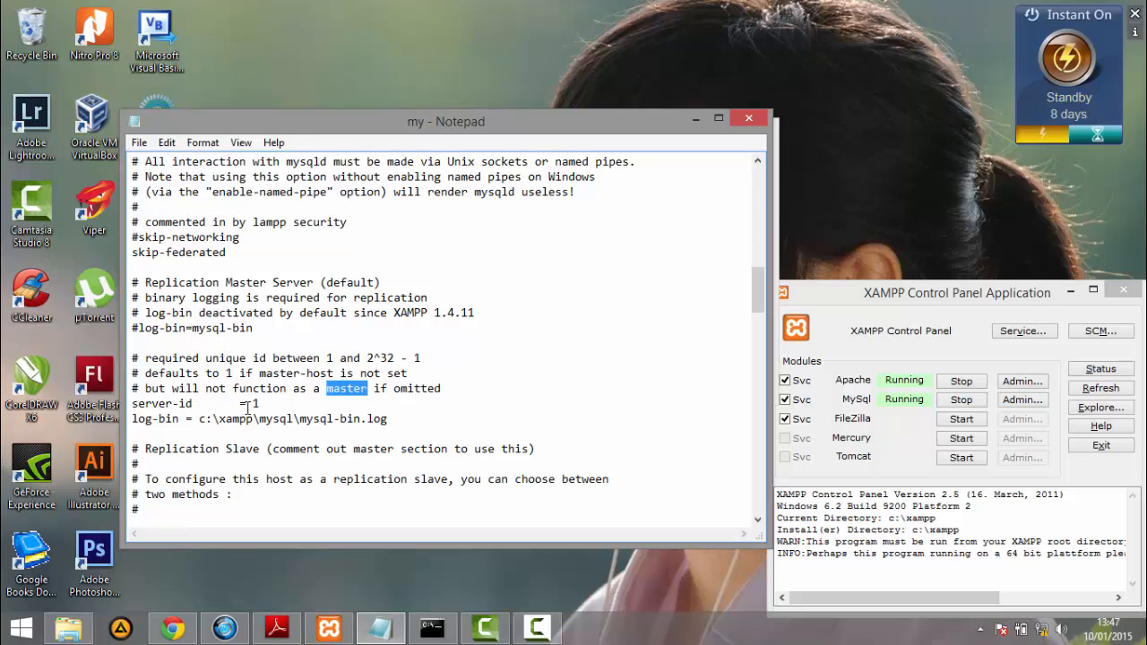
click(253, 404)
click(257, 405)
click(329, 628)
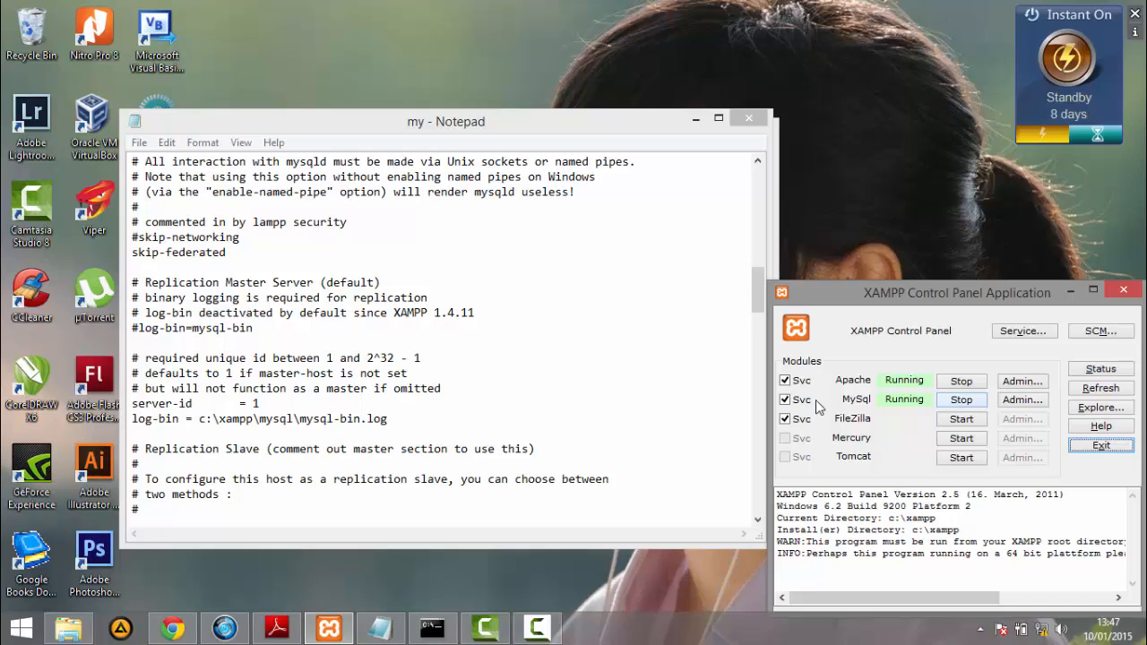
- In Command Prompt, change to \xampp\mysql\bin and start the MySQL client as root
click(446, 634)
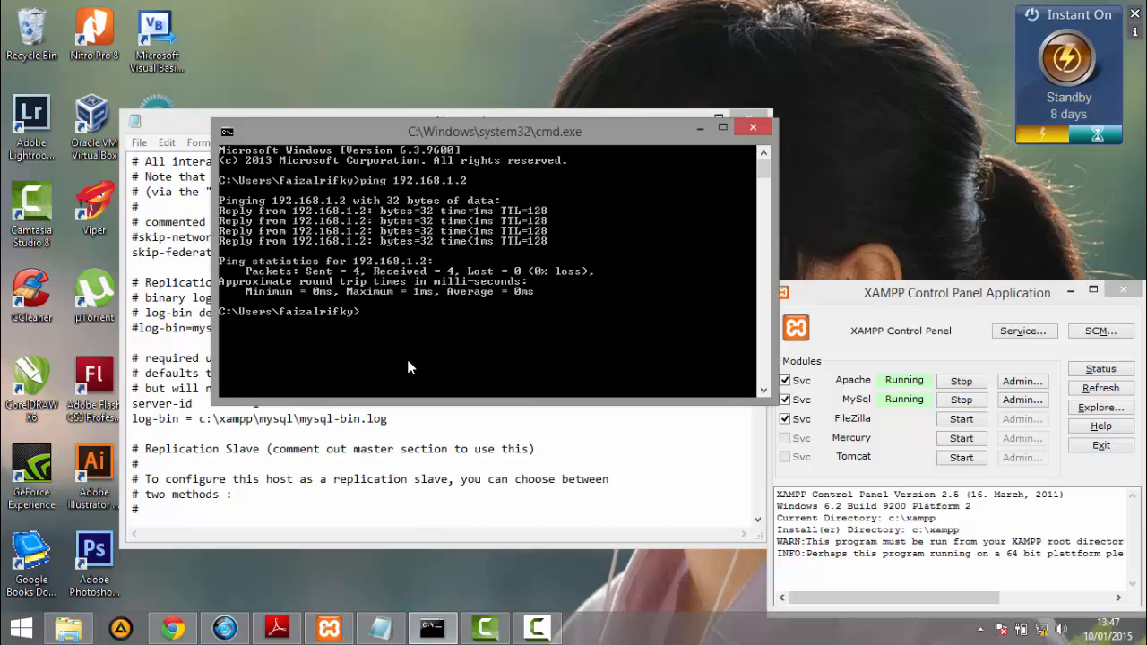
text(cd \xampp\mysql\bin)
key(Return)
text(mysql -u root)
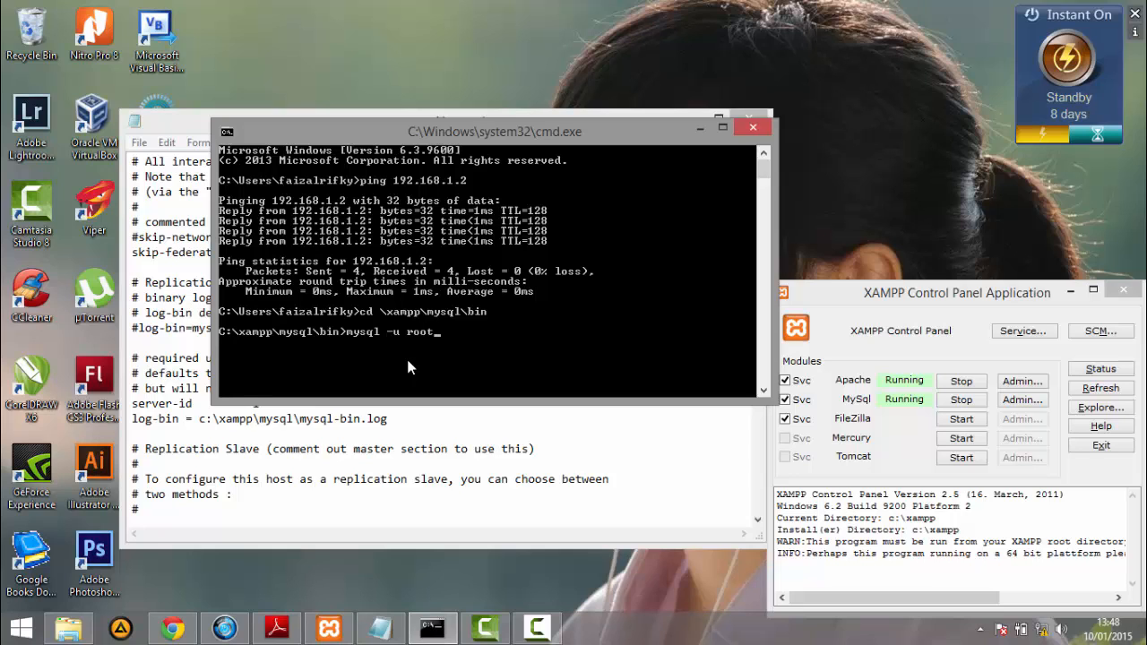
key(Return)
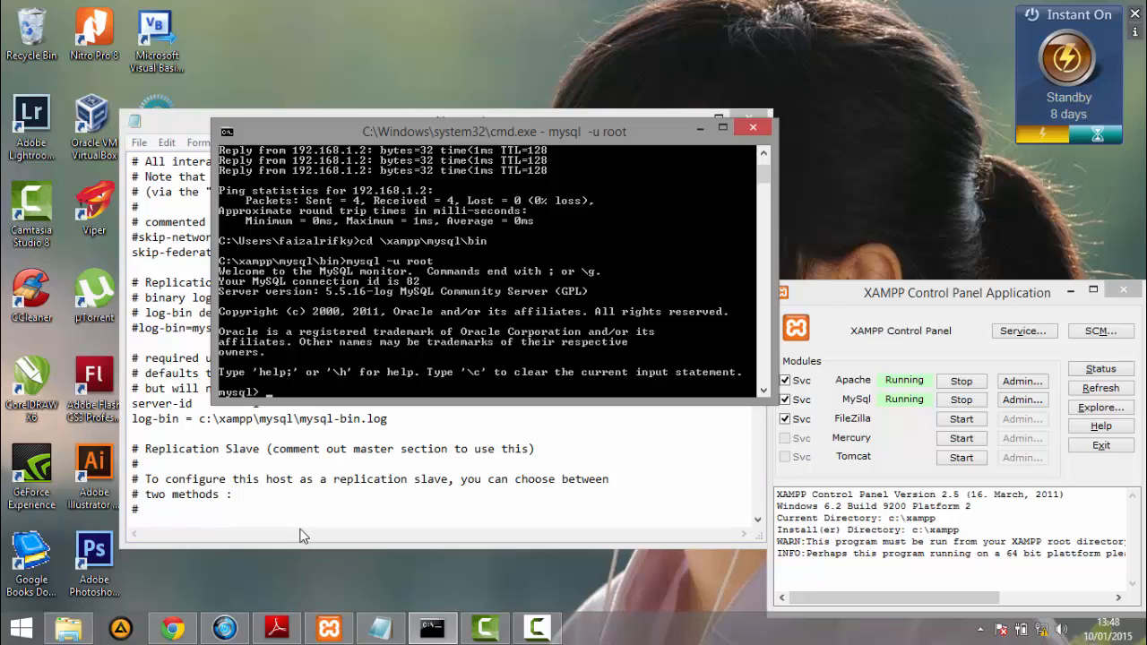
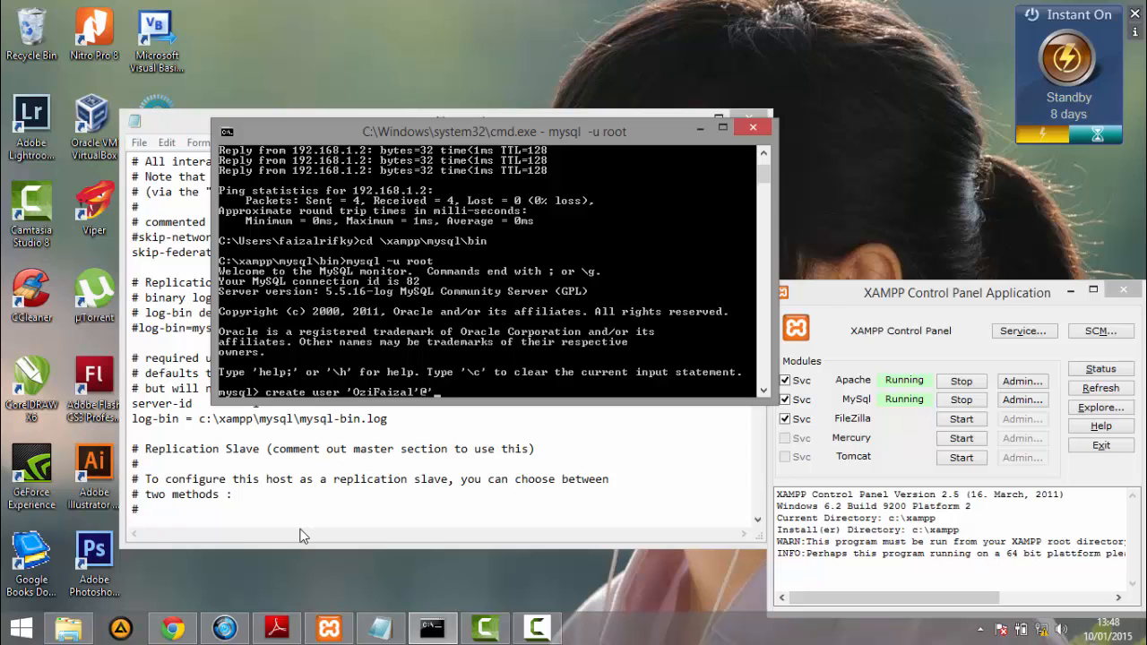
- Create the MySQL replication user for any host ('%'), entering the username and the account password
key(Return)
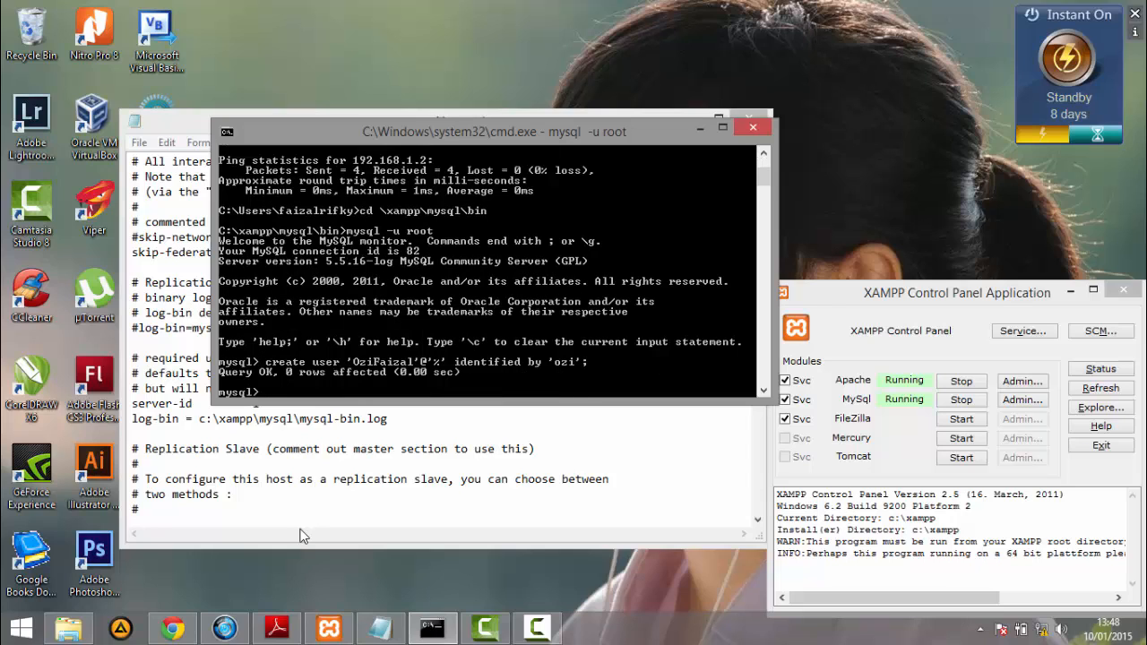
- Grant replication slave on *.* to the new replication user
text(grant us)
key(BackSpace)
text(replication slave on)
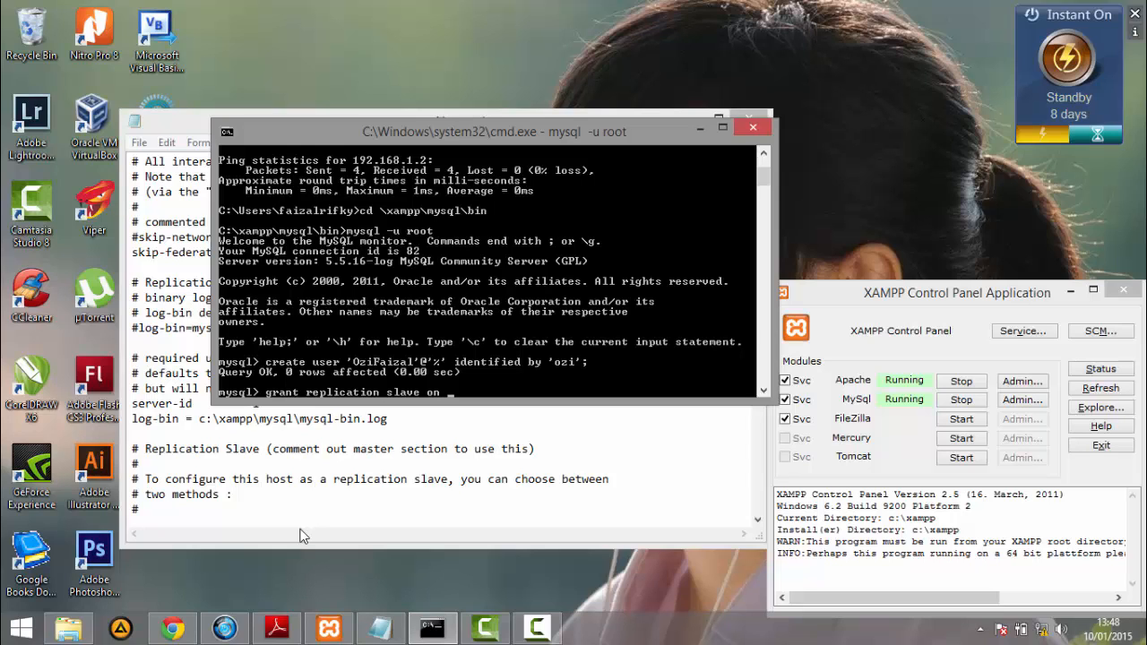
text( *.* to 'OziFaizal';)
key(Return)
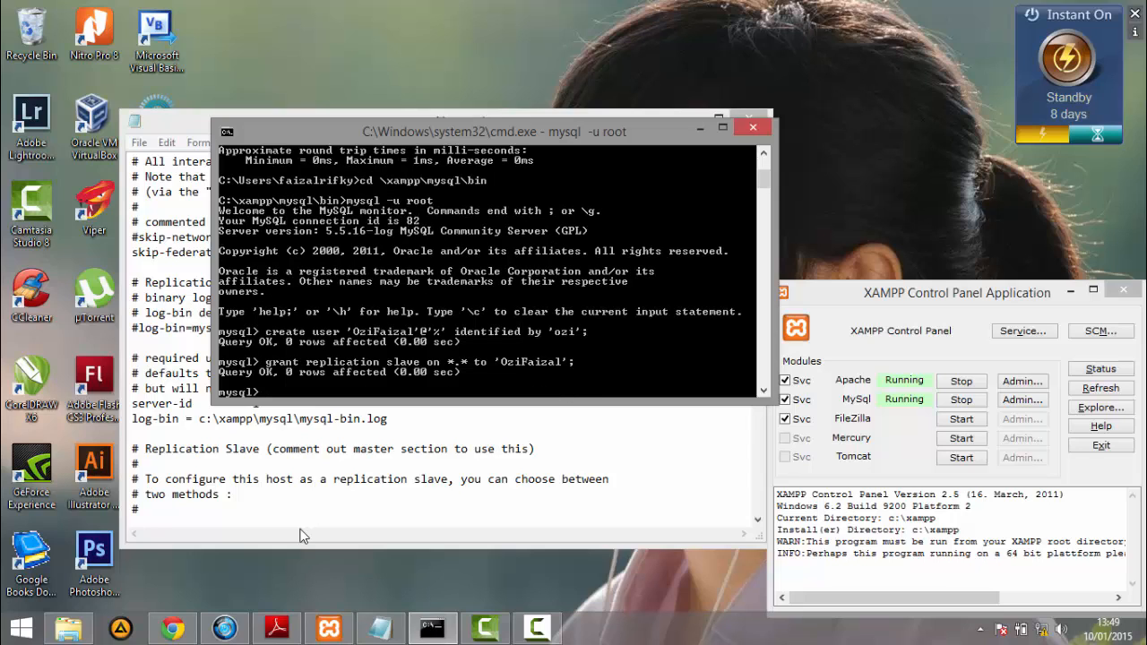
- Flush all MySQL tables with a read lock
text(flush tables with read lock)
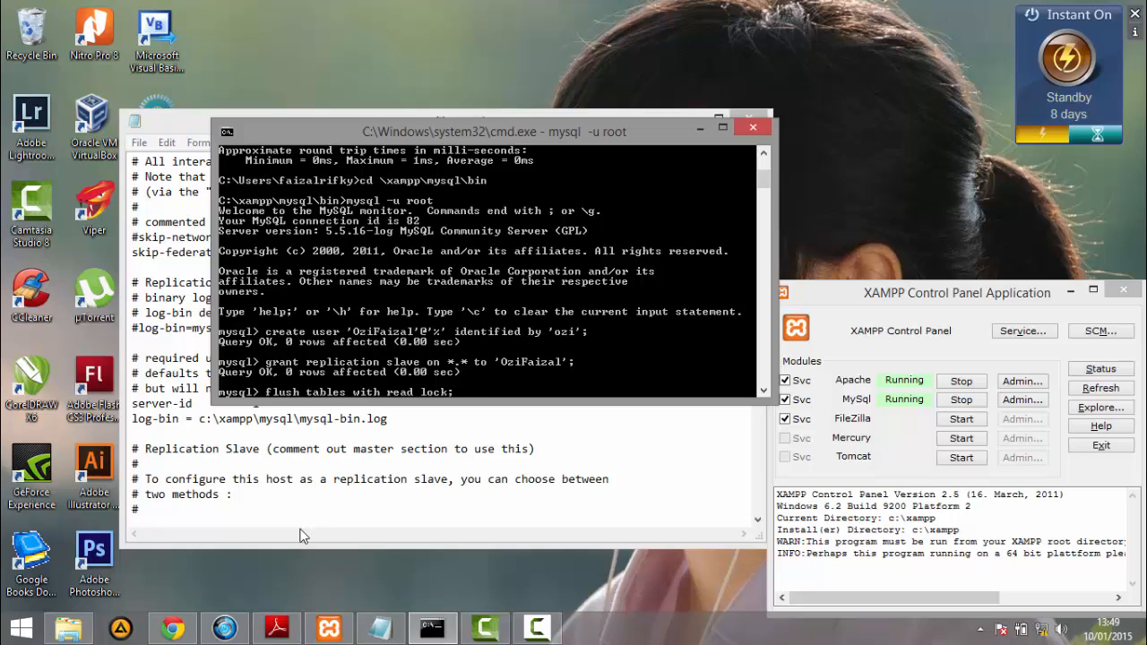
text(;)
key(Return)
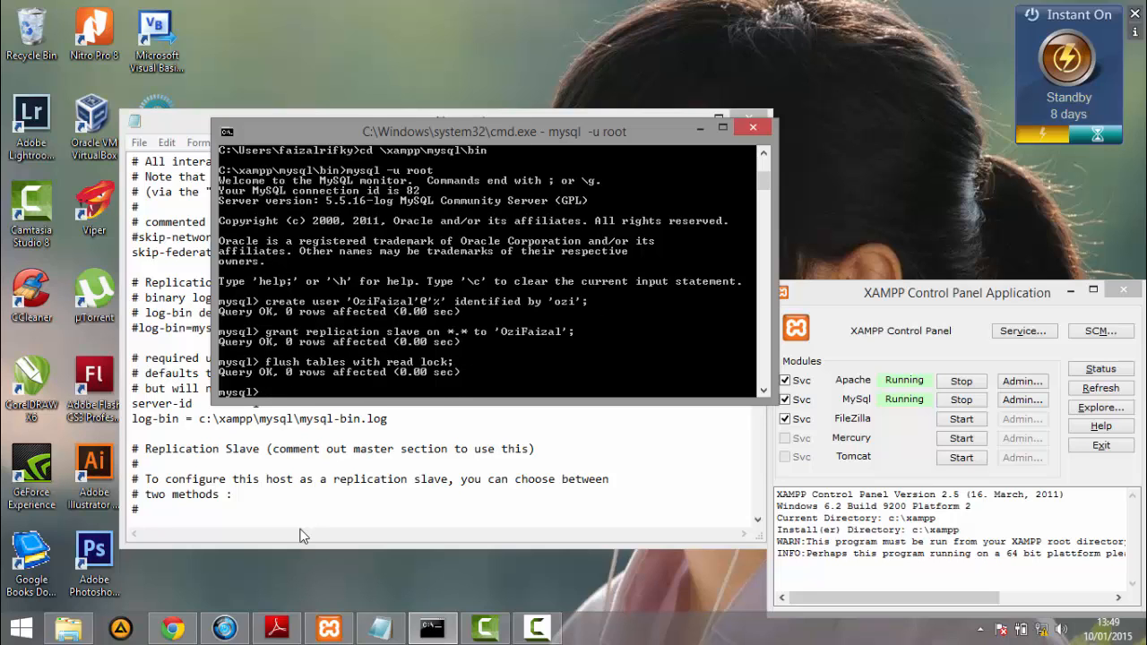
- Show the master status to read the binary log file and position
text(show master status;)
key(Return)
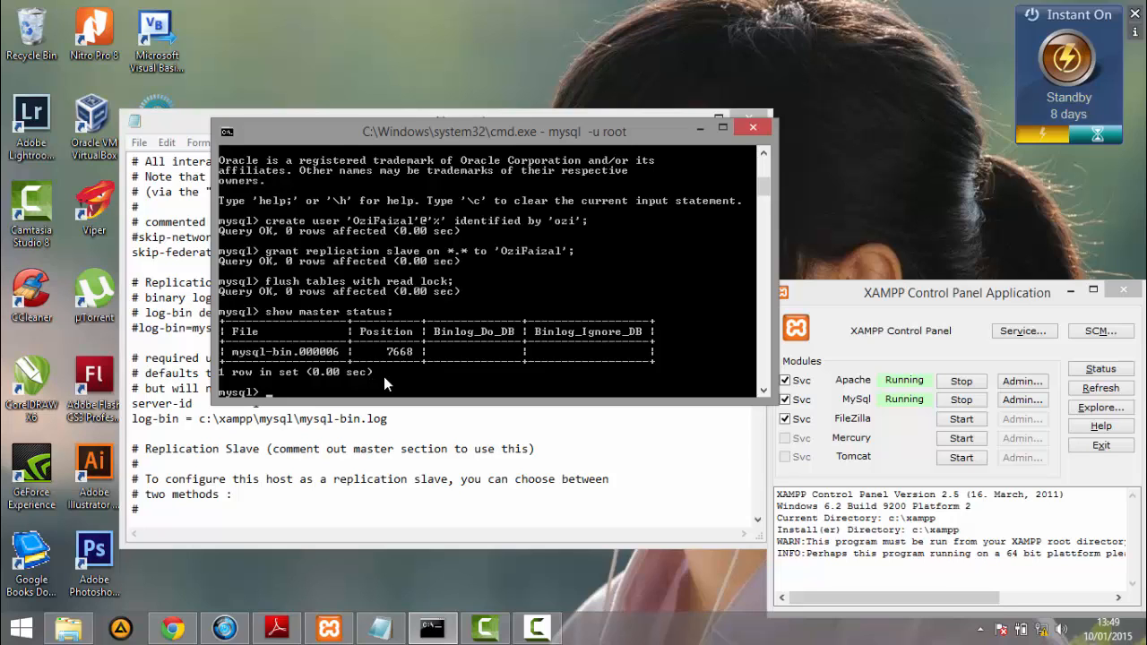
- Unlock the MySQL tables on the master
text(unlock tables;)
key(Return)
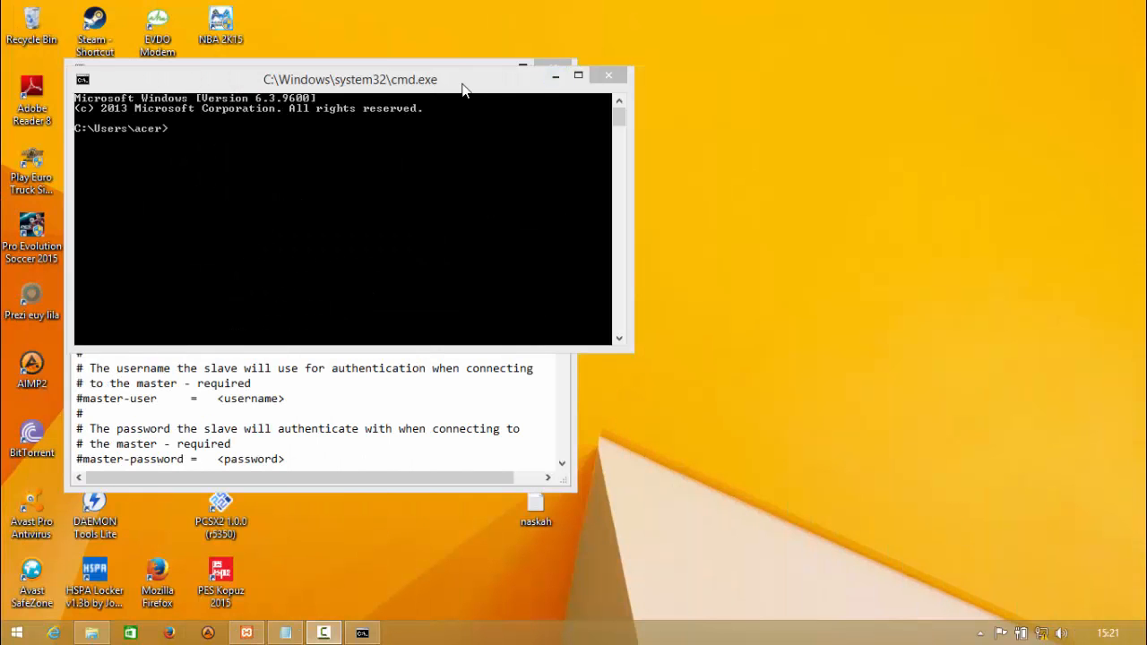
- On the slave computer, ping the master at 192.168.1.1 from Command Prompt and minimize the window
drag(362, 89, 661, 100)
drag(756, 97, 715, 160)
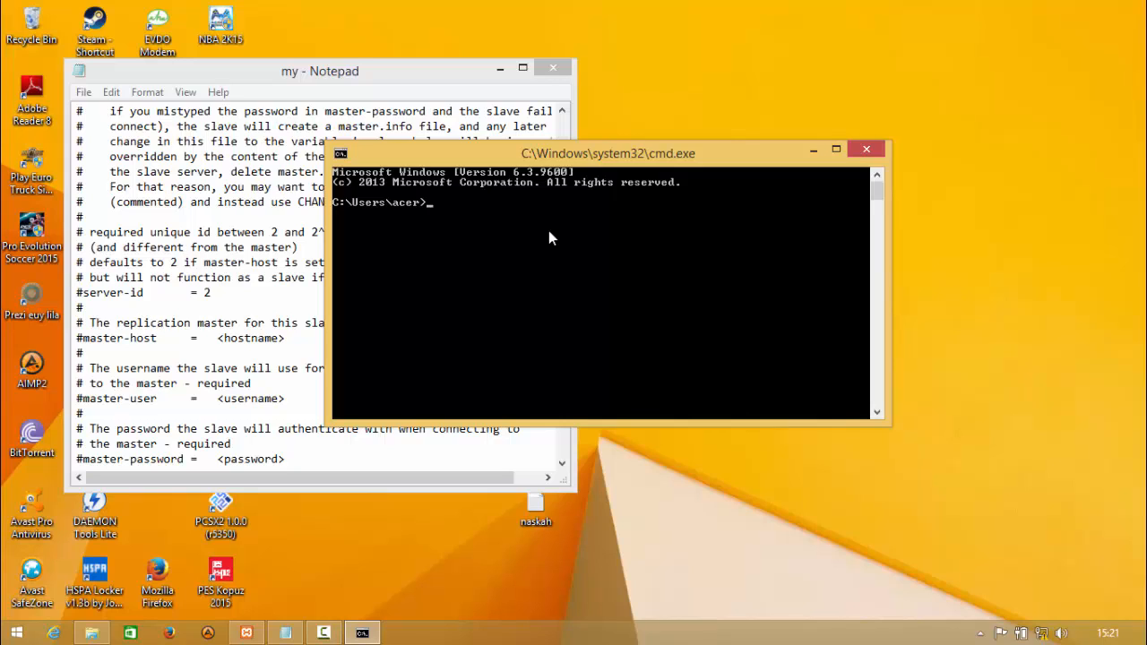
text(ping 192.168)
text(.1.1)
key(Return)
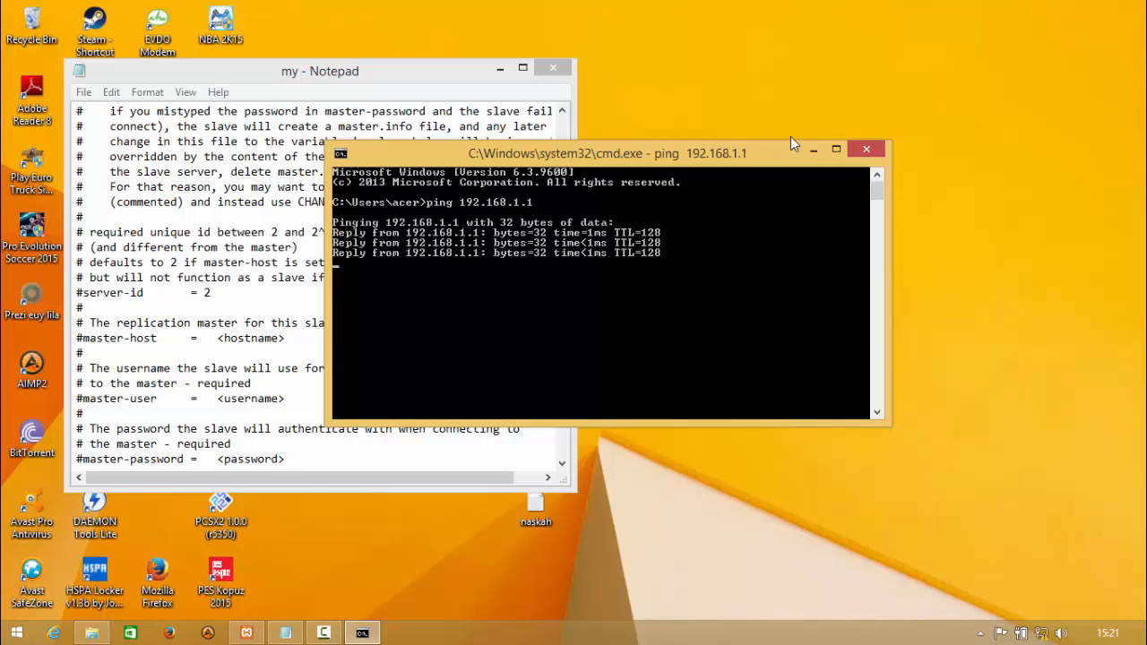
click(813, 155)
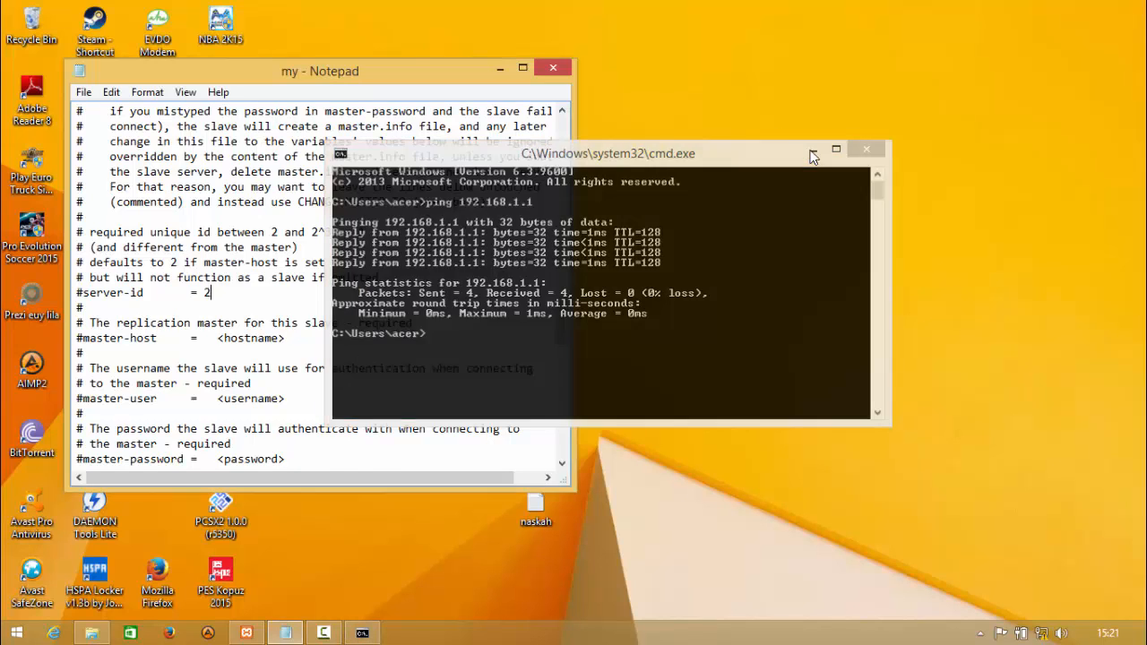
- Review the slave's unique id and server-id lines in the my configuration file, and check Apache and MySQL in the XAMPP Control Panel
drag(413, 69, 703, 88)
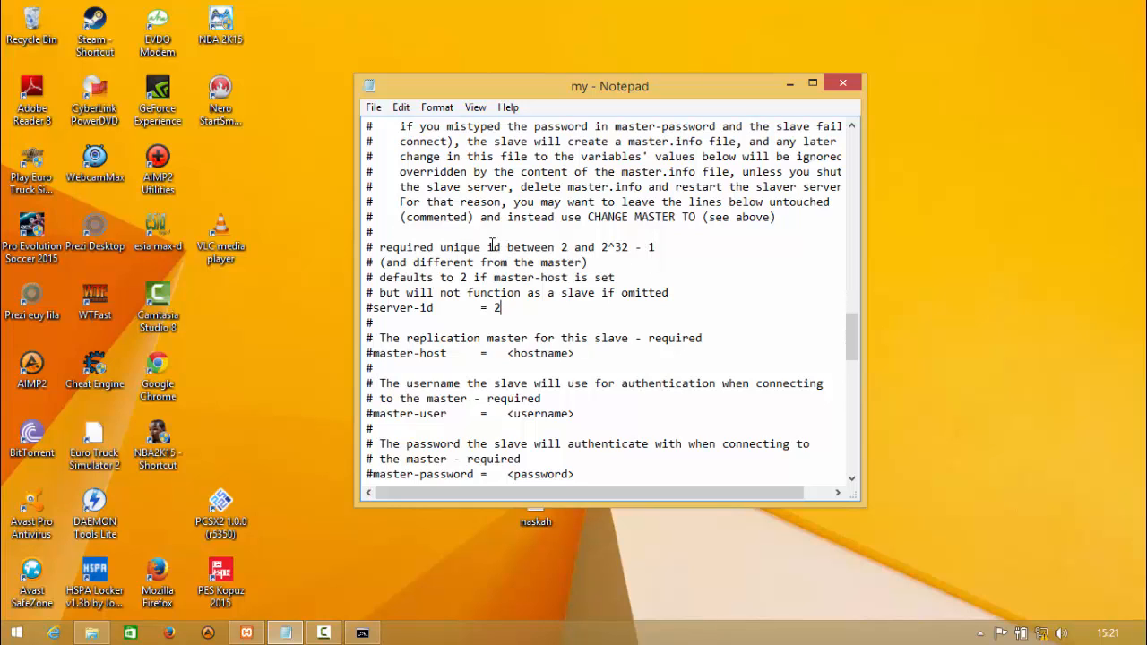
double_click(564, 246)
click(555, 246)
click(594, 278)
drag(616, 277, 591, 284)
click(512, 307)
click(790, 81)
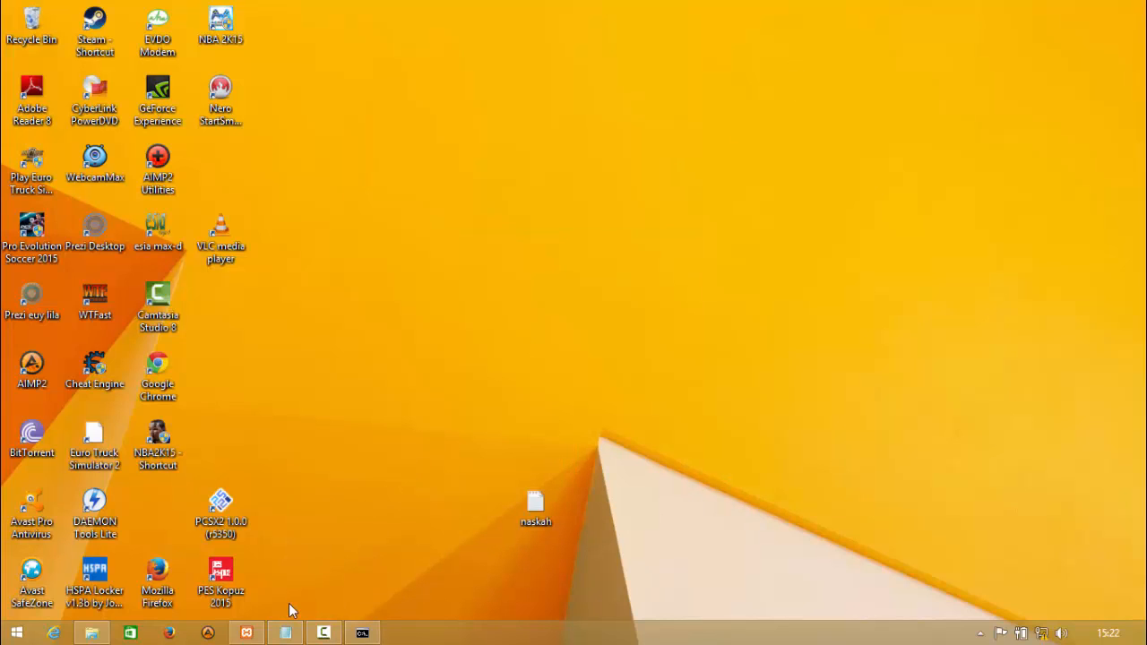
click(246, 633)
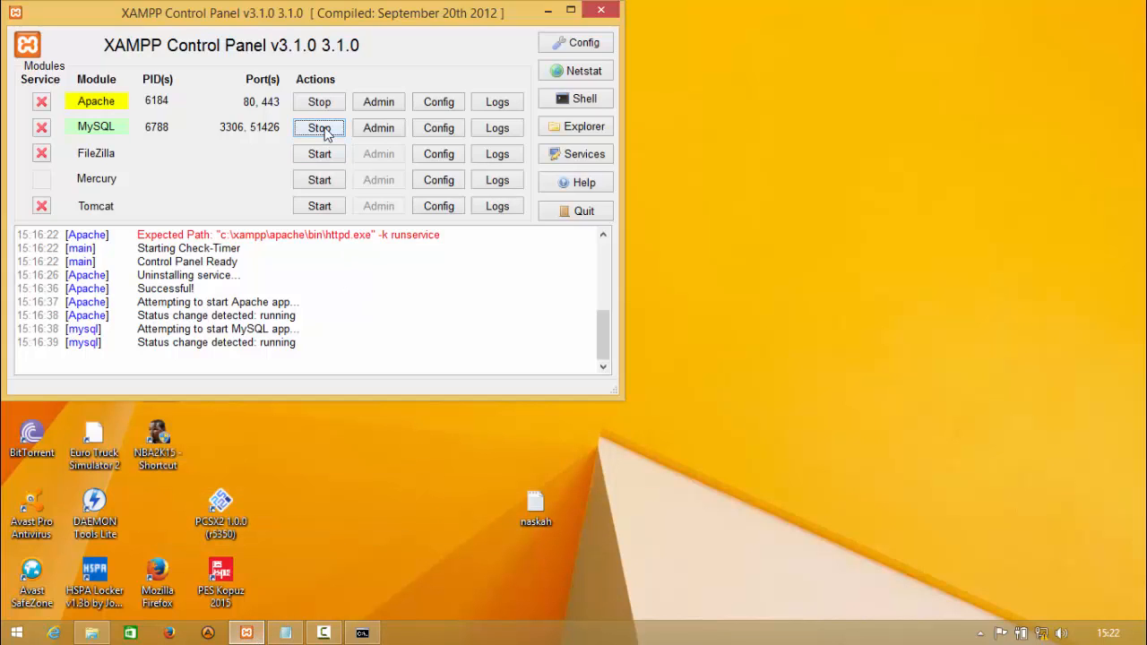
click(549, 11)
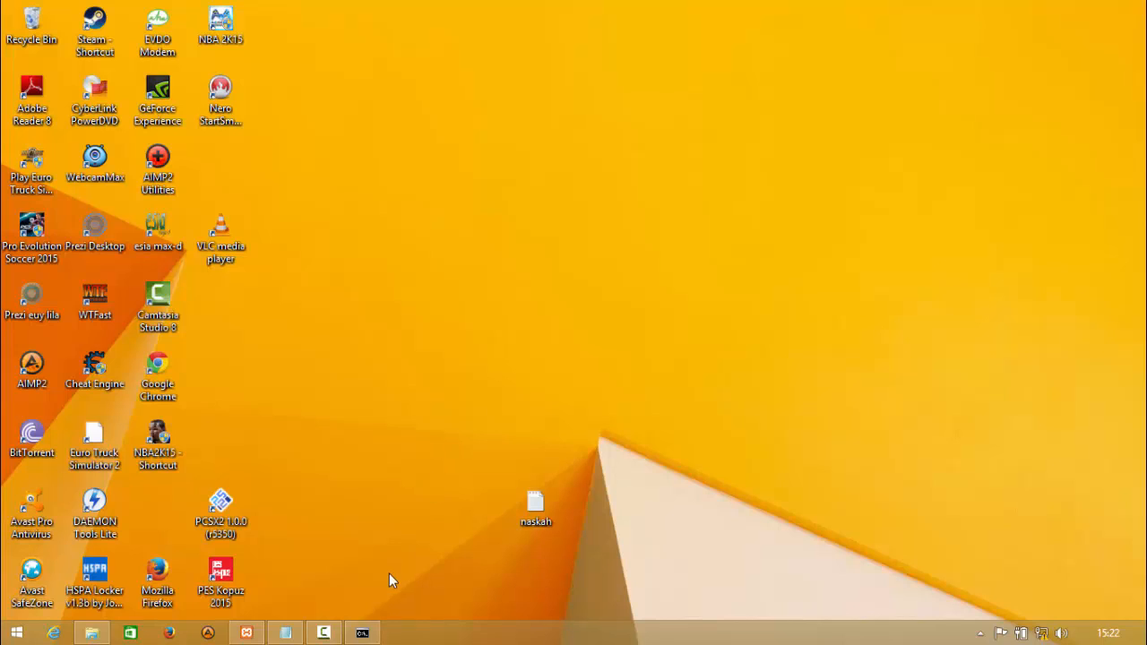
- Return to Command Prompt and go up two directory levels to the root of drive C
click(362, 633)
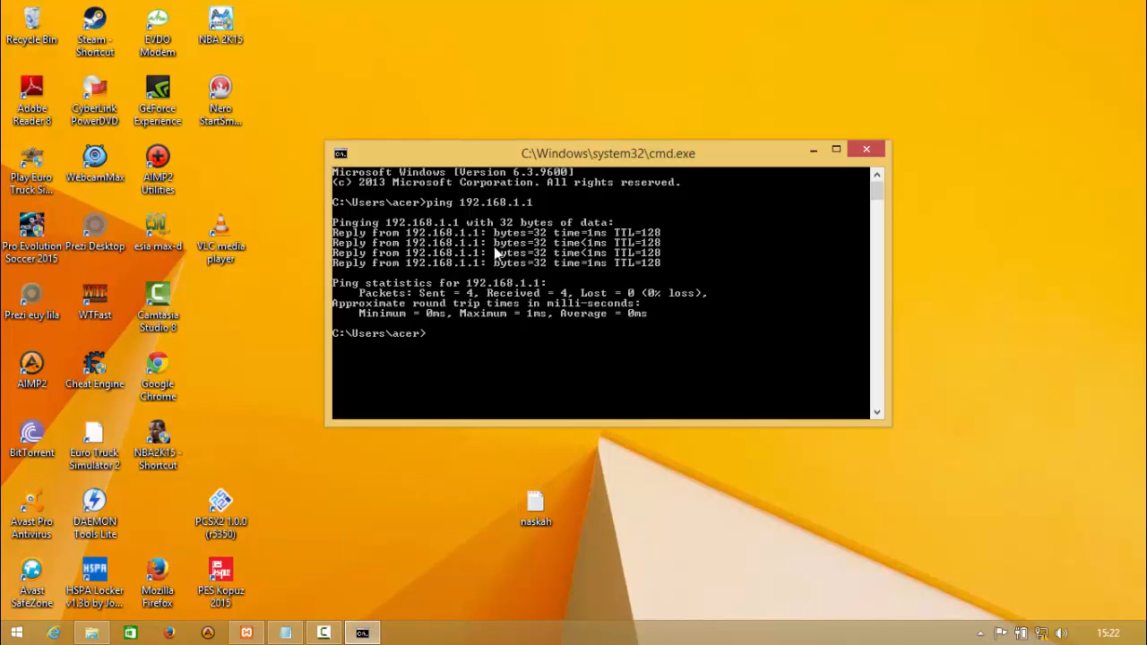
text(cd..)
key(Return)
text(cd..)
key(Return)
- Change the working directory to C:\xampp\mysql\bin, one folder level at a time
text(cc)
text(xampp)
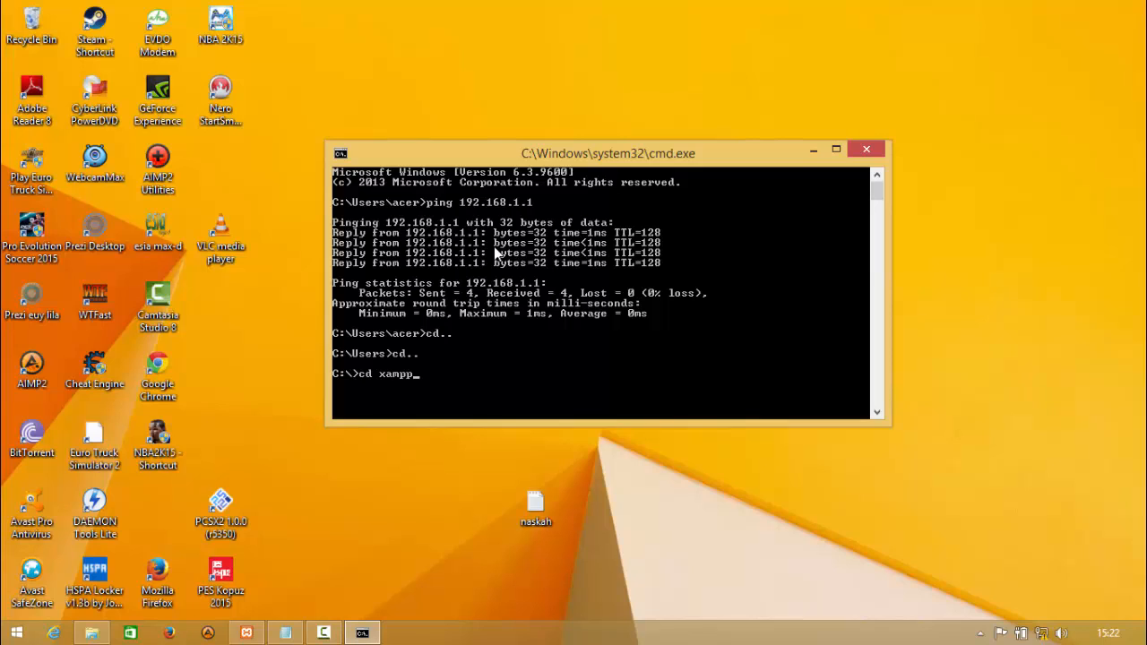
key(Return)
text(cd mysql)
key(Return)
text(cd bin)
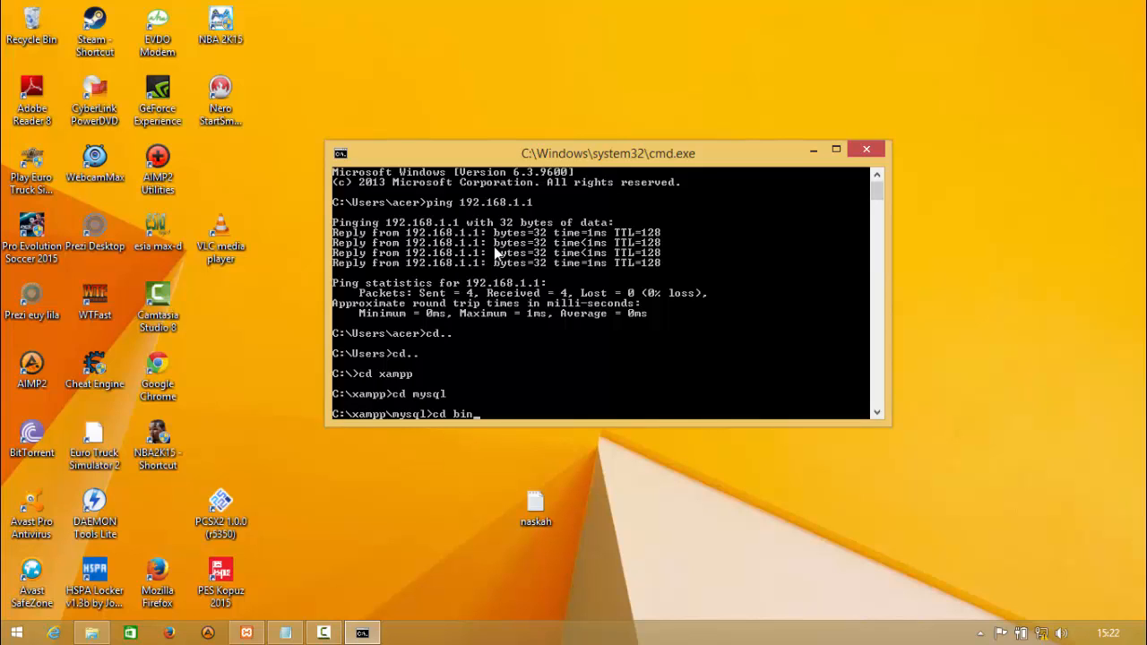
key(Return)
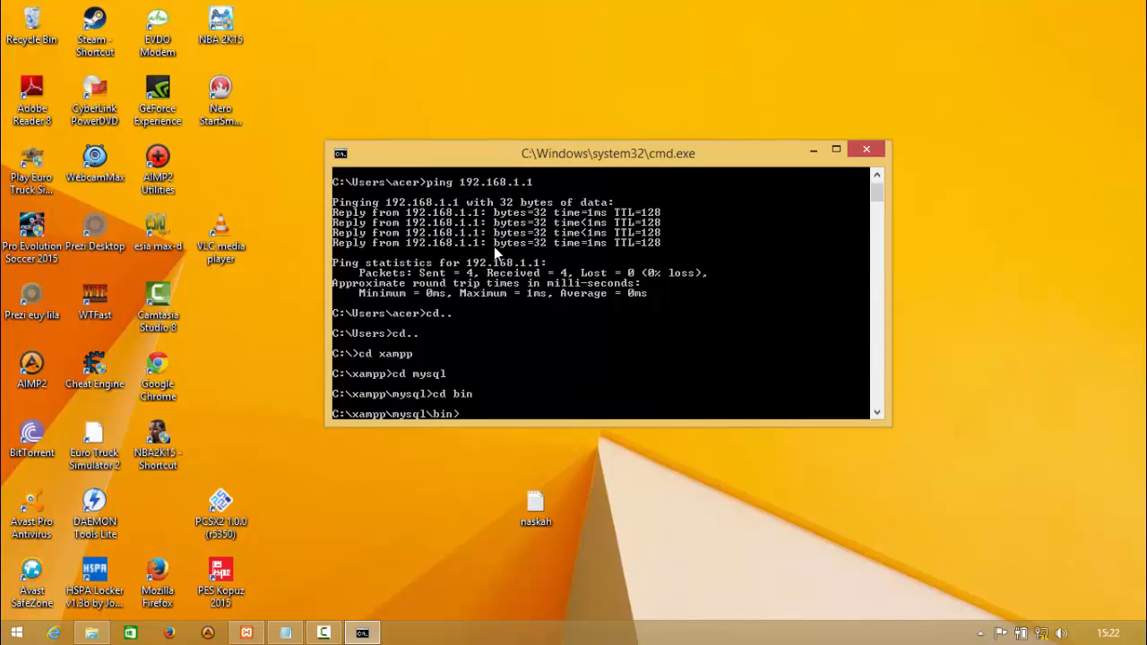
- Start the MySQL client on the slave as root
text(cd)
key(BackSpace)
text(mysql -u root)
key(Return)
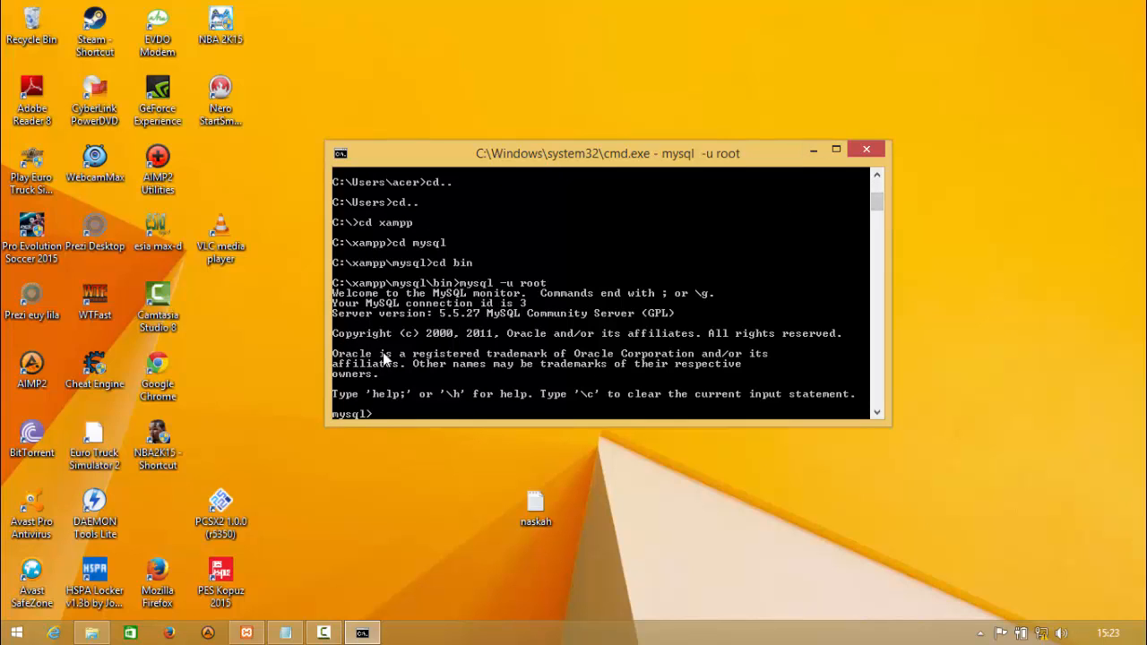
- Stop the MySQL slave process
text(stop slave;)
key(Return)
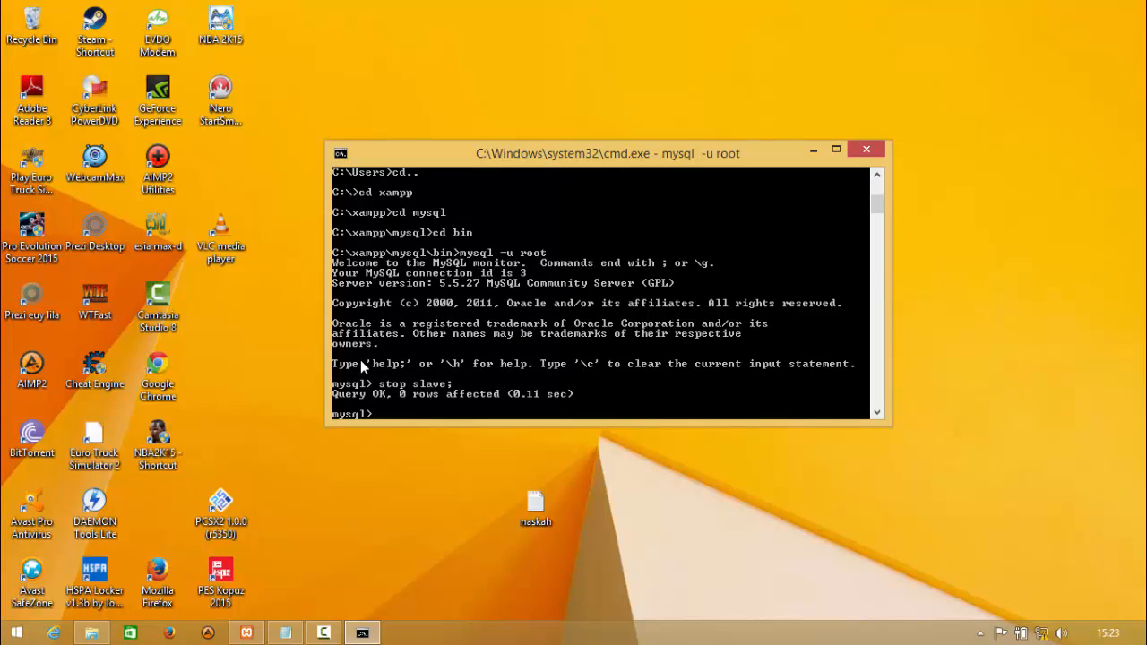
- Begin a change master to statement and set master_host to '192.168.1.1'
text(change master to)
key(Return)
text(master)
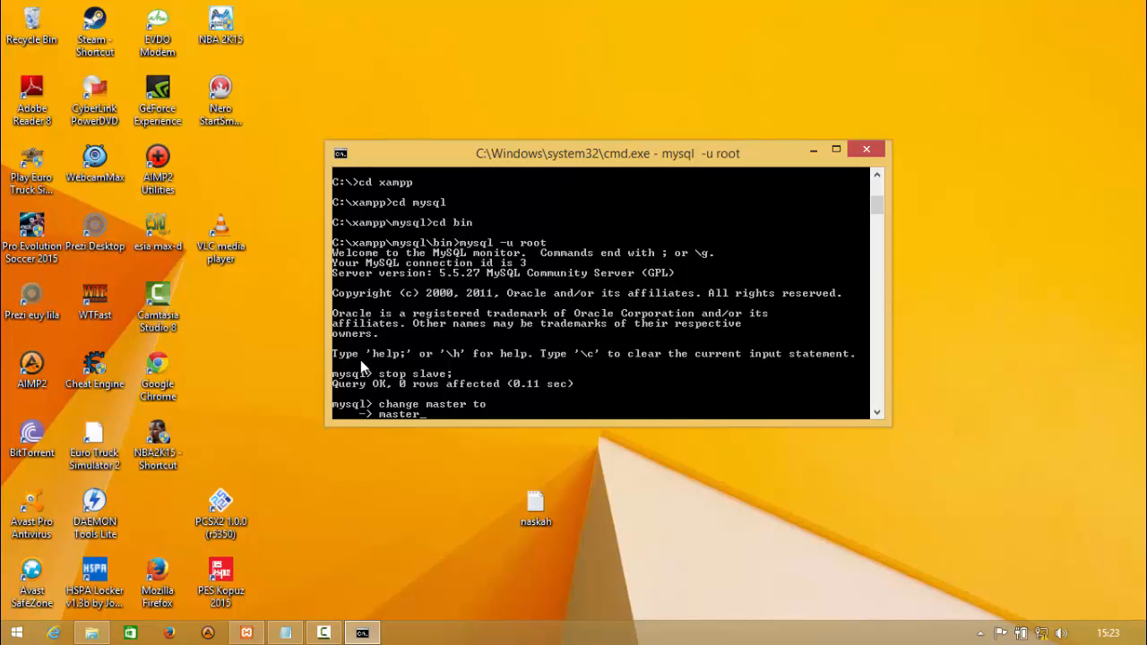
text(_host='192.168.1.1',)
key(Return)
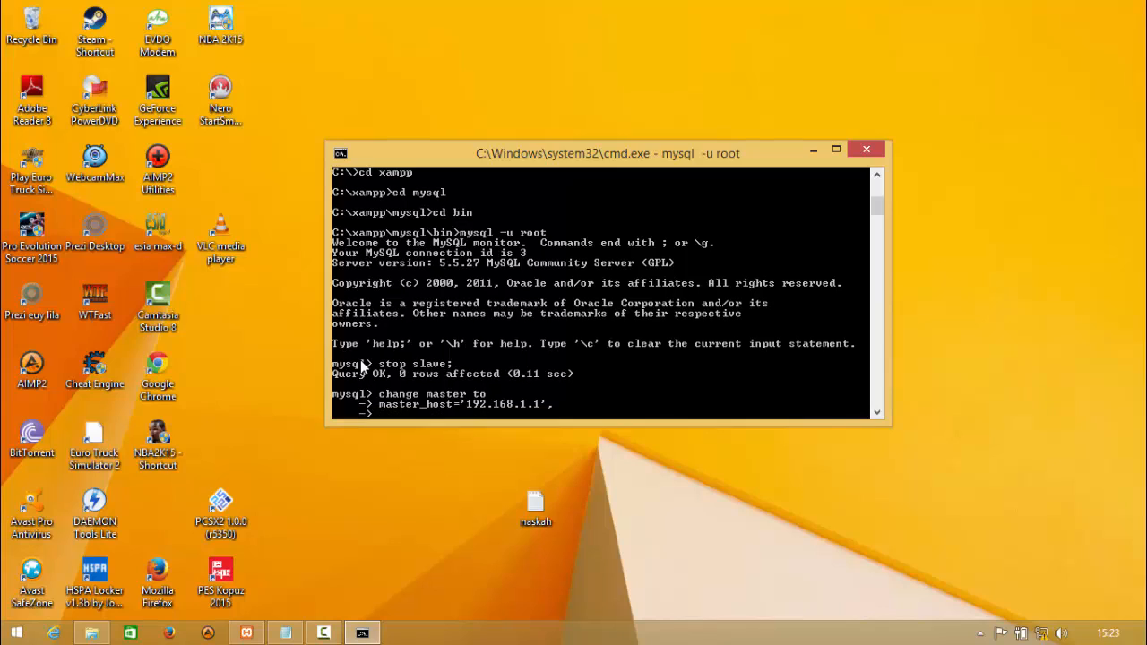
- Set master_user in the change master statement to the replication user's name
text(master_user)
text(='OziFaizal)
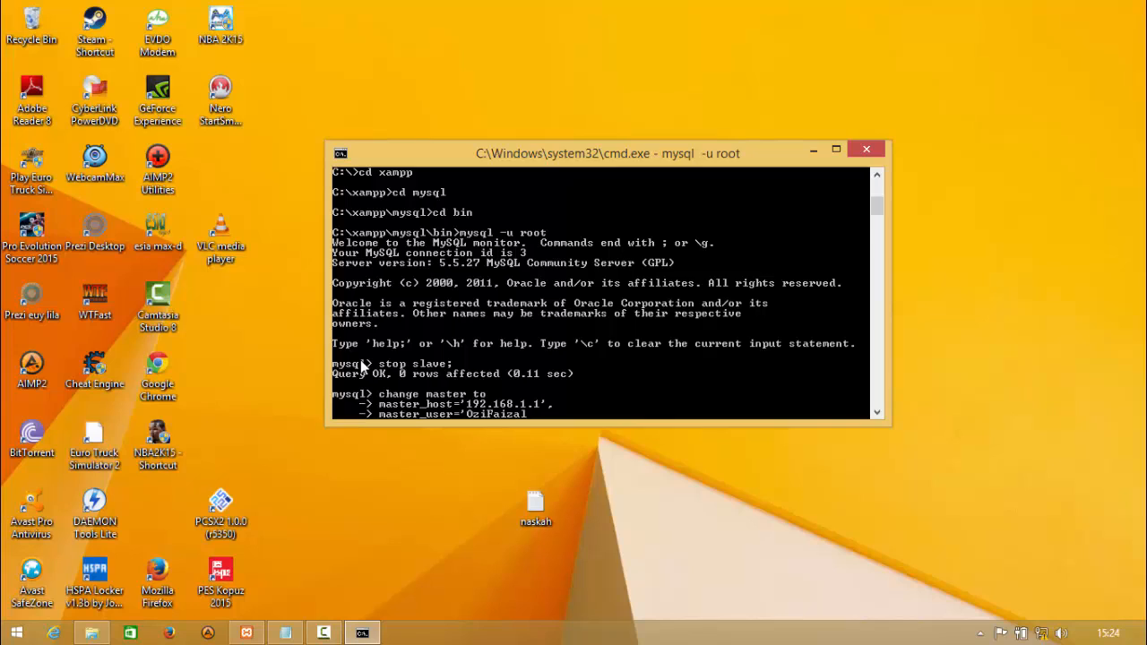
text(',)
key(Return)
- Set master_password in the change master statement to the replication user's password
text(mast)
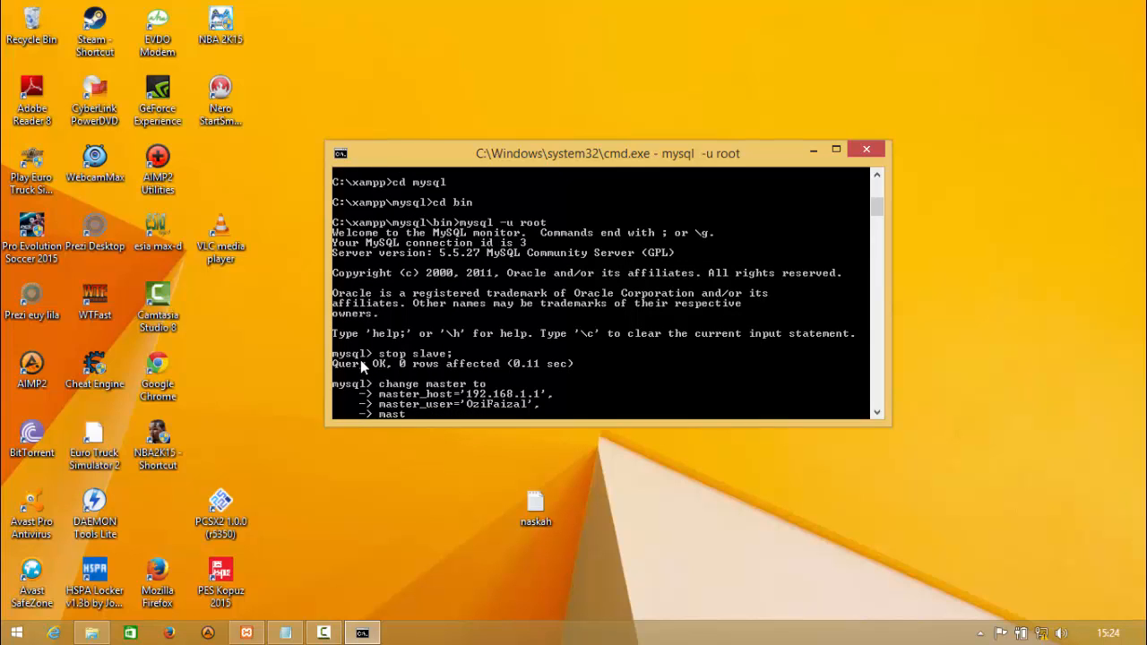
key(Return)
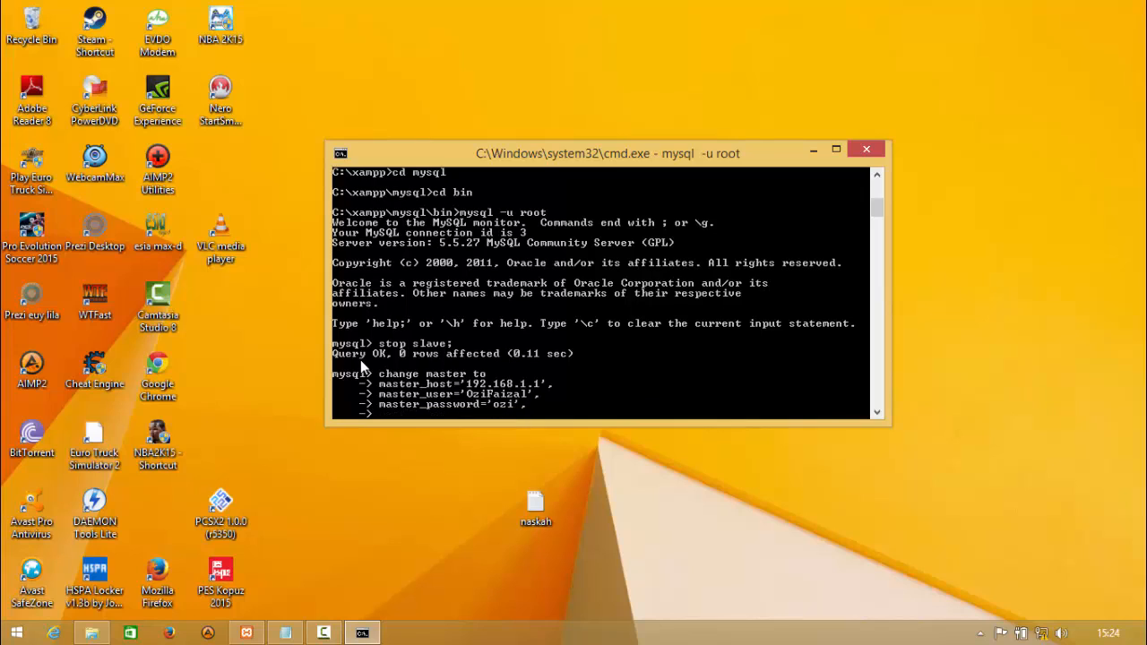
- Set master_log_file to 'mysql-bin.000006' in the change master statement
text(master)
text(_log_file='mysql-bin)
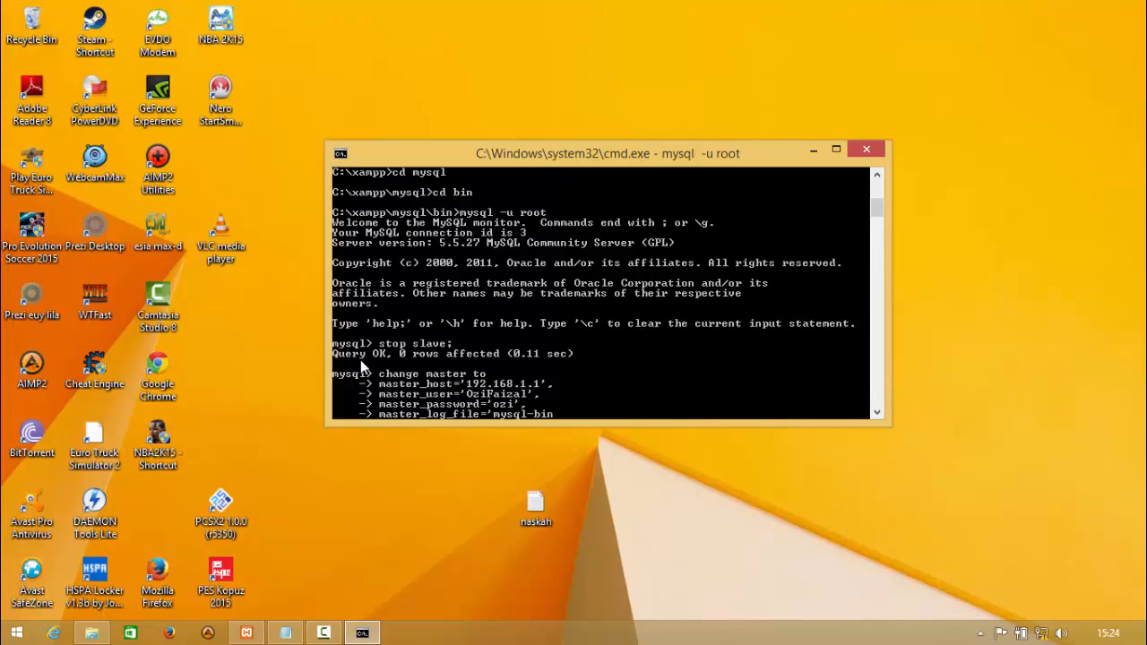
text(.000006',)
key(Return)
- Set master_log_pos to 7668 as the last value and run the change master statement
text(master)
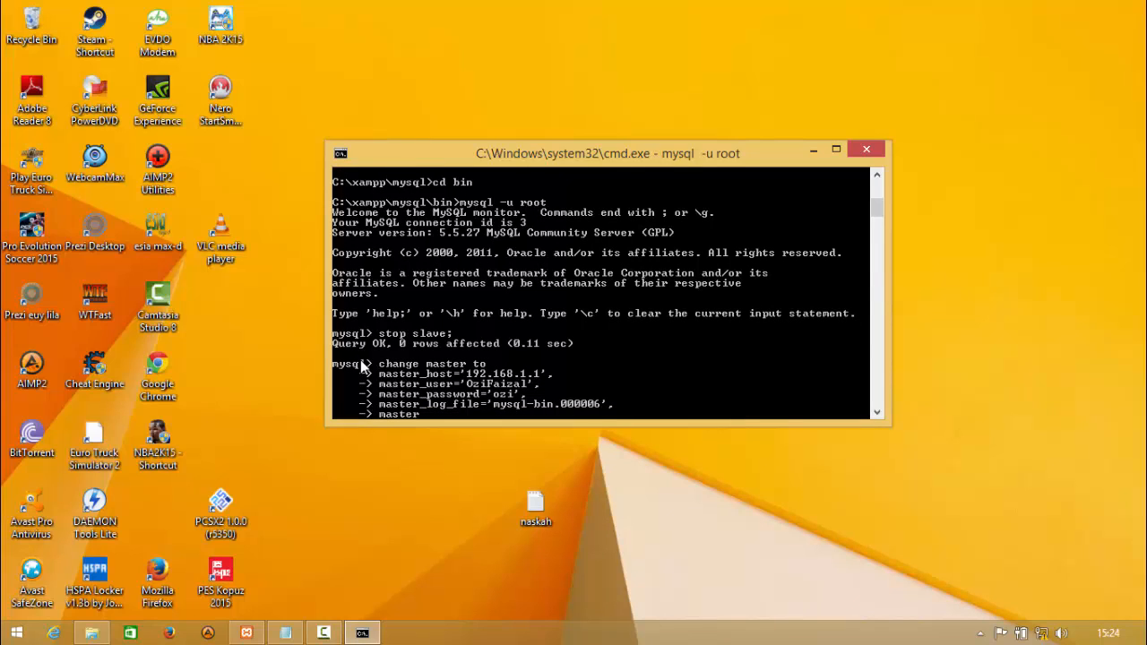
text(_log_pos=)
text(7668)
text(;)
key(Return)
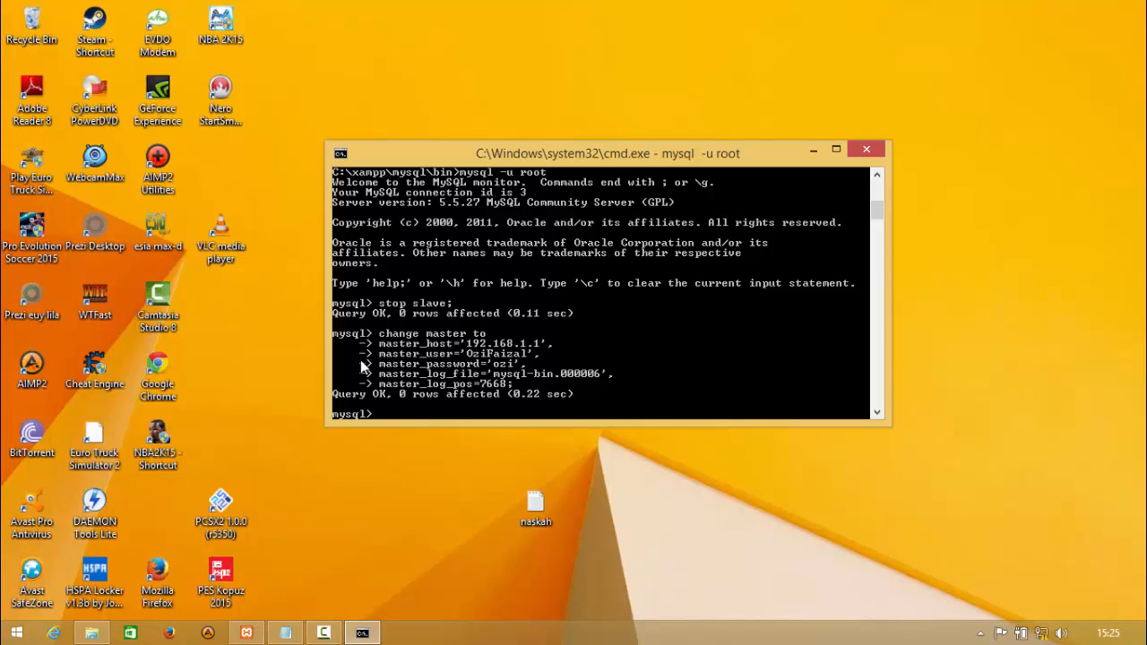
- Start the MySQL slave process with the start slave statement
text(start slave;)
key(Return)
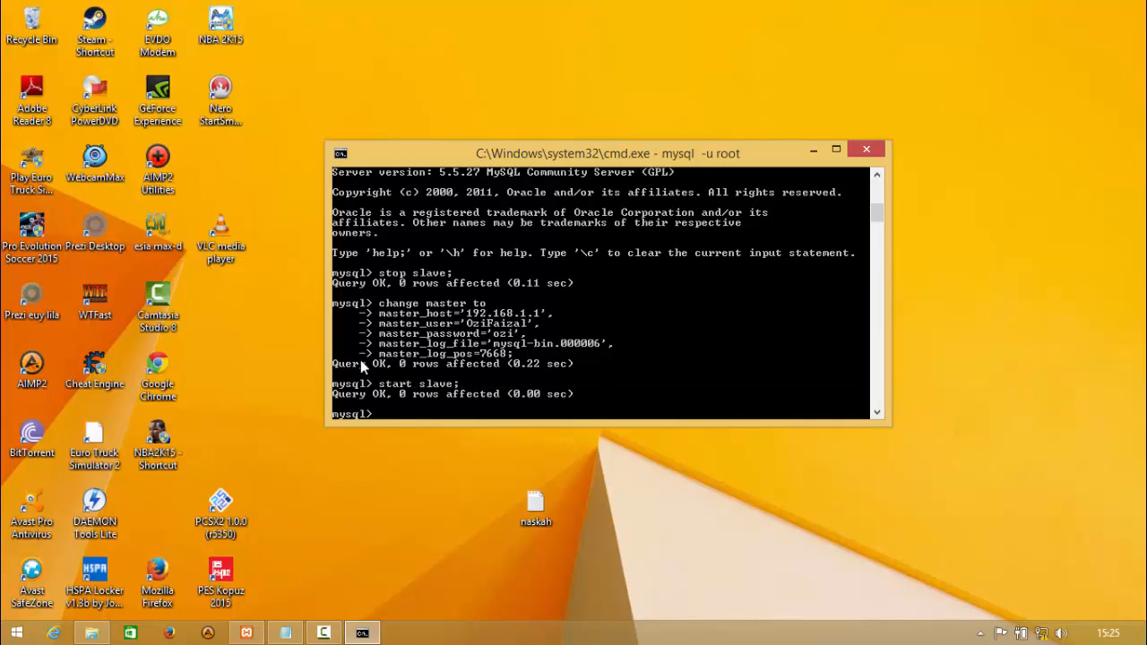
- Show the slave status with \G and examine the I/O state, the running threads and the error fields
text(show slave status\G)
key(Return)
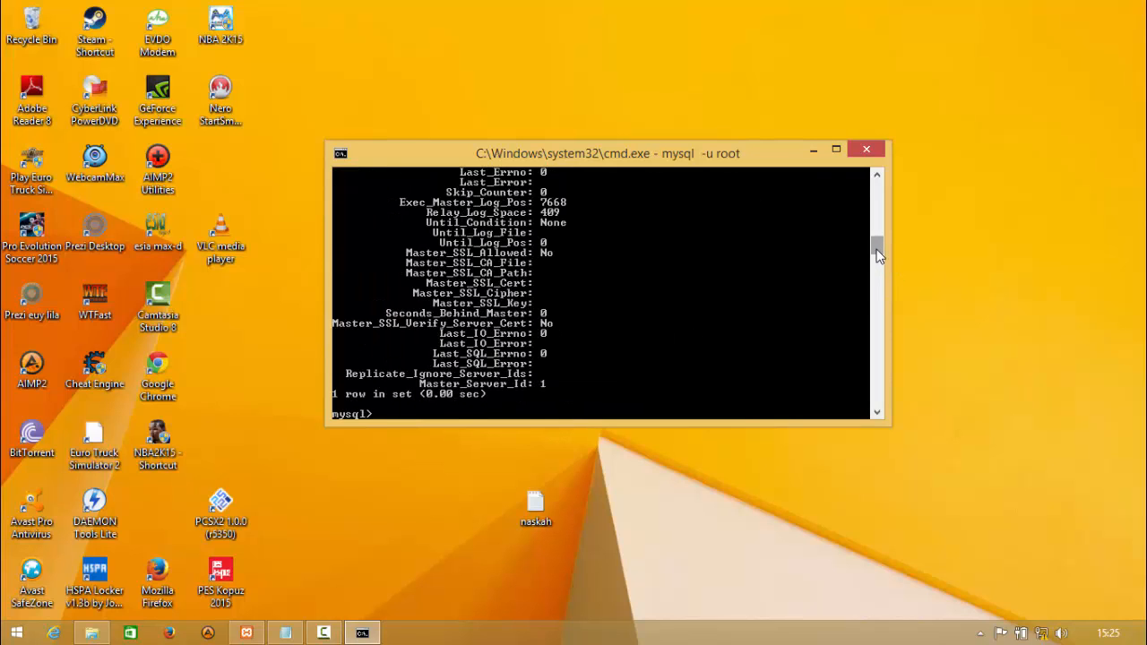
drag(877, 249, 877, 240)
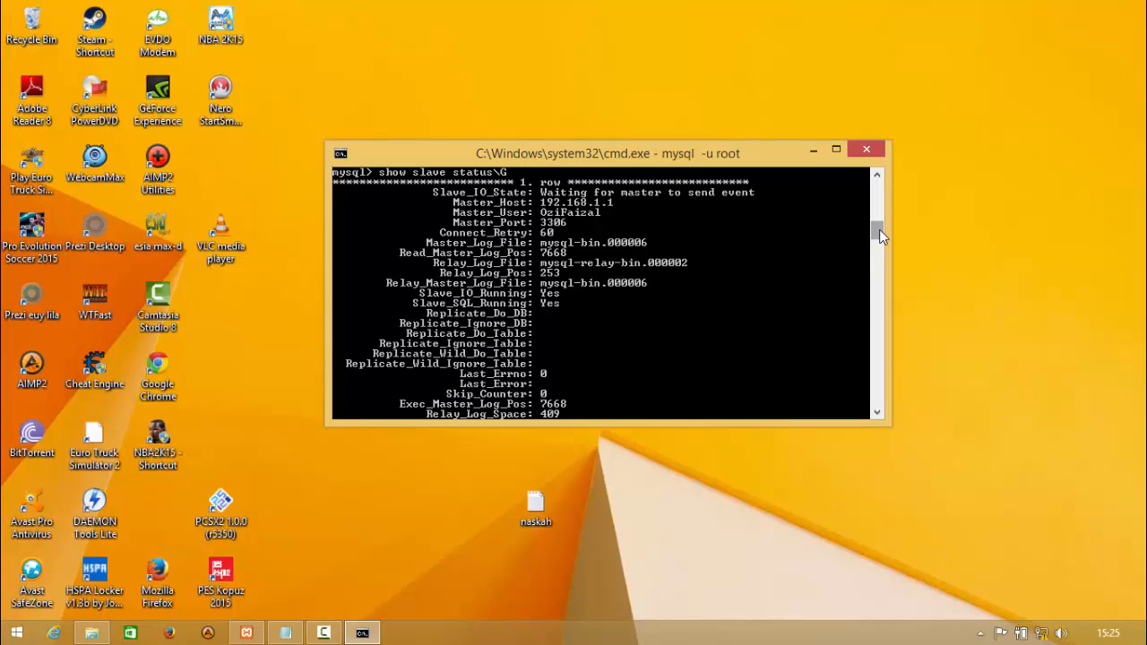
drag(879, 230, 879, 248)
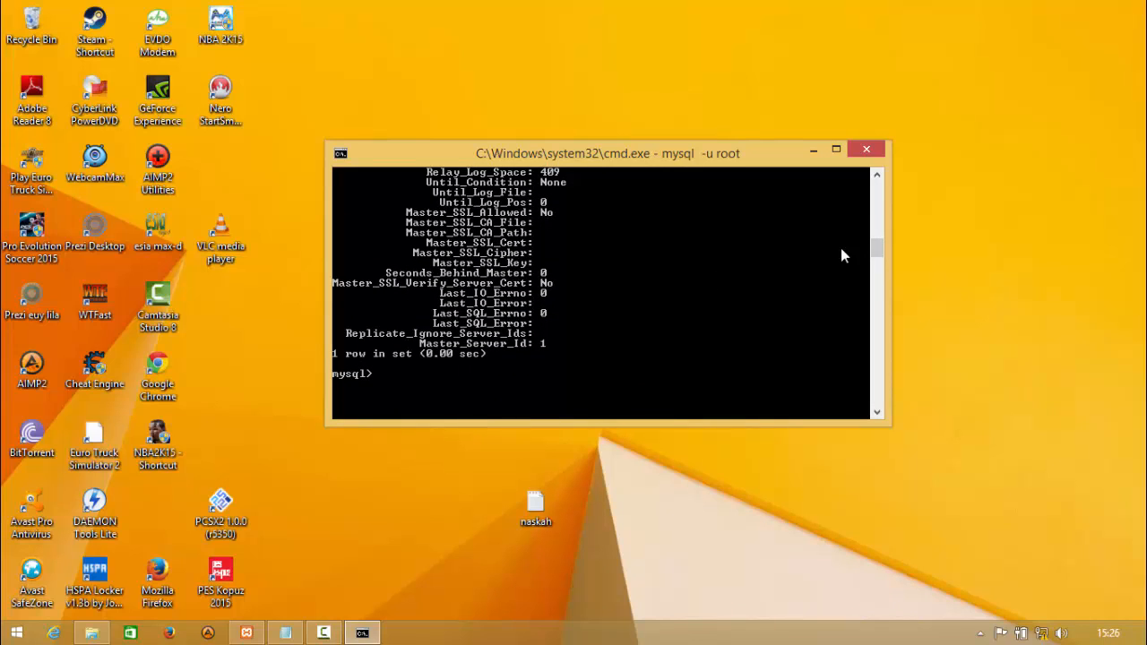
drag(877, 253, 877, 257)
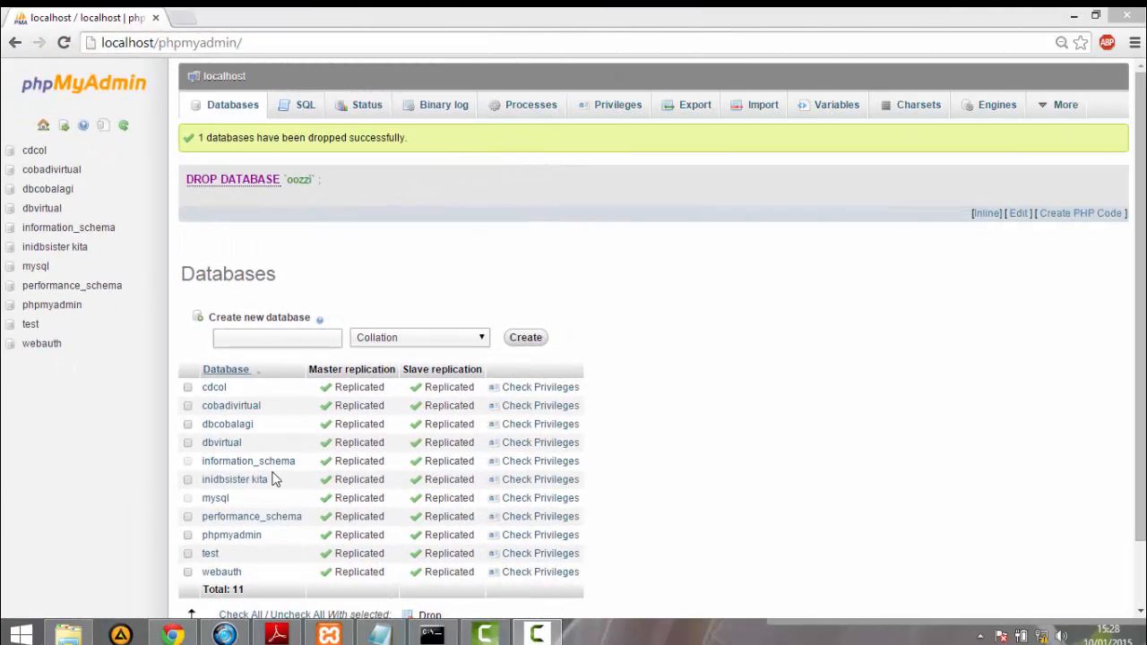
- Create a new database named identitas in phpMyAdmin on the master server
click(429, 634)
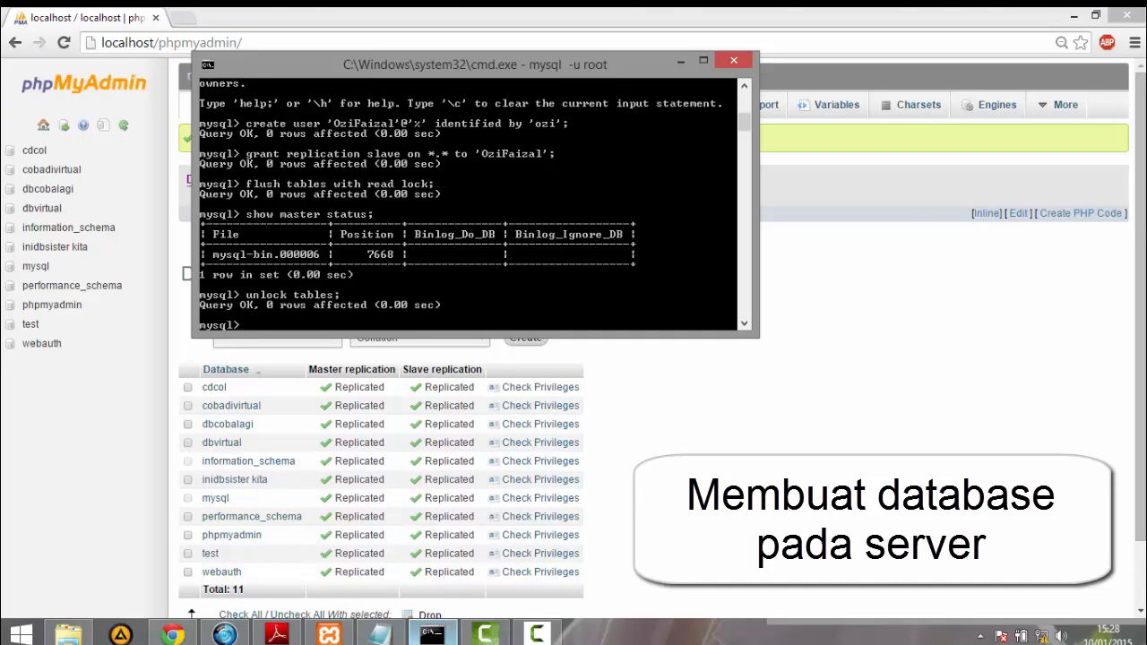
click(432, 635)
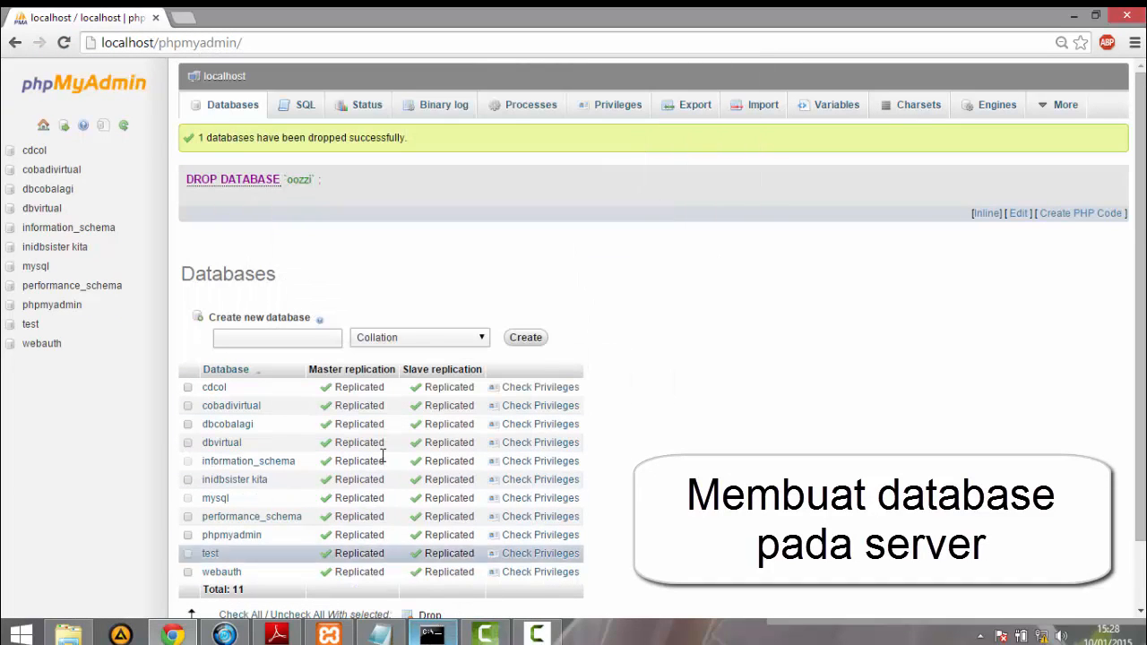
click(284, 337)
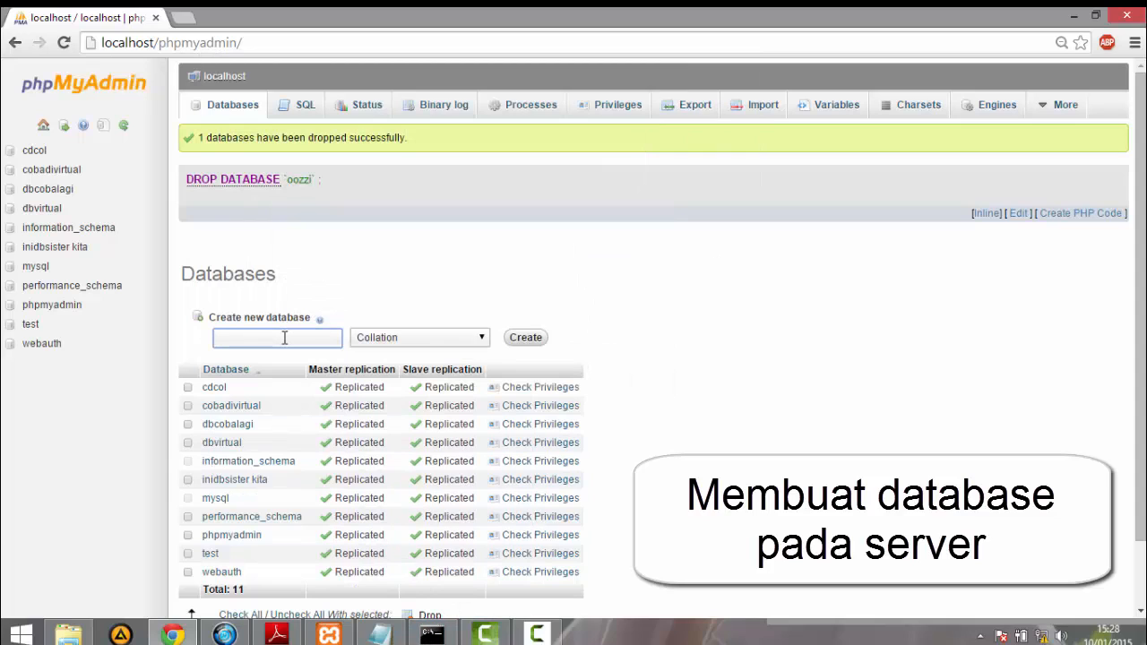
text(identif)
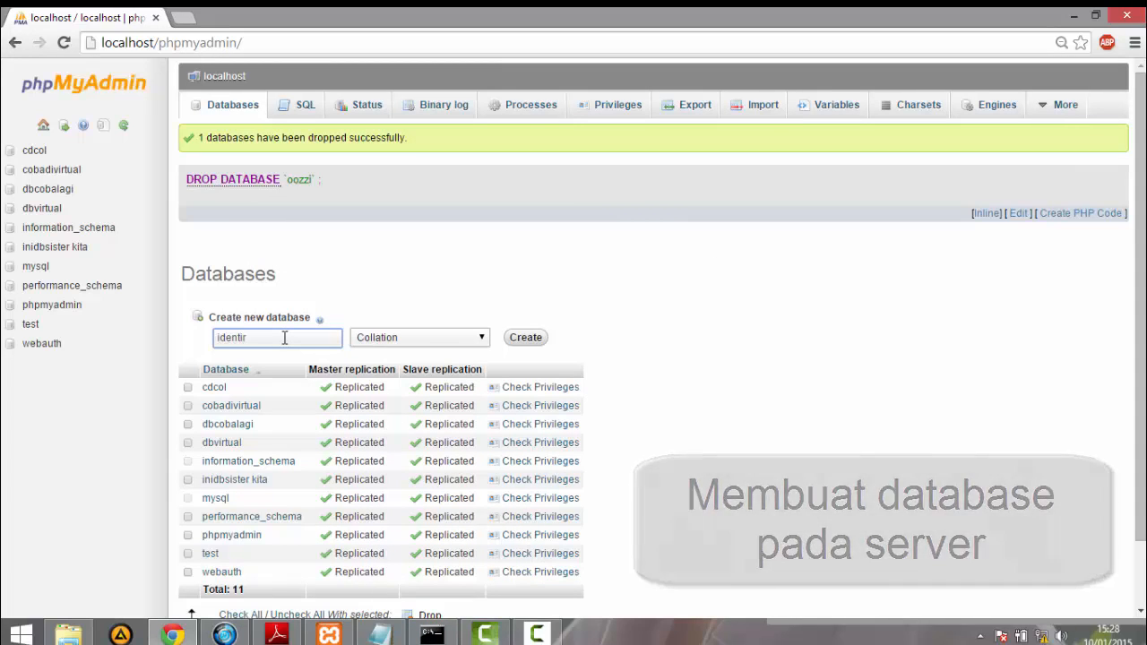
text(tas)
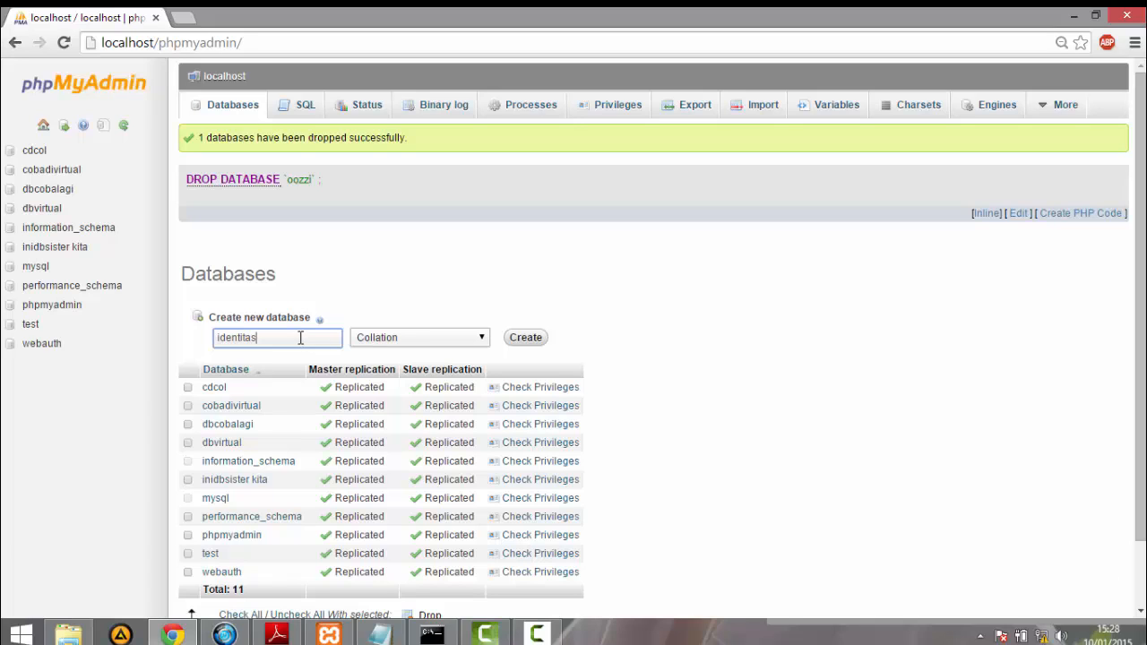
click(540, 343)
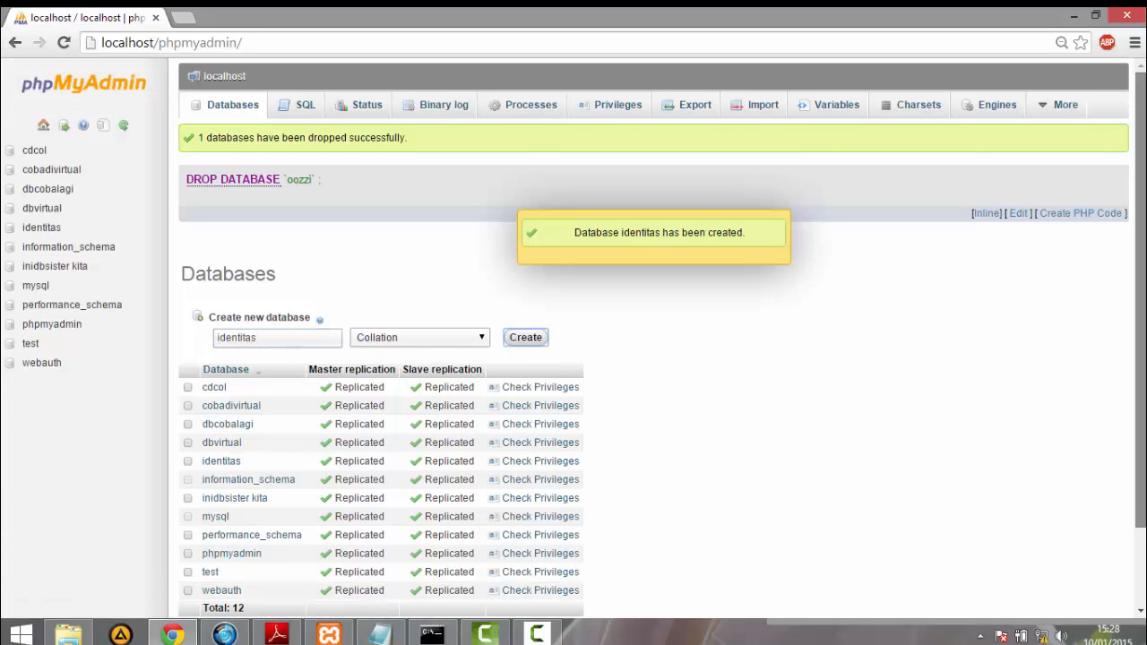
- Open the identitas database and begin a new table named Anggota with 4 columns
scroll(1084, 353, down, 1)
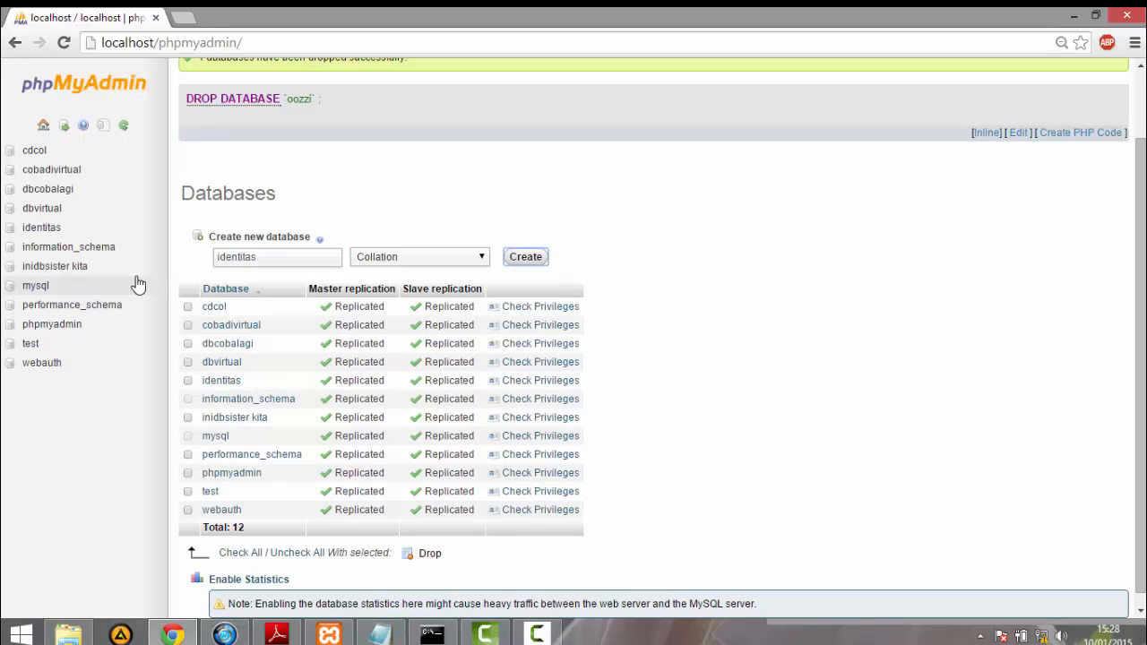
click(42, 230)
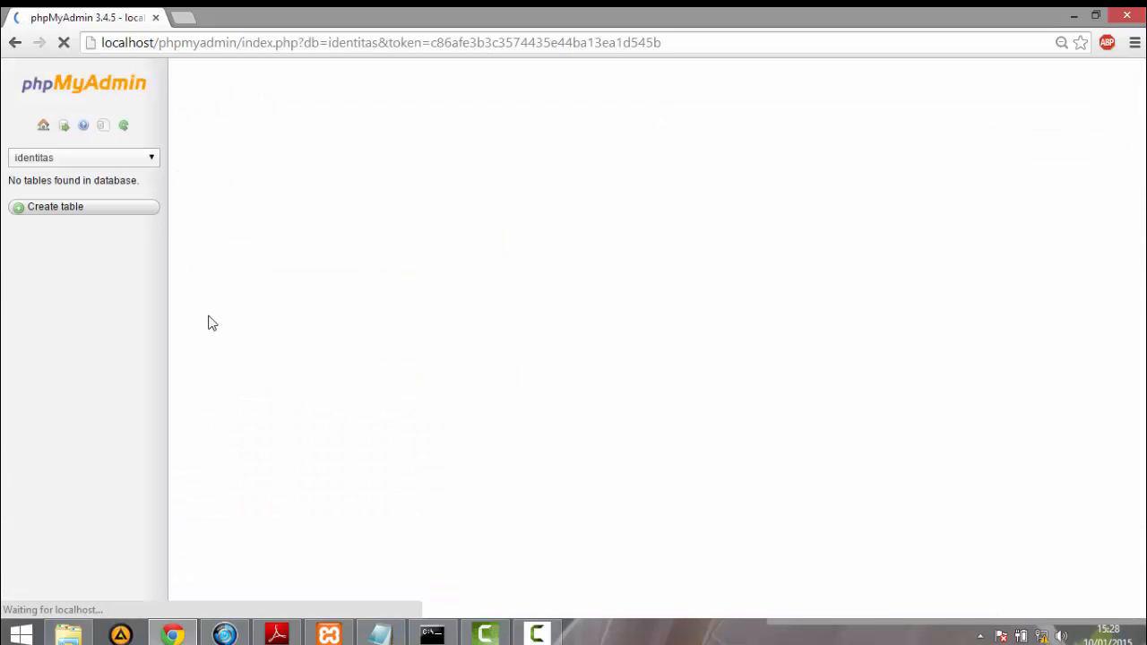
click(258, 199)
text(An)
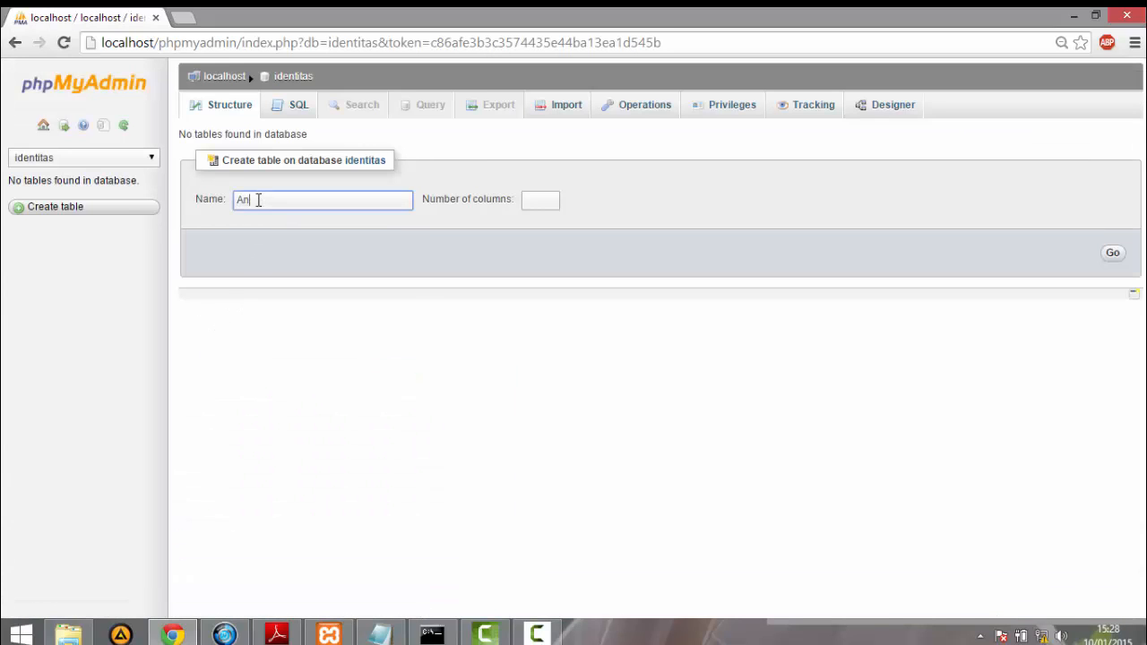
text(ggota)
click(528, 204)
text(4)
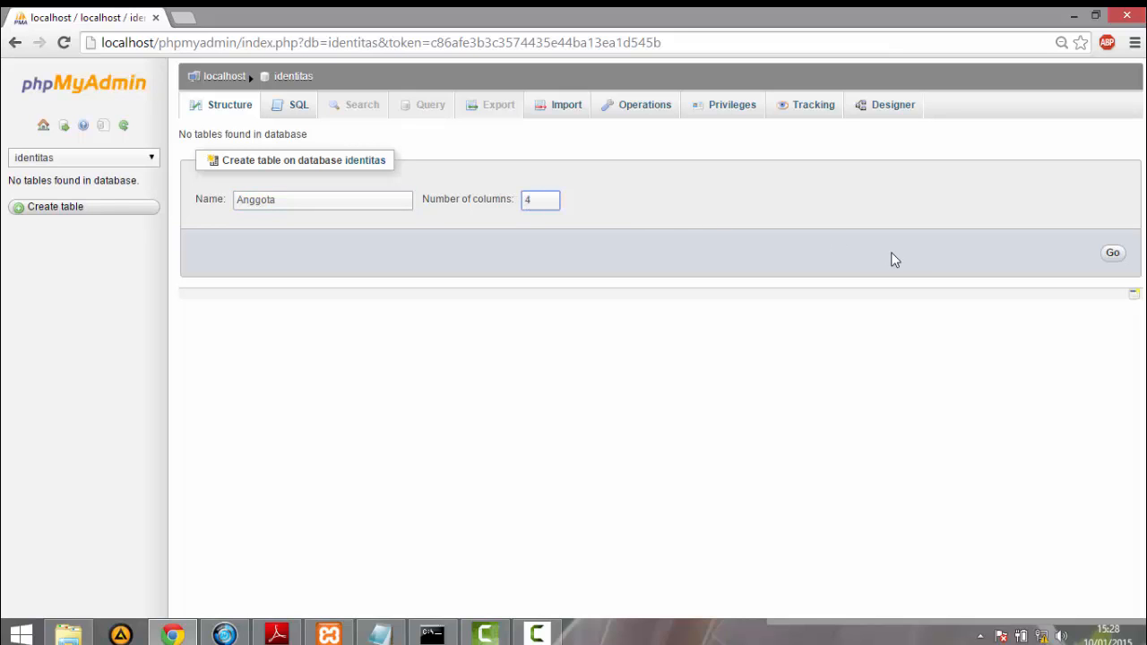
click(1111, 258)
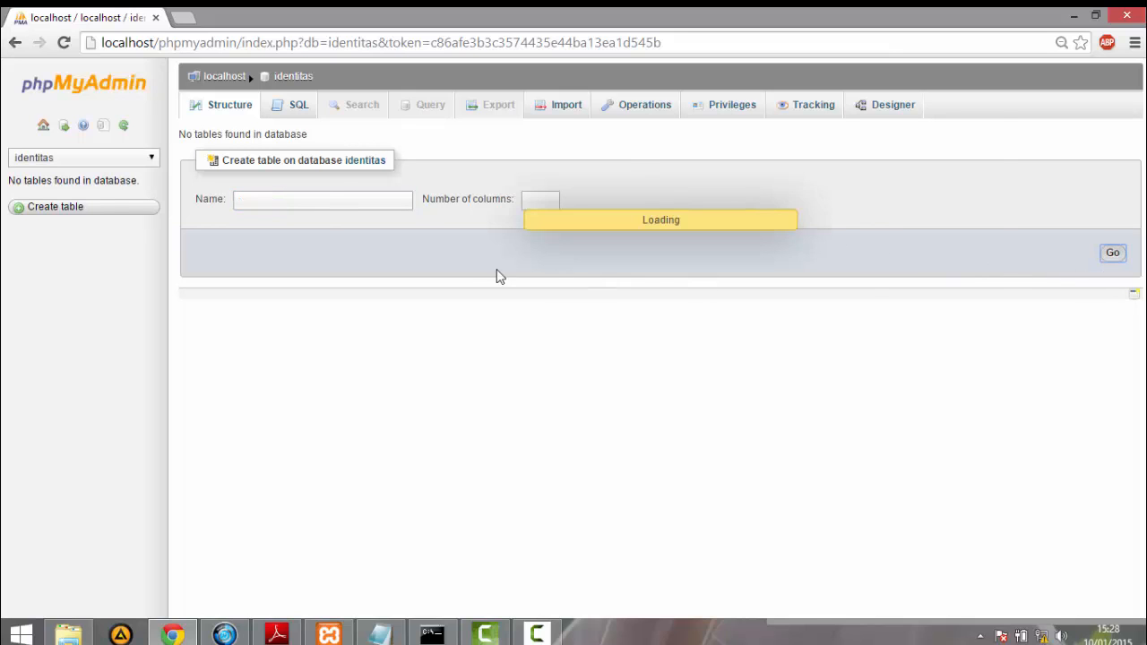
- Name the first three columns Nama, NPM and Kelas, and set the type of Nama to VARCHAR
text(Nama)
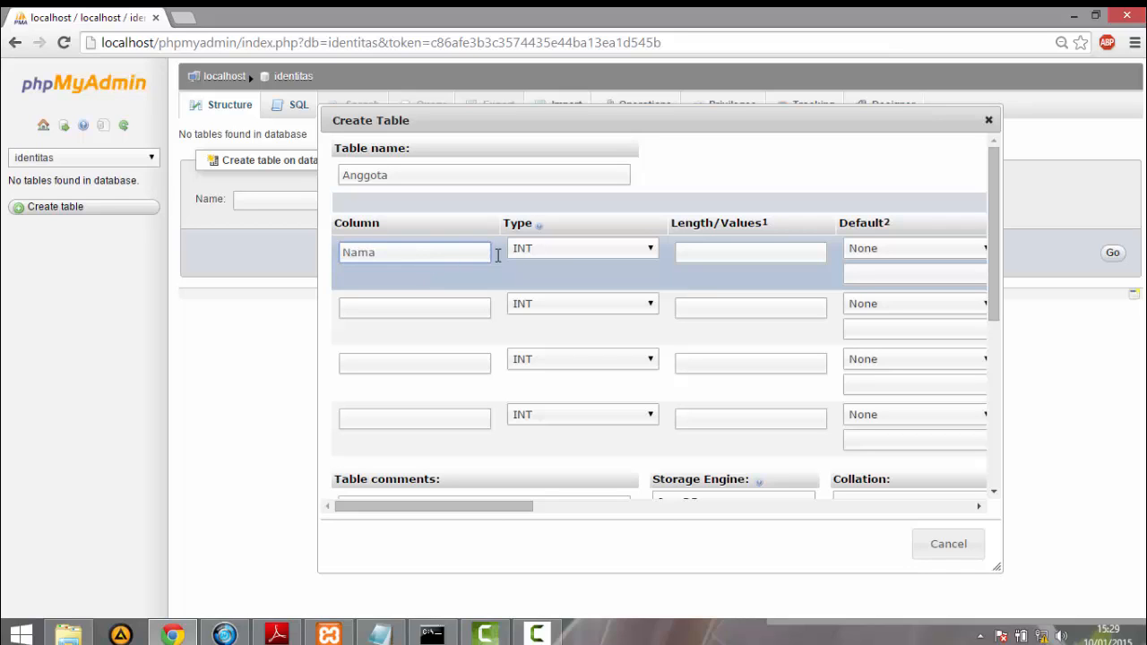
click(551, 254)
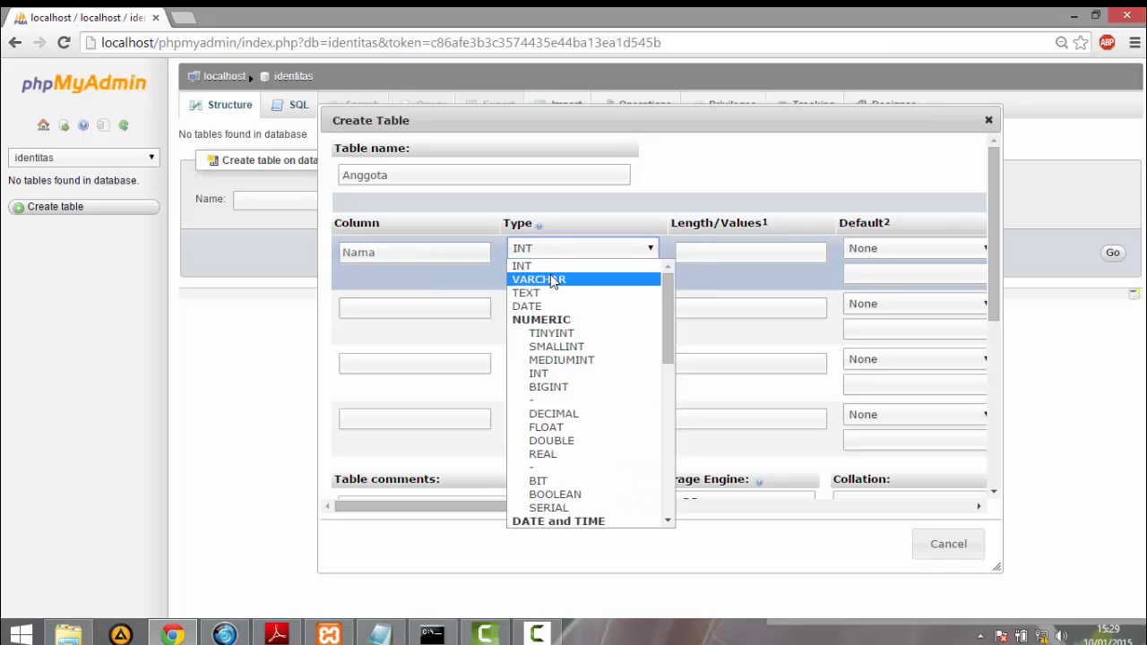
click(551, 274)
click(431, 309)
text(NPM)
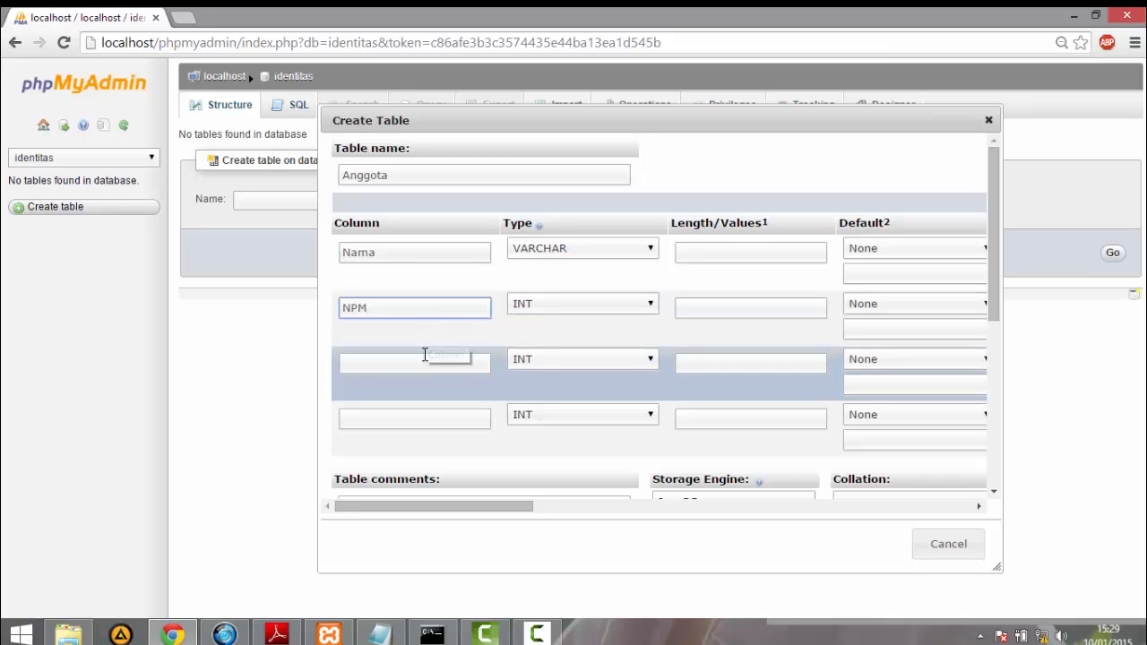
click(424, 355)
text(Kelas)
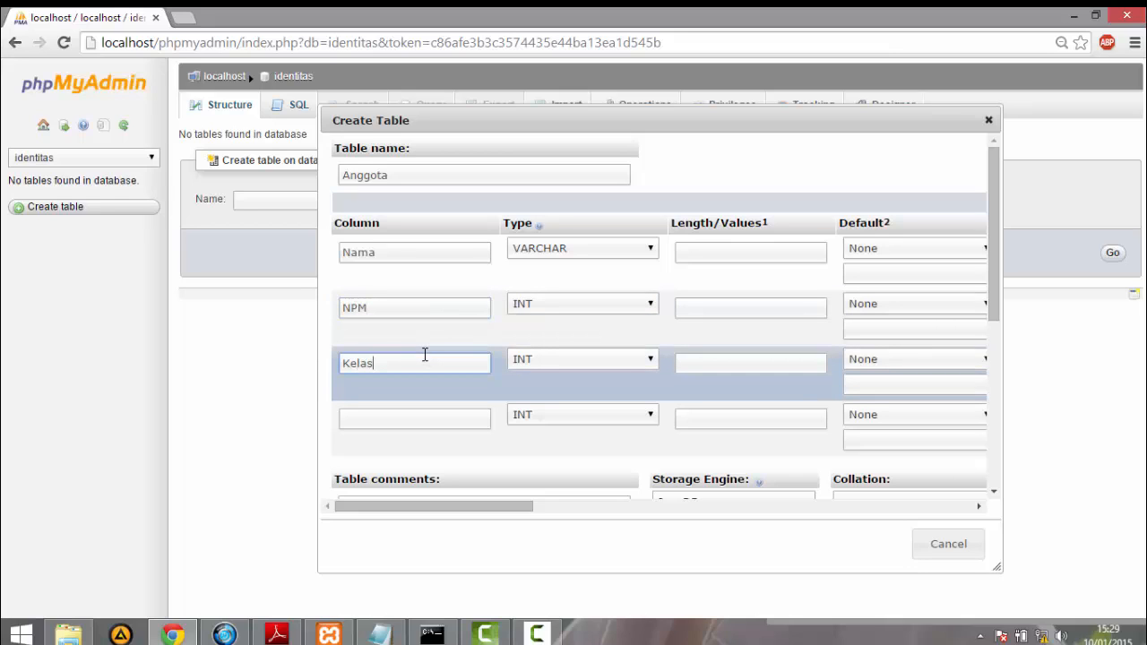
- Name the fourth column E-Mail and set the types of E-Mail and Kelas to VARCHAR
click(410, 412)
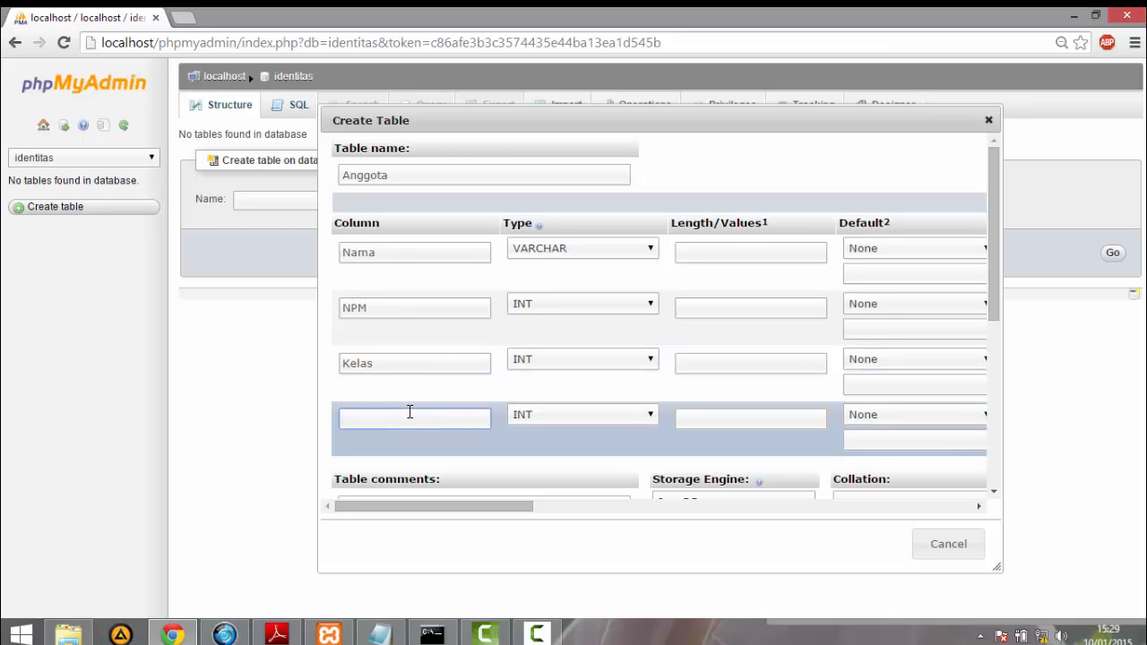
text(E-Mail)
click(559, 421)
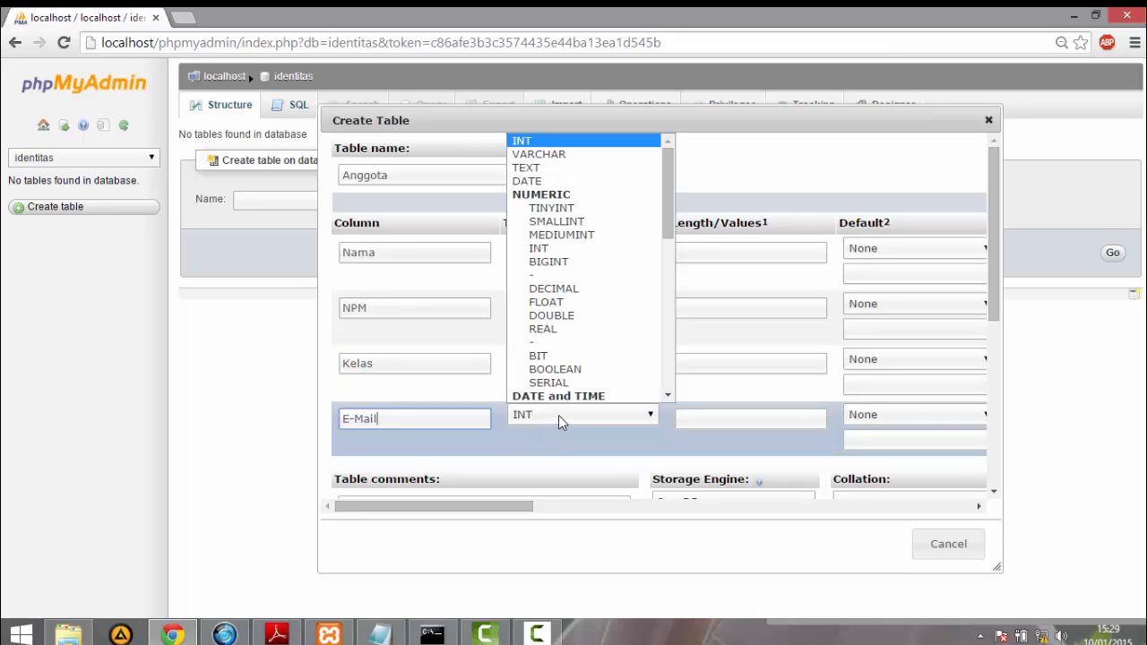
click(540, 156)
click(536, 361)
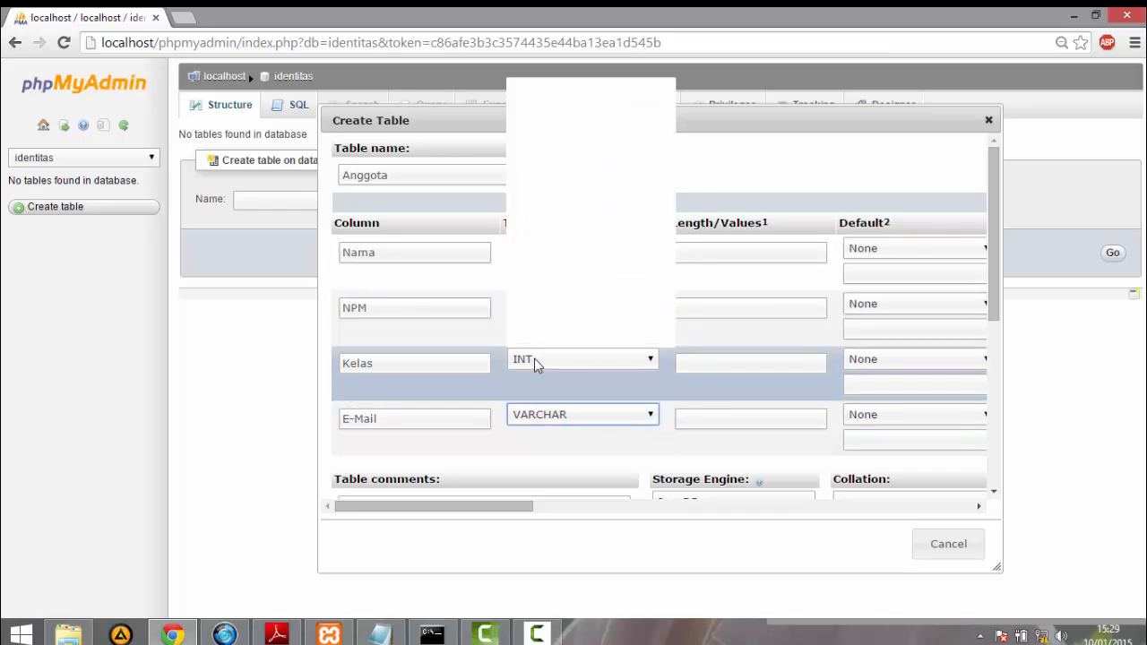
click(540, 99)
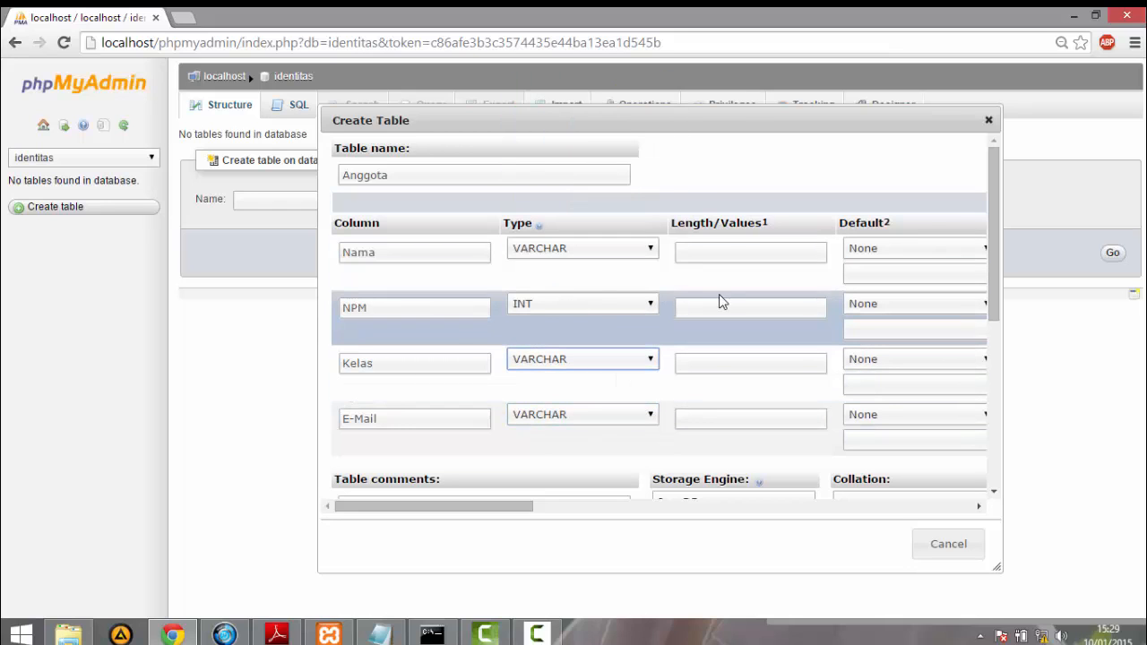
- Set the column lengths to 100 for Nama, 12 for NPM, 10 for Kelas and 50 for E-Mail
click(723, 251)
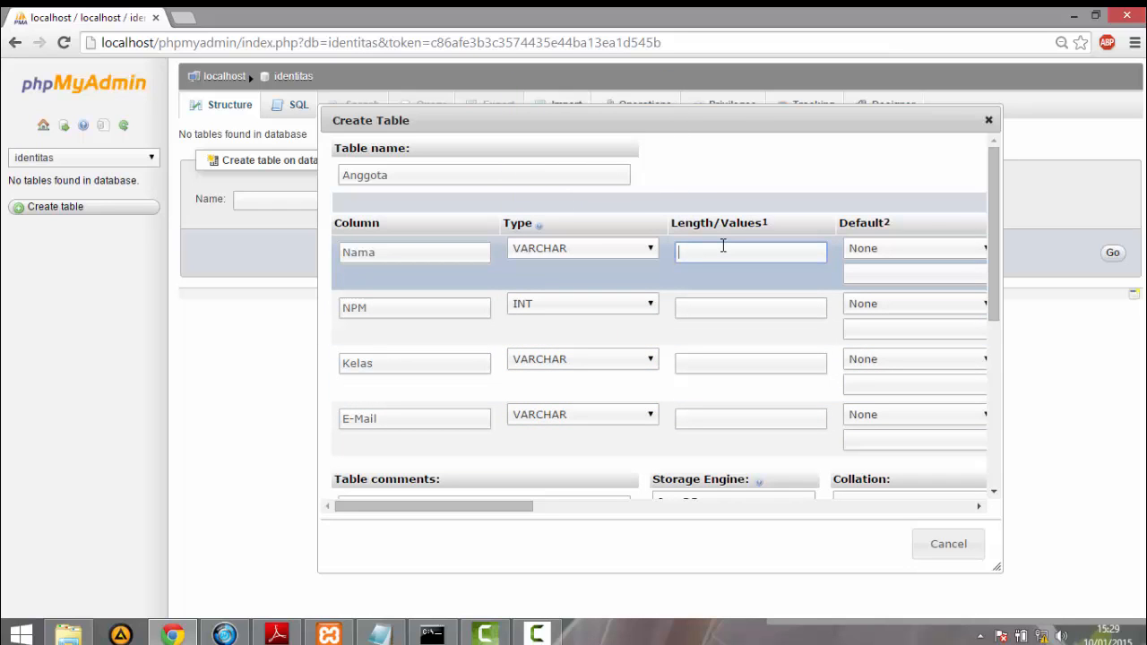
text(5)
key(BackSpace)
text(100)
click(721, 304)
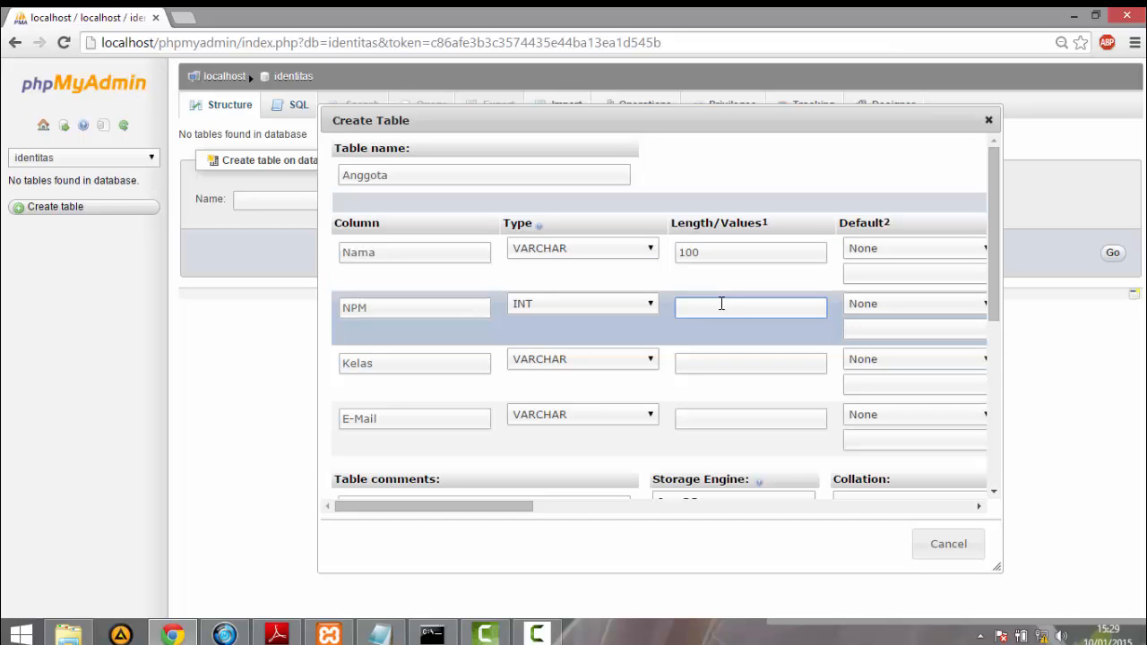
text(12)
click(714, 359)
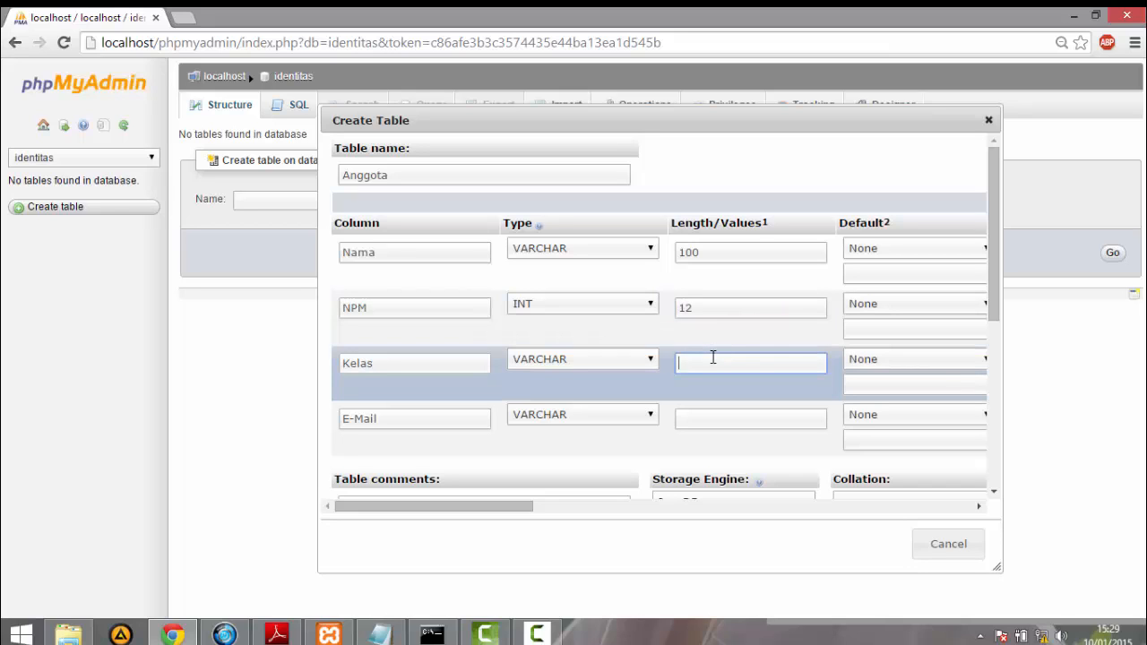
text(10)
click(706, 414)
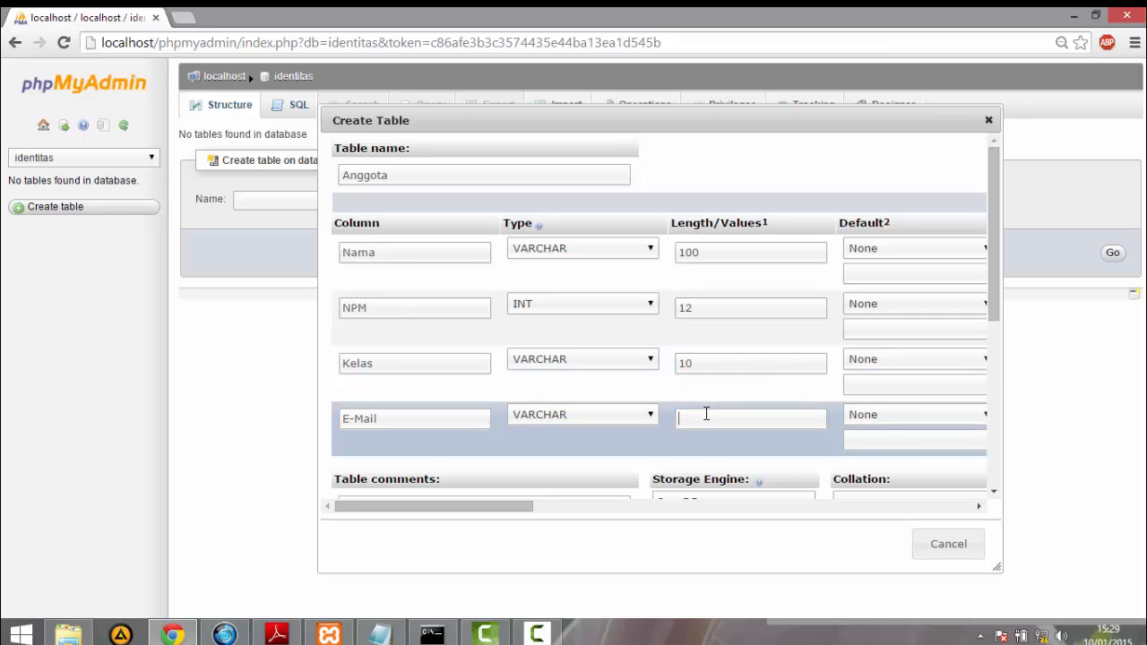
text(50)
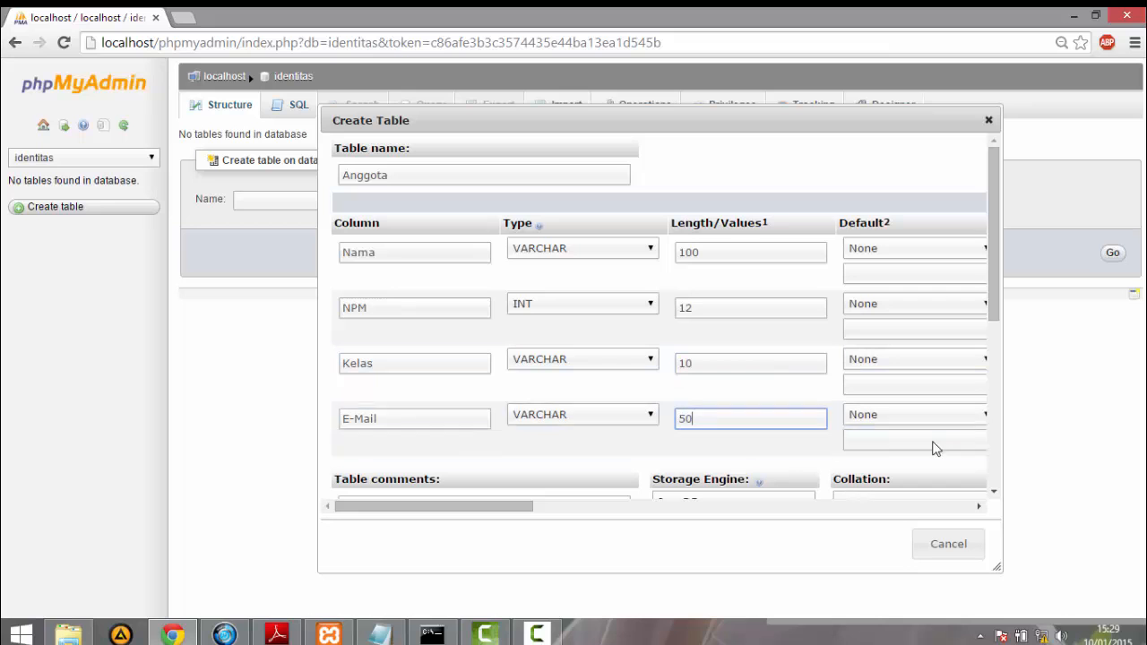
- Save the new Anggota table with its InnoDB storage engine and open it from the identitas database
drag(1000, 278, 1001, 432)
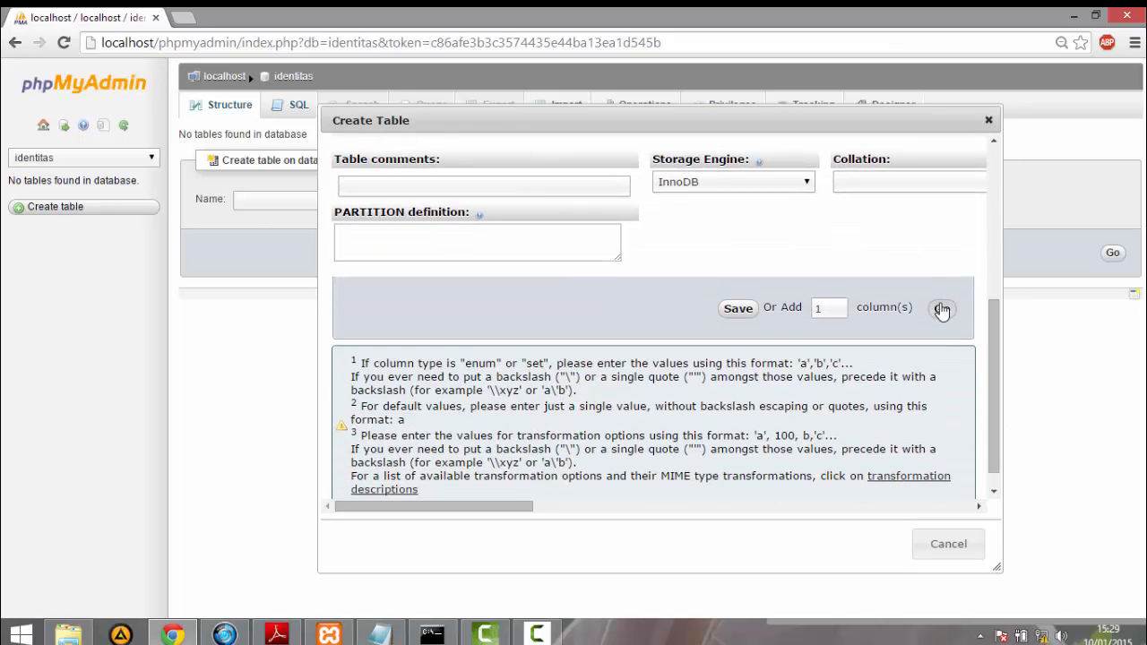
click(741, 309)
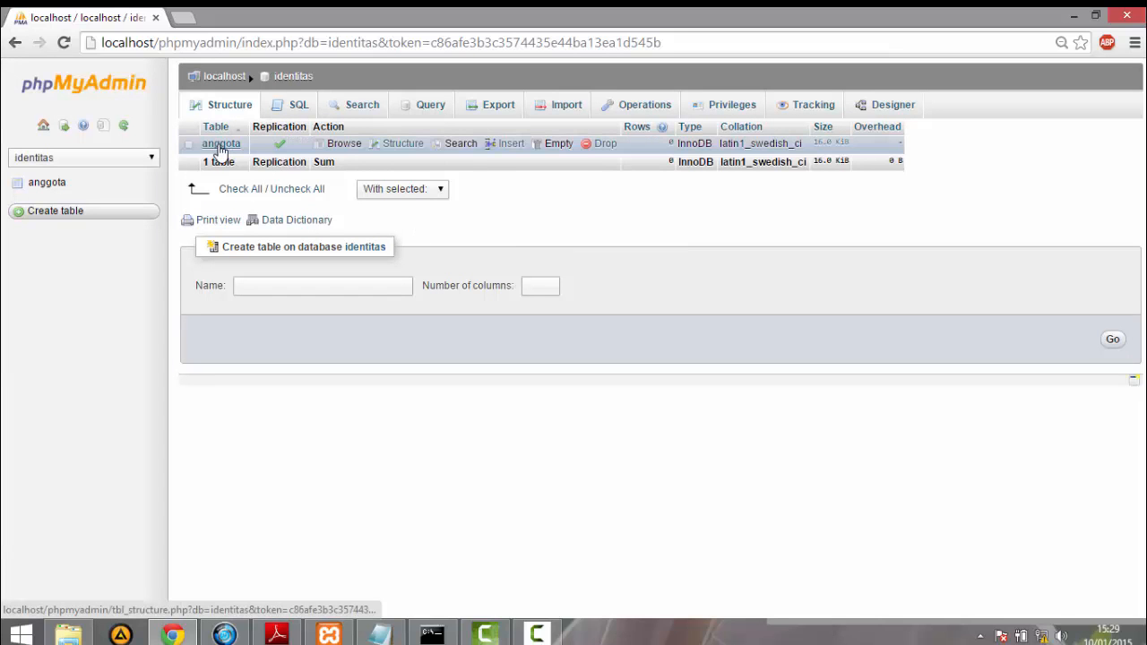
click(33, 190)
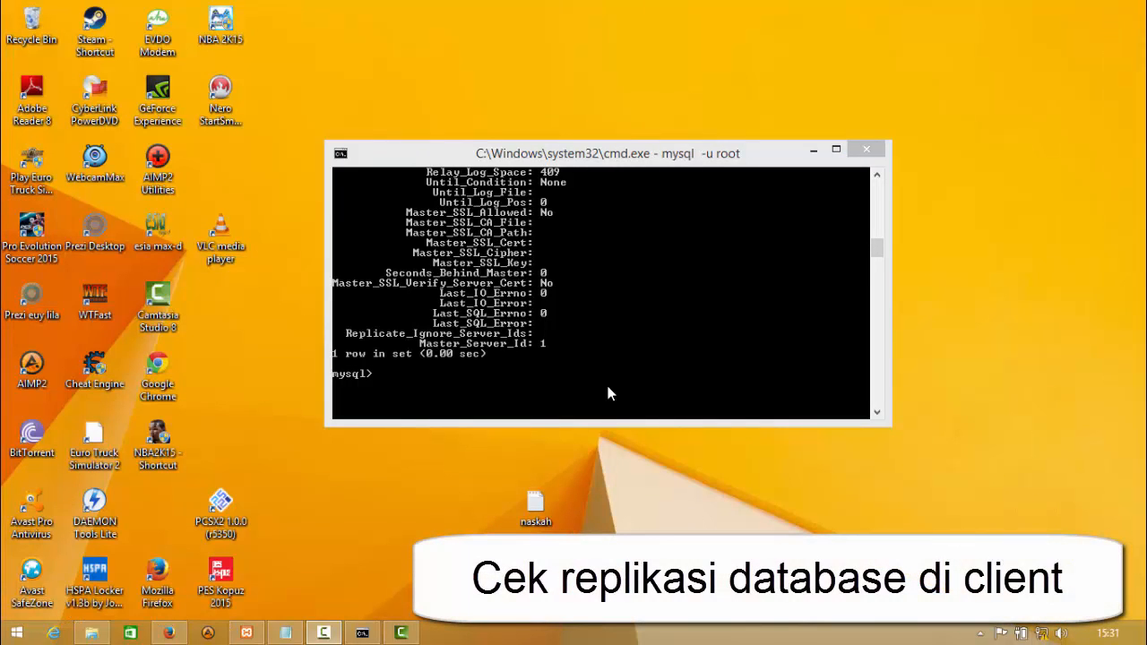
- List all databases in the slave's MySQL console, look through them for identitas, and minimize the console
drag(645, 161, 574, 79)
drag(608, 133, 655, 195)
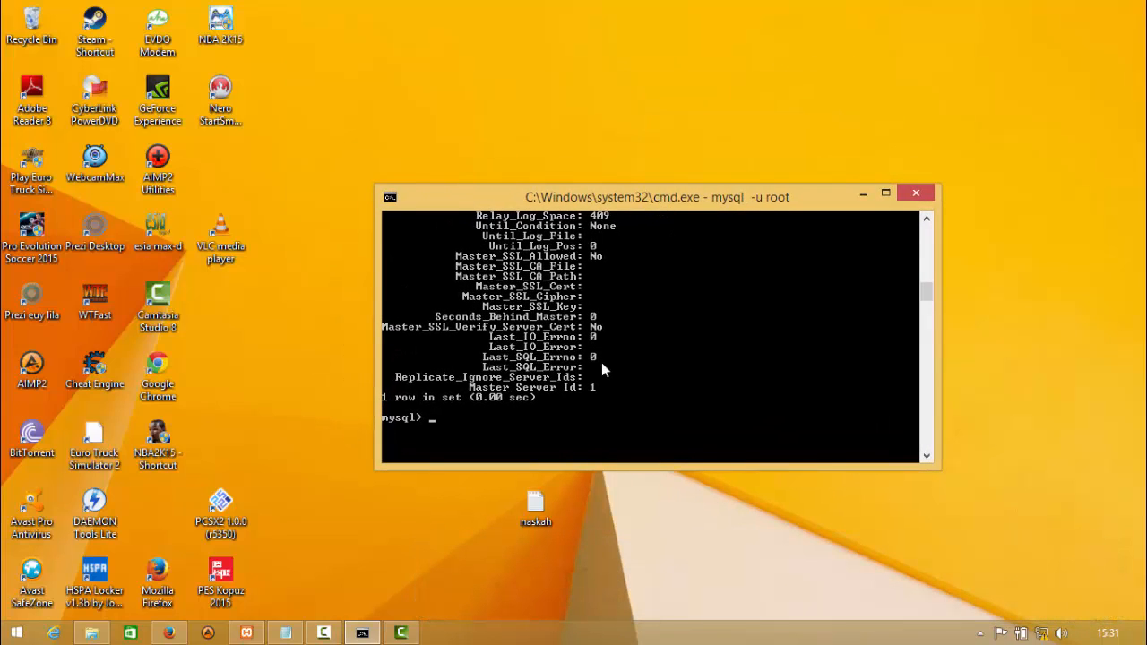
text(show databases;)
key(Return)
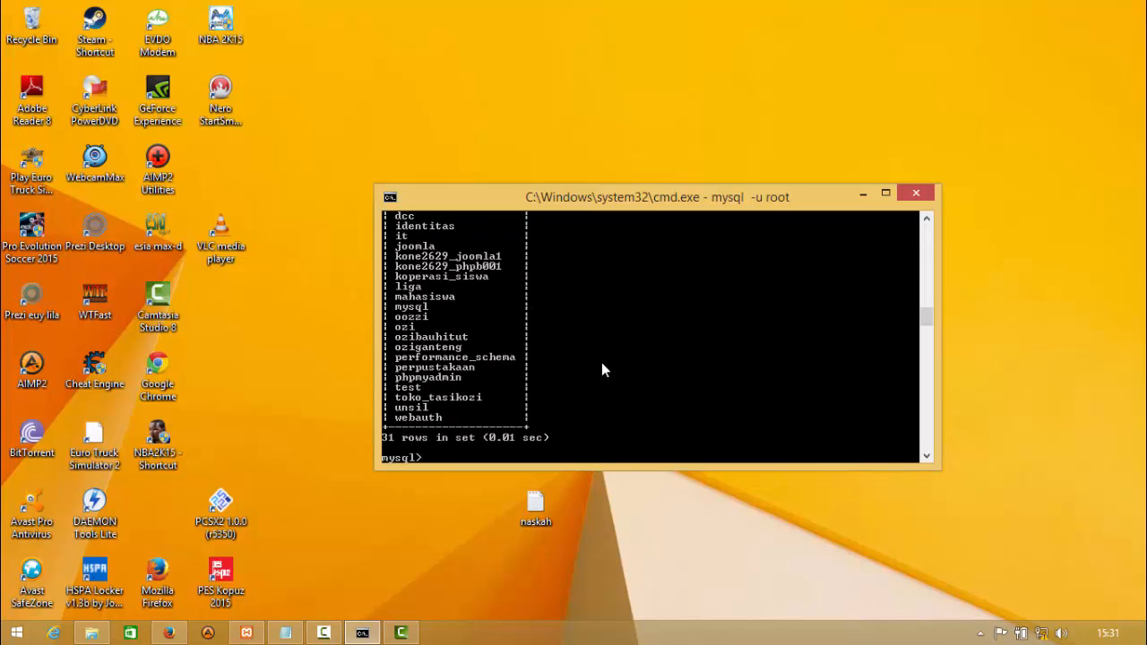
click(927, 218)
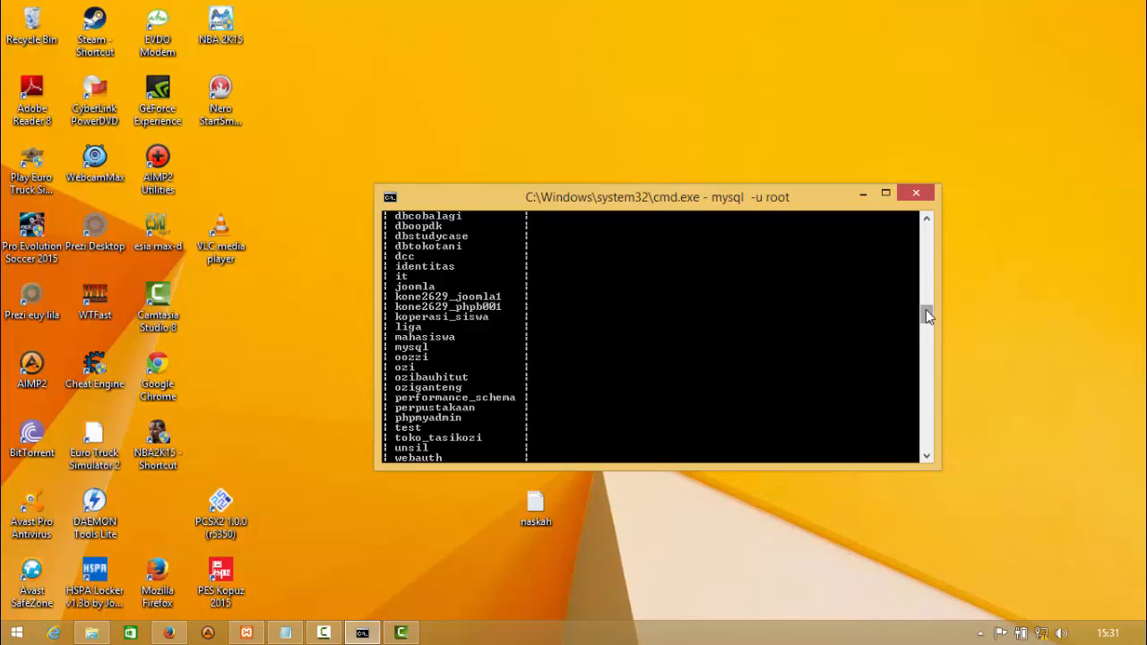
drag(926, 309, 926, 315)
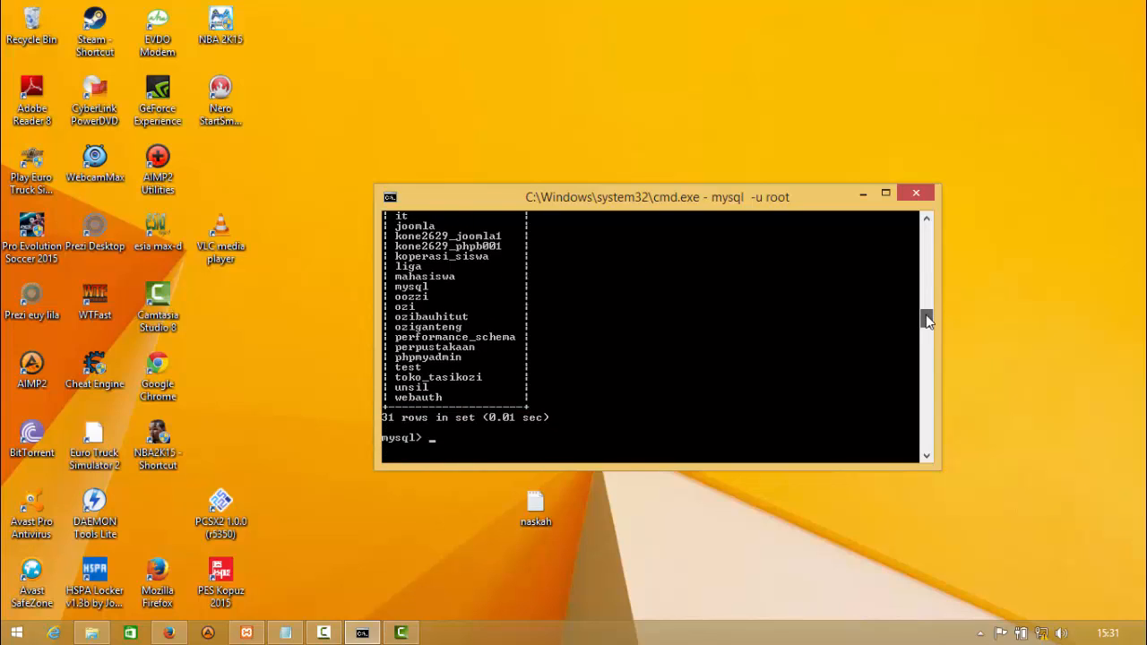
click(865, 194)
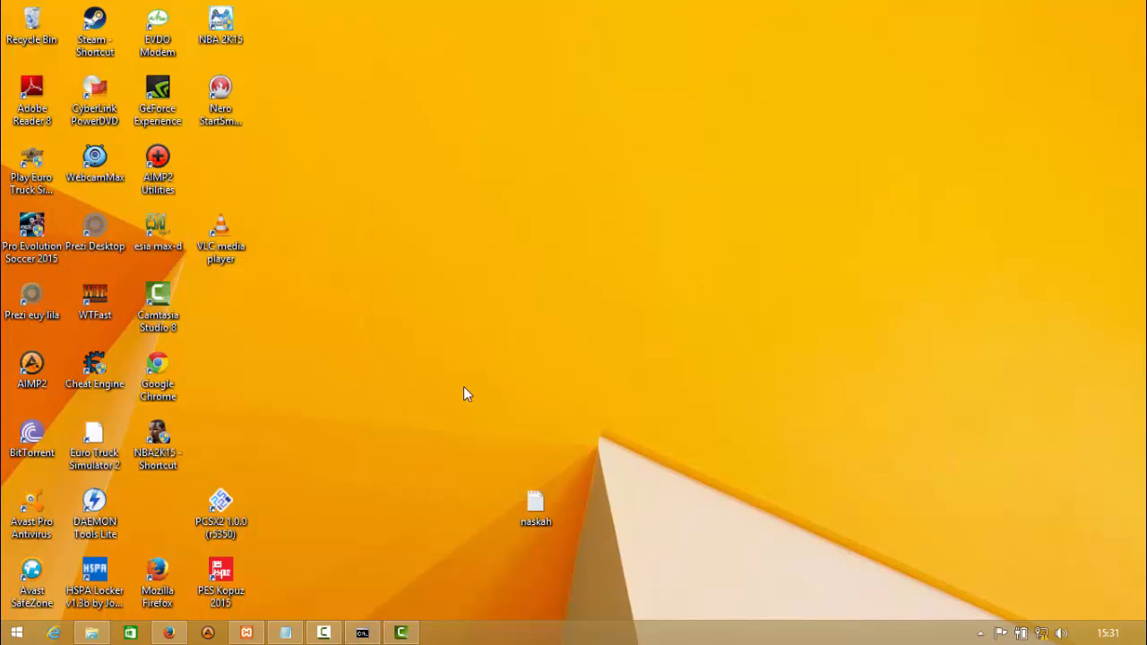
- Switch to phpMyAdmin in Firefox on the slave, refresh the database list and inspect the anggota table in the identitas database
click(169, 633)
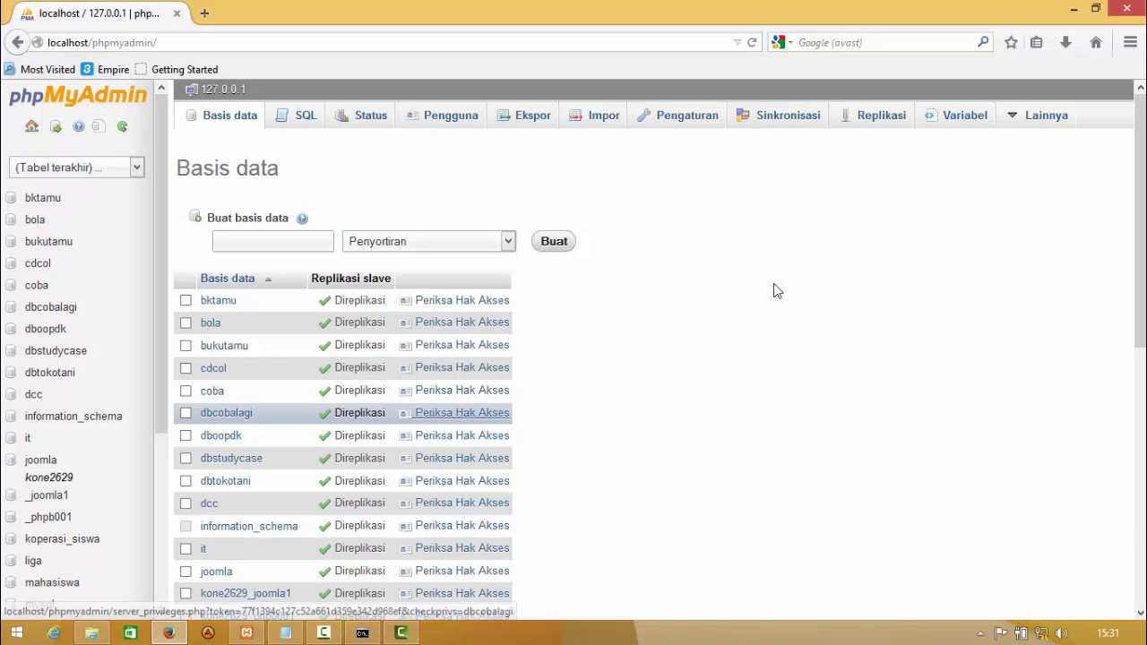
drag(1138, 229, 1133, 106)
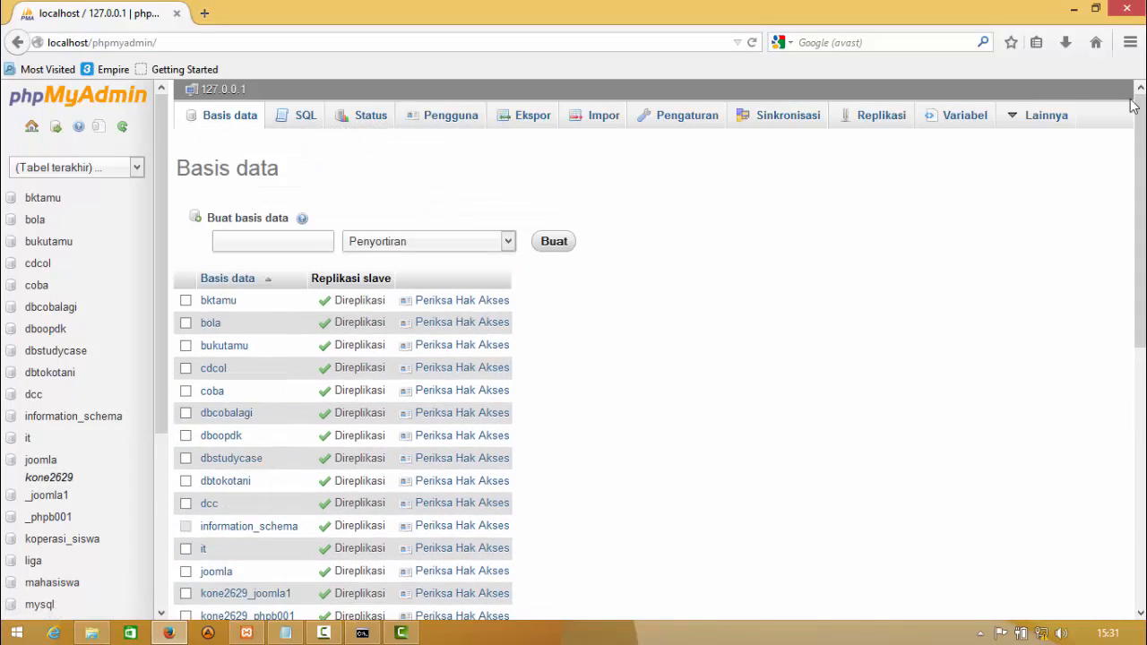
click(236, 119)
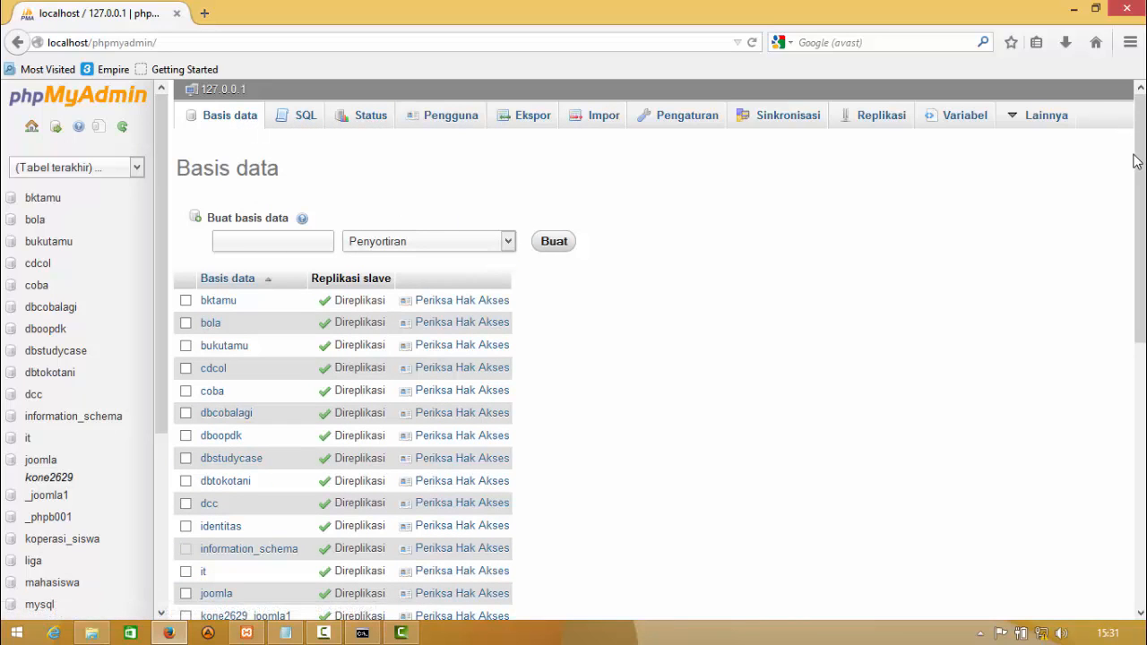
drag(1136, 161, 1138, 201)
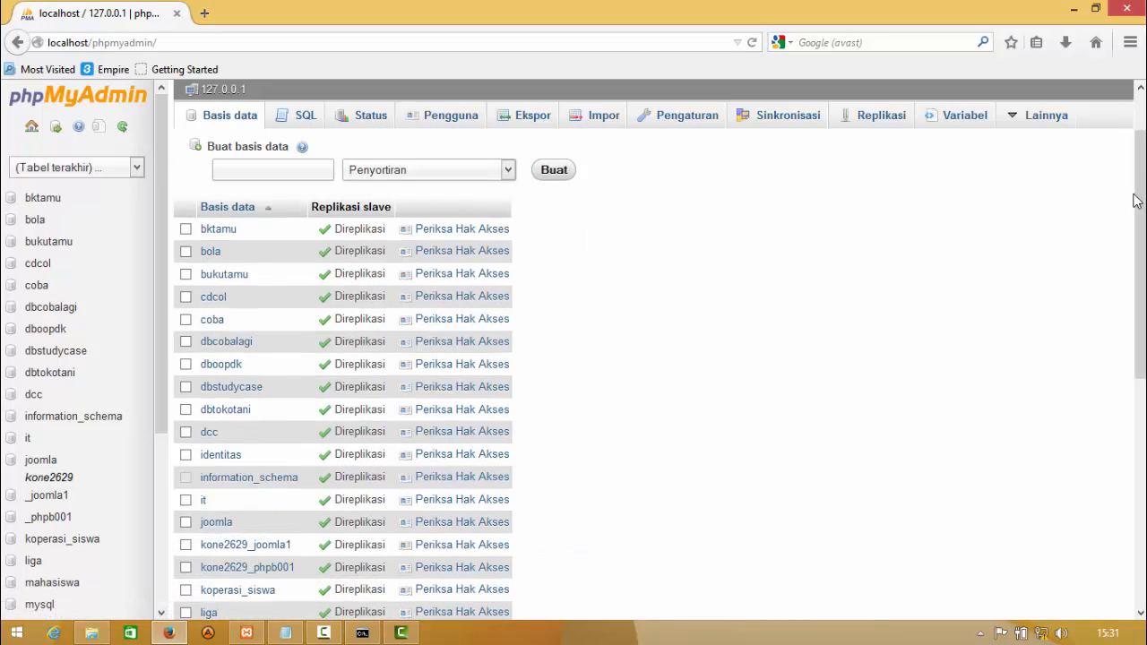
click(226, 456)
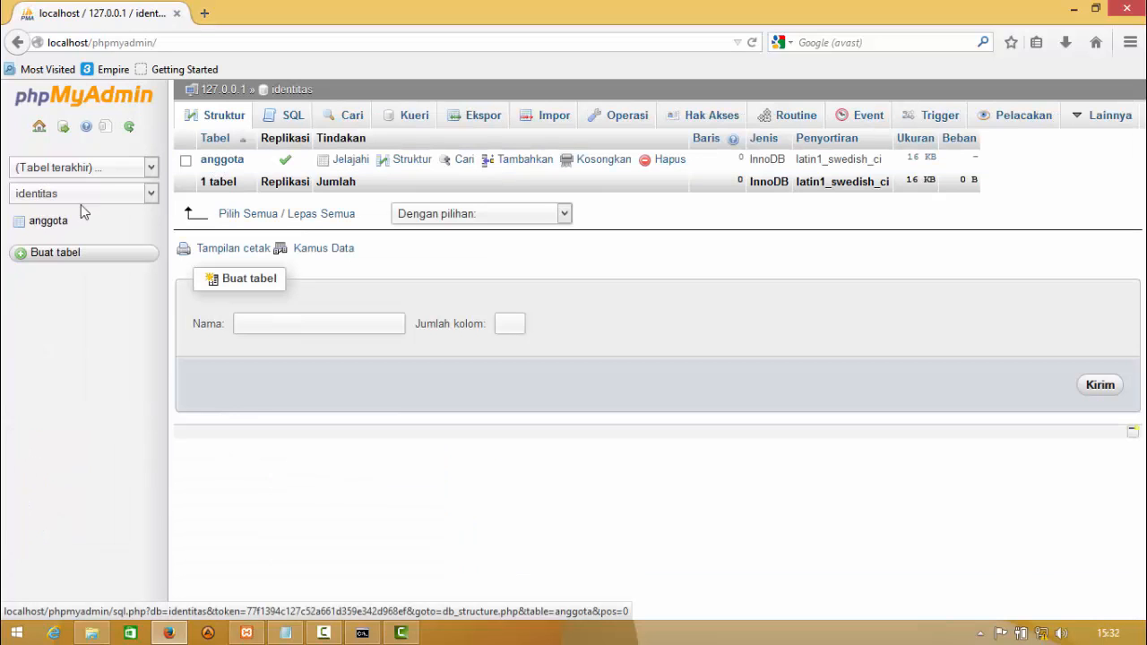
click(48, 221)
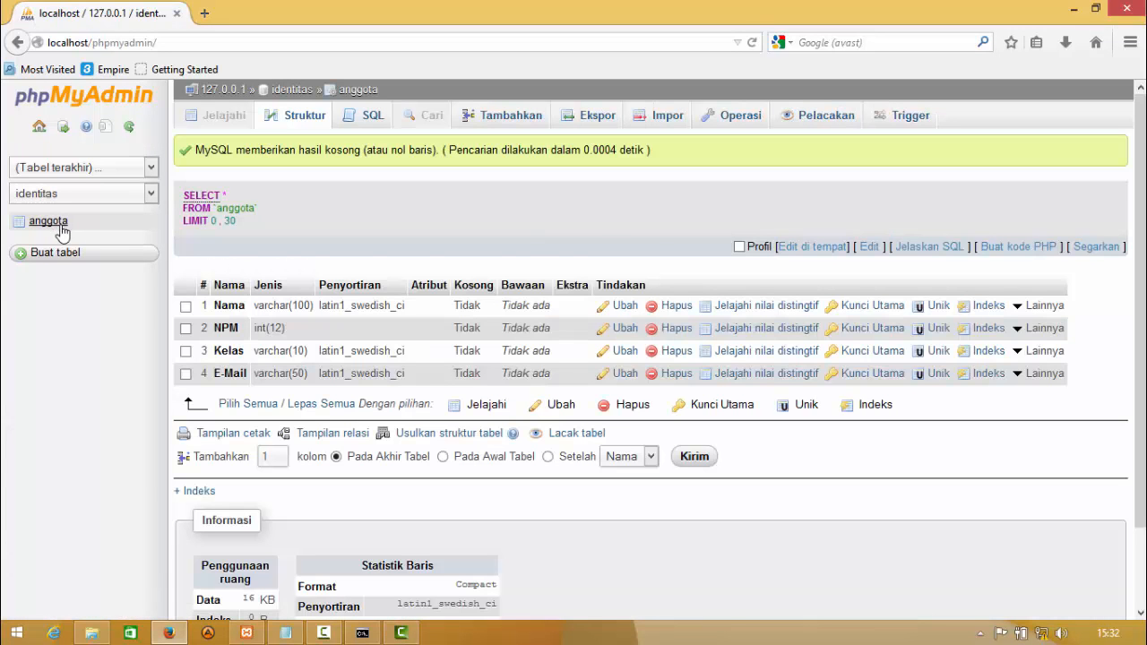
drag(1140, 167, 1141, 184)
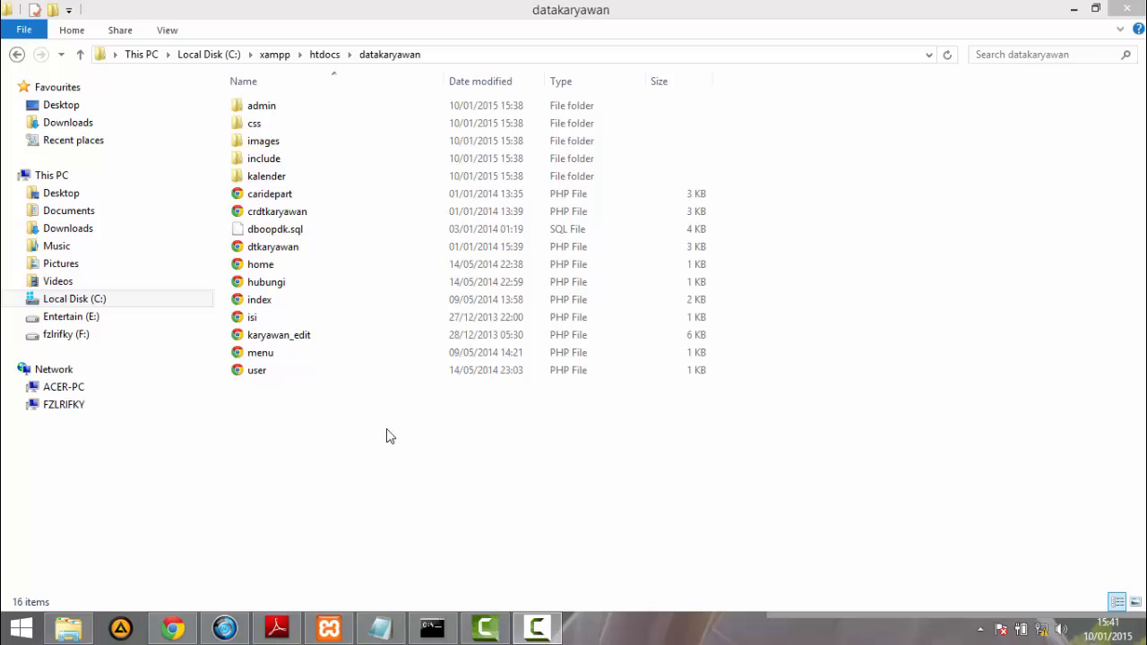
- Switch to phpMyAdmin in Chrome on the master, create a database named dboopdk and open it
click(174, 629)
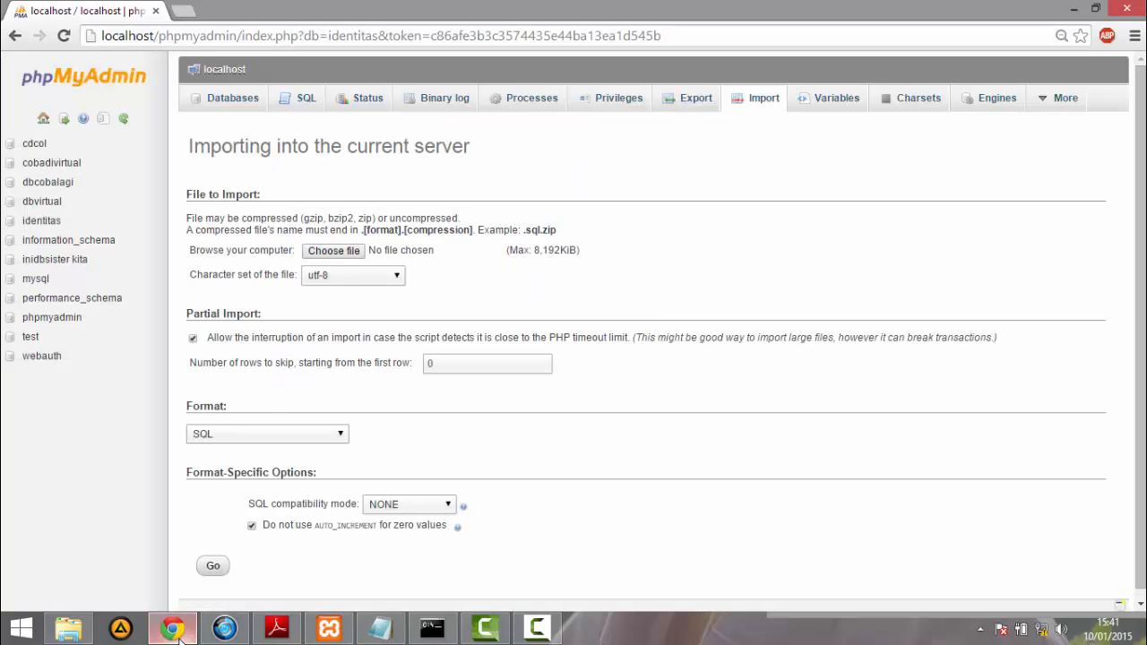
click(240, 98)
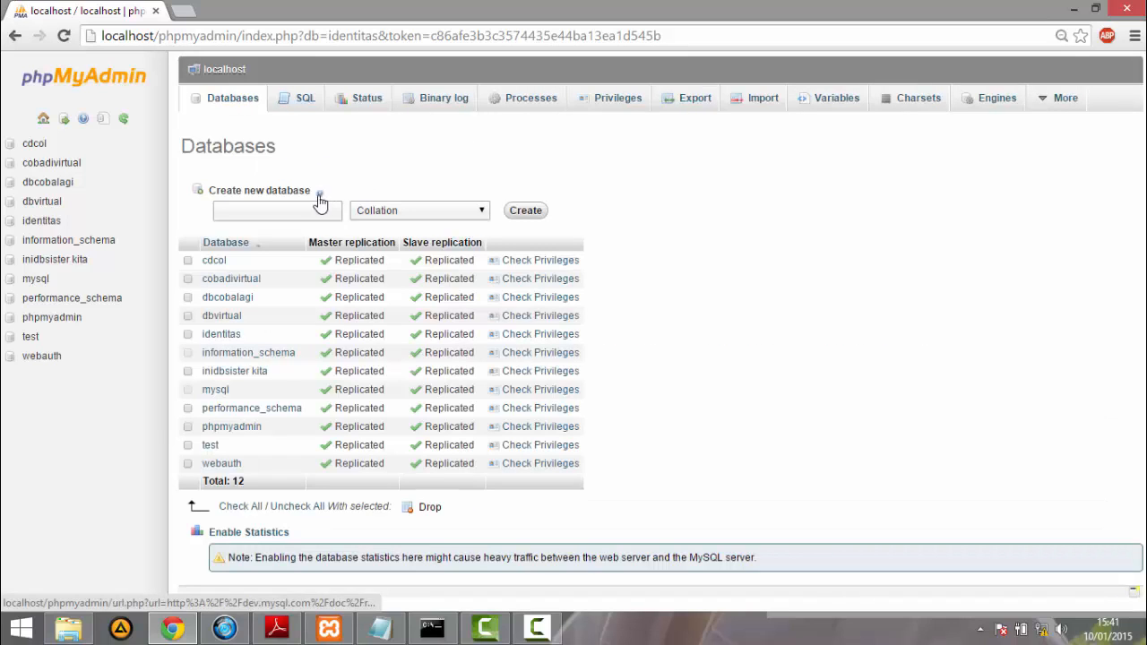
click(277, 213)
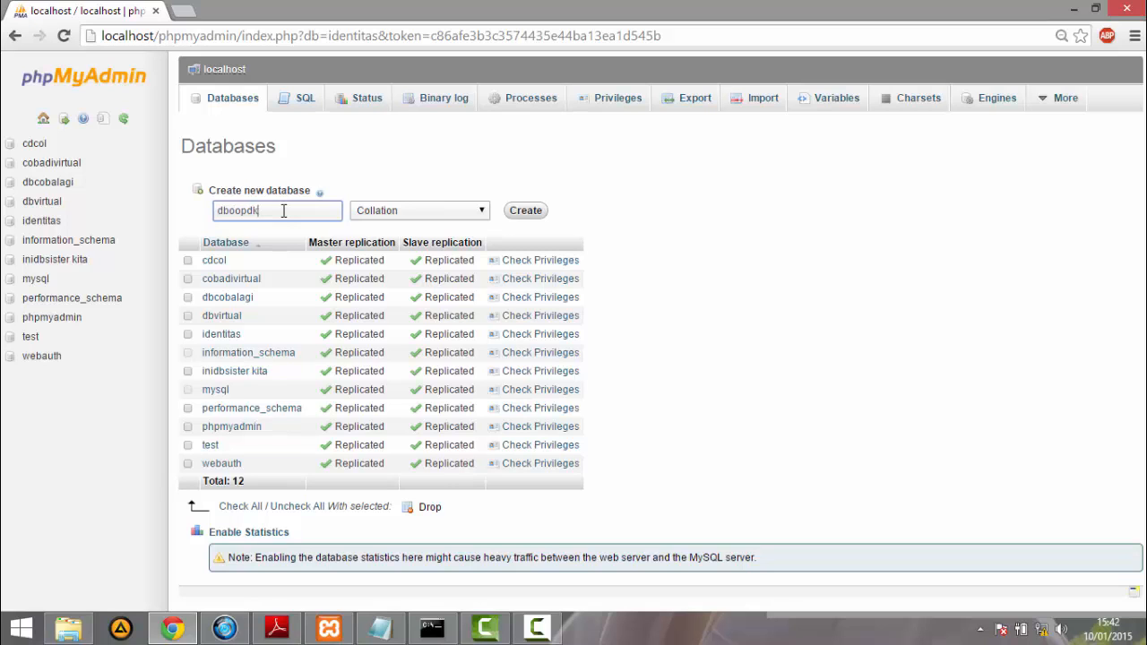
click(521, 216)
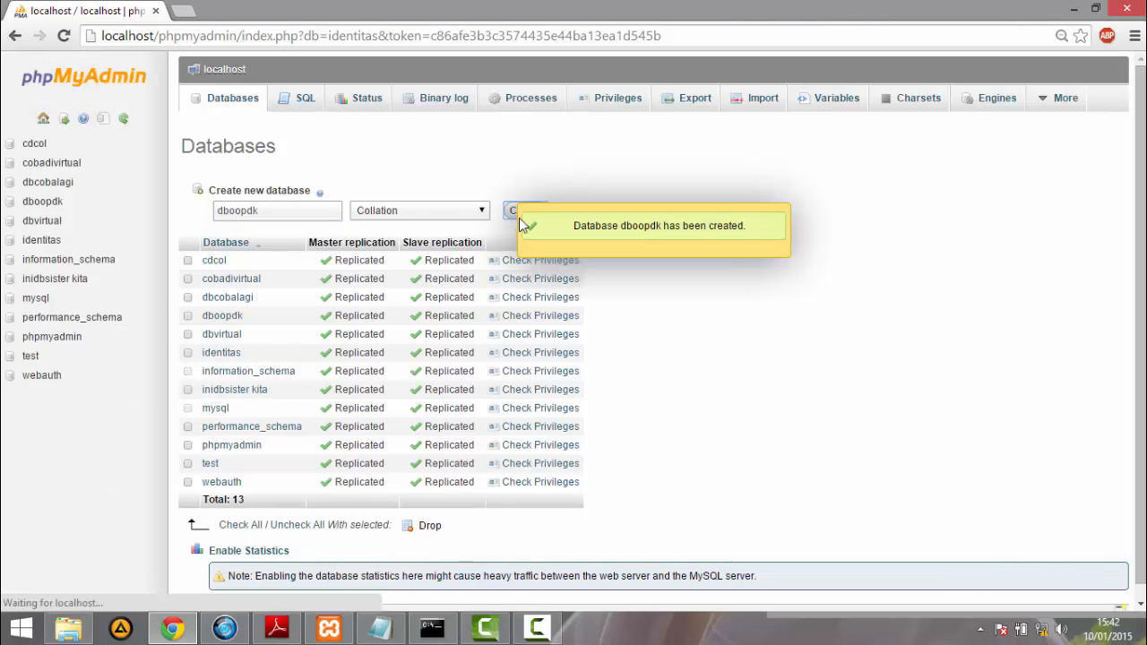
click(226, 320)
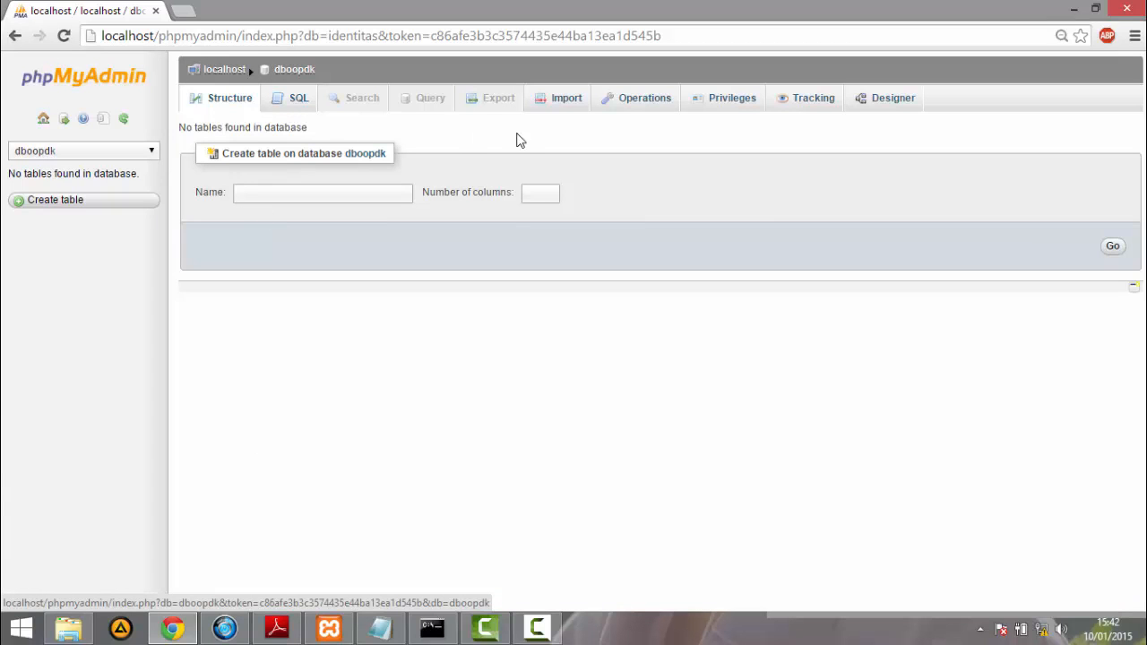
- Choose dboopdk.sql from C:\xampp\htdocs\datakaryawan as the file to import into the dboopdk database
click(552, 113)
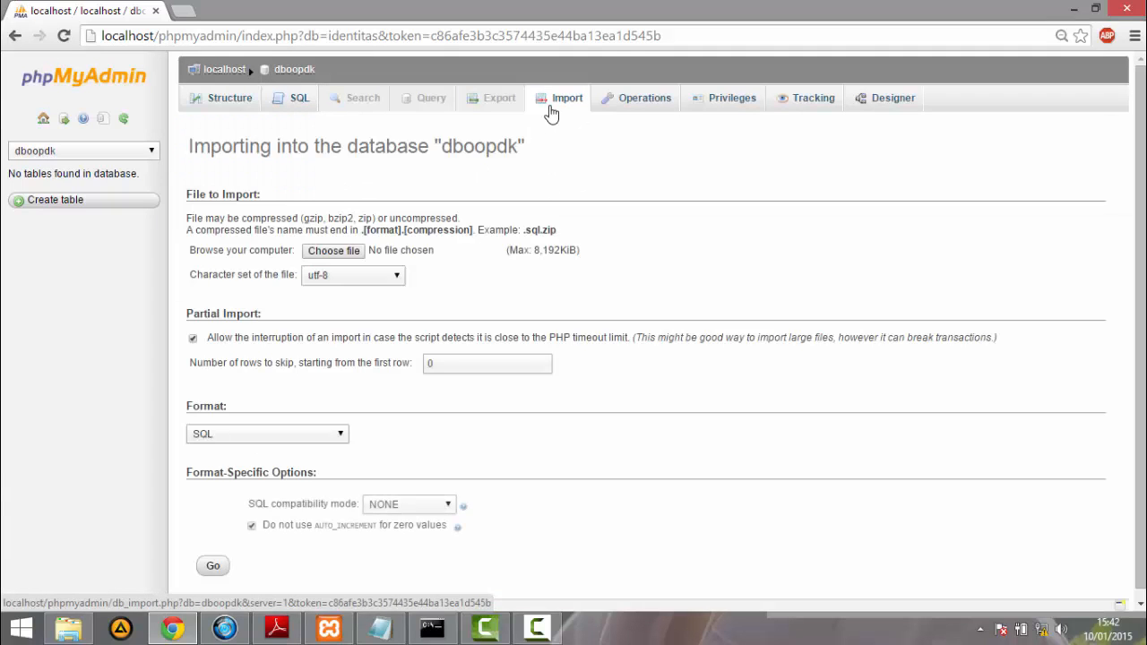
click(356, 250)
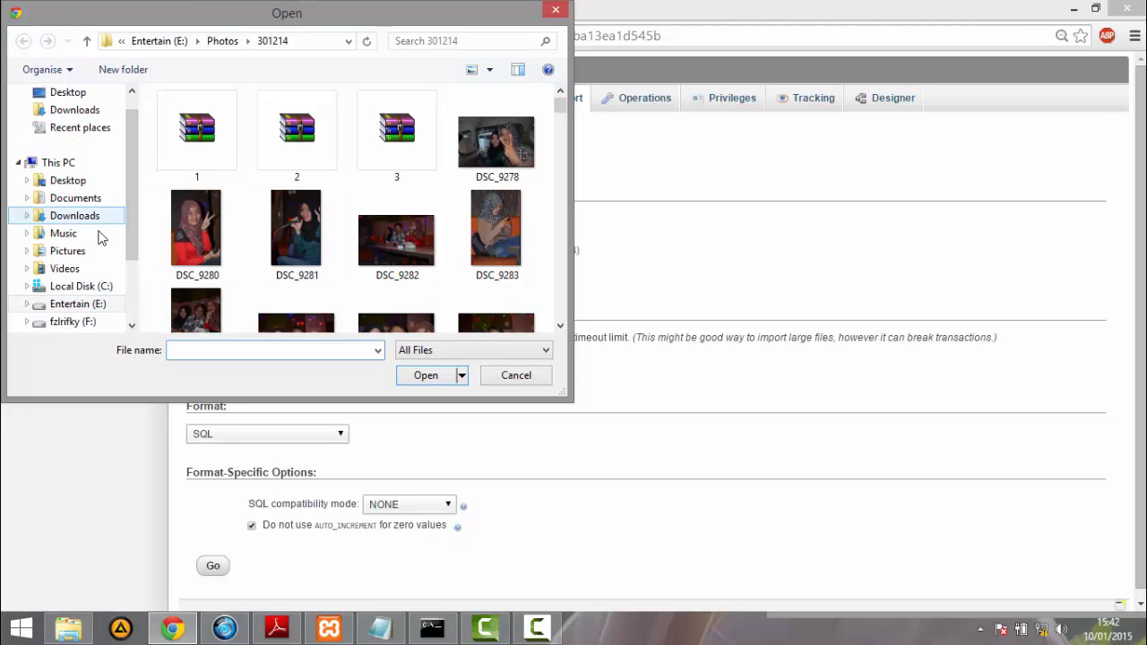
click(82, 287)
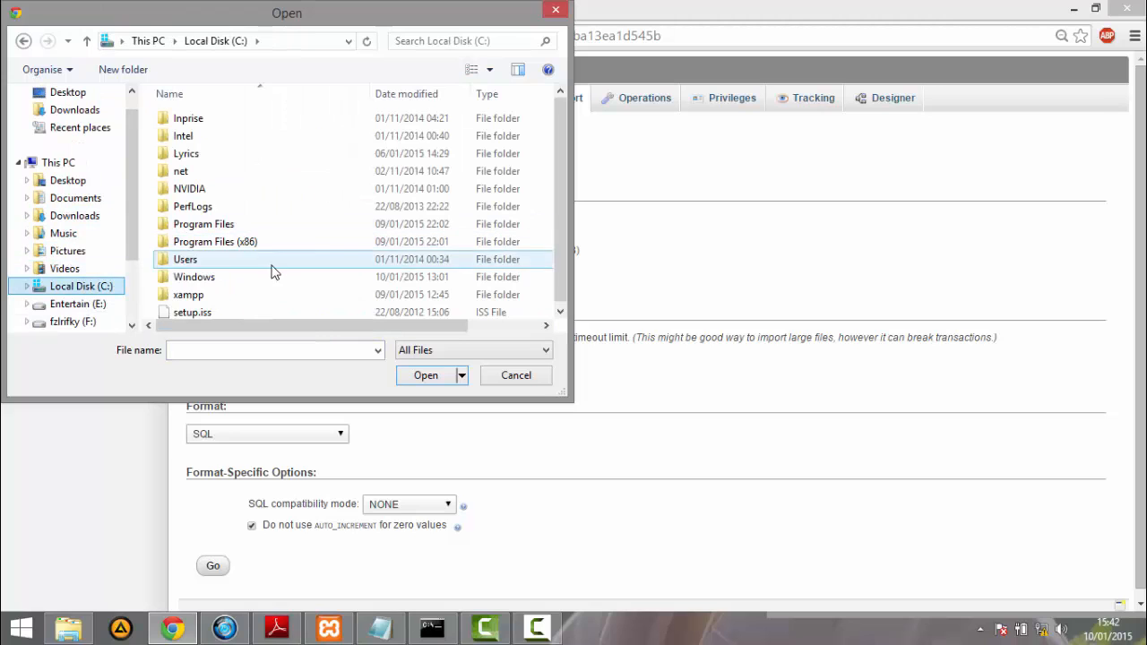
double_click(224, 295)
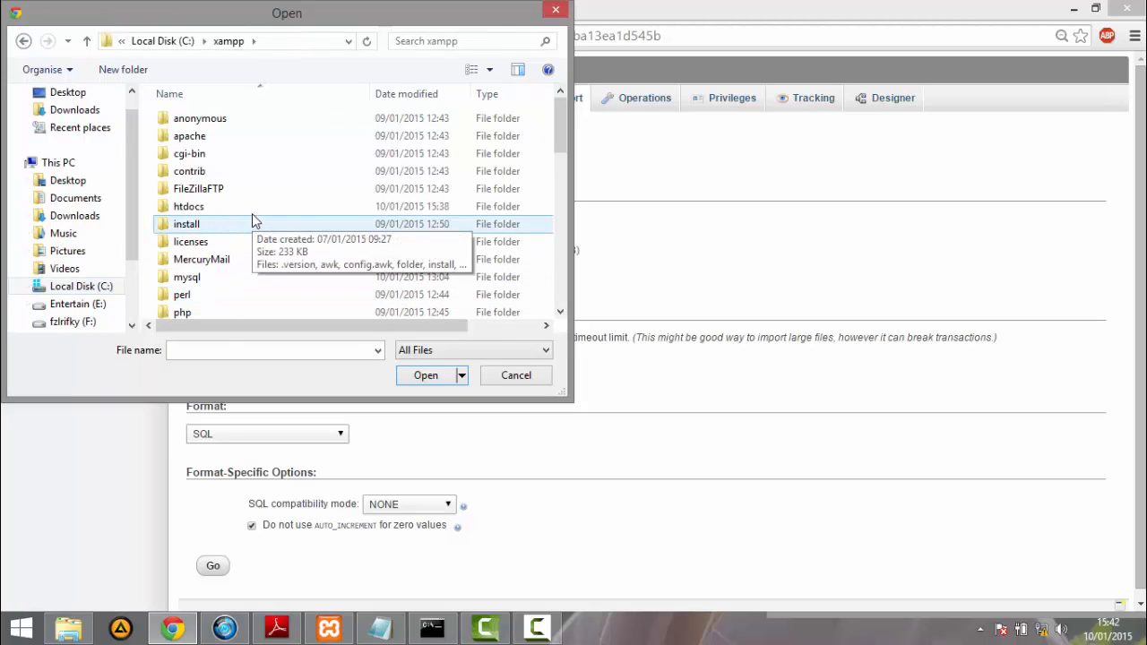
click(254, 207)
double_click(254, 206)
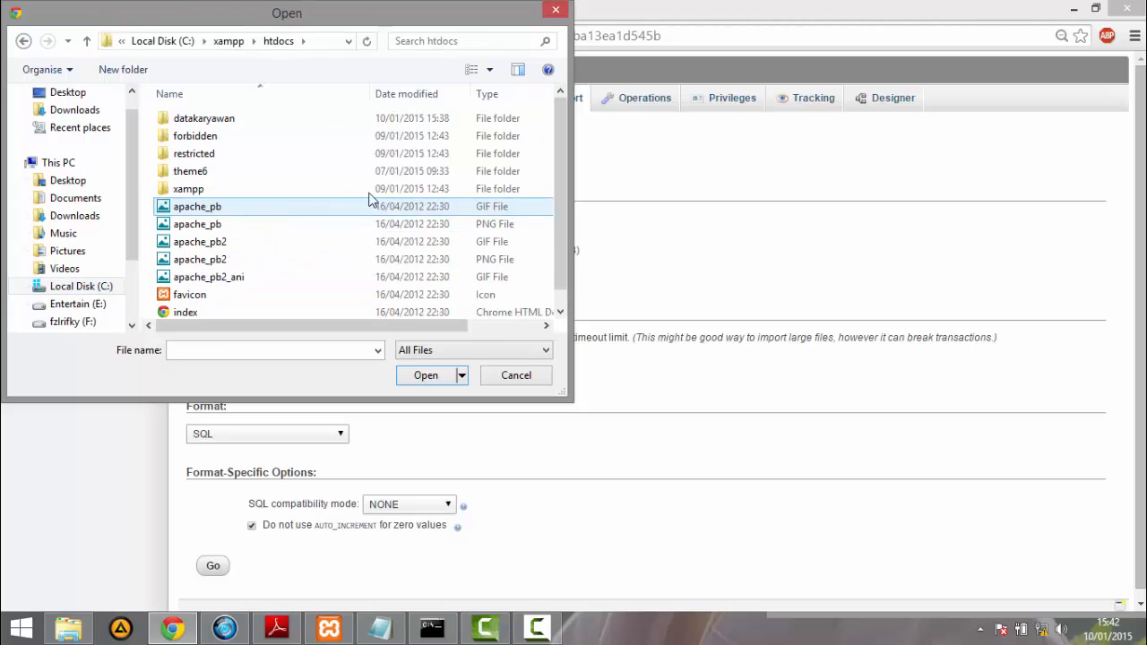
double_click(348, 121)
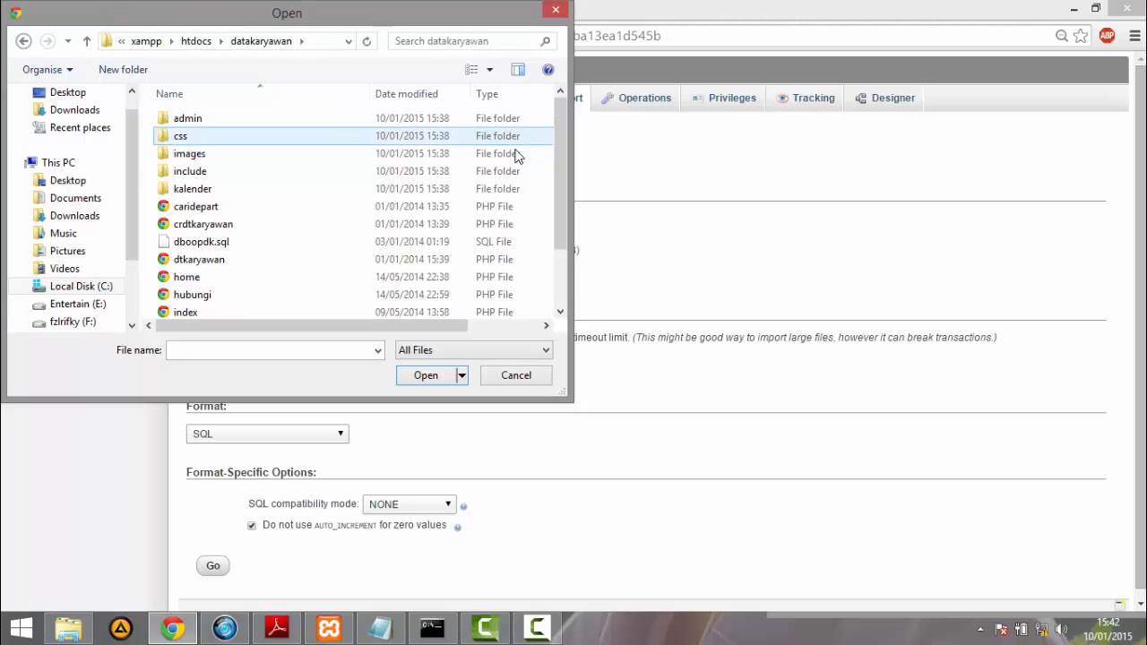
click(341, 251)
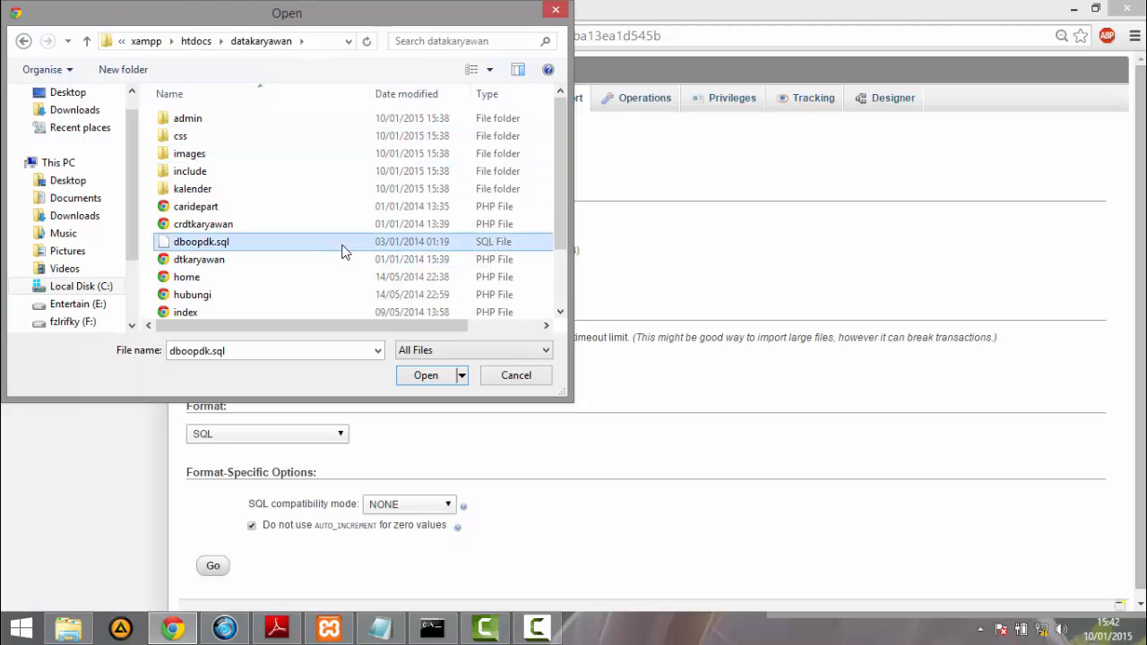
click(413, 373)
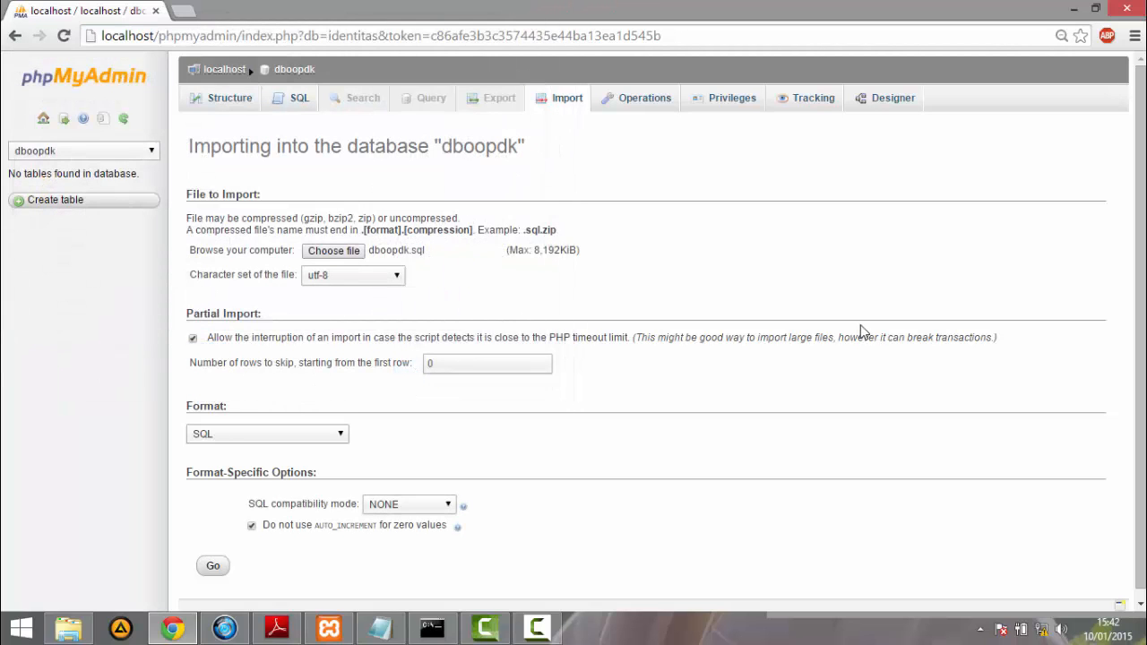
- Run the SQL import into dboopdk and display the database's table structure
scroll(538, 404, down, 1)
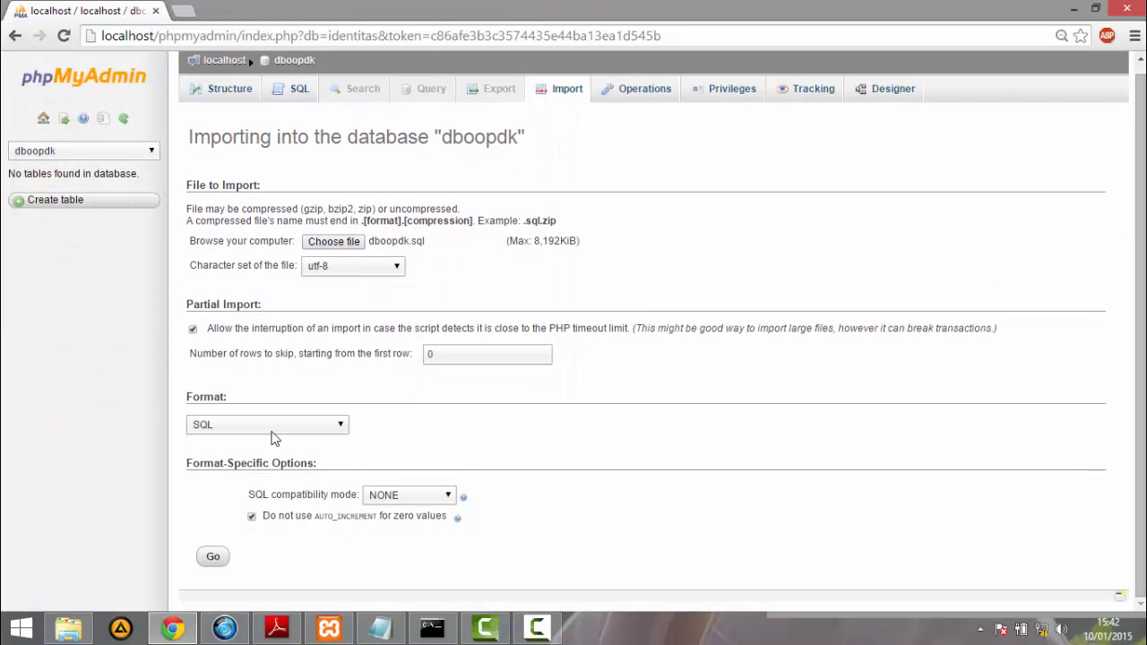
click(213, 563)
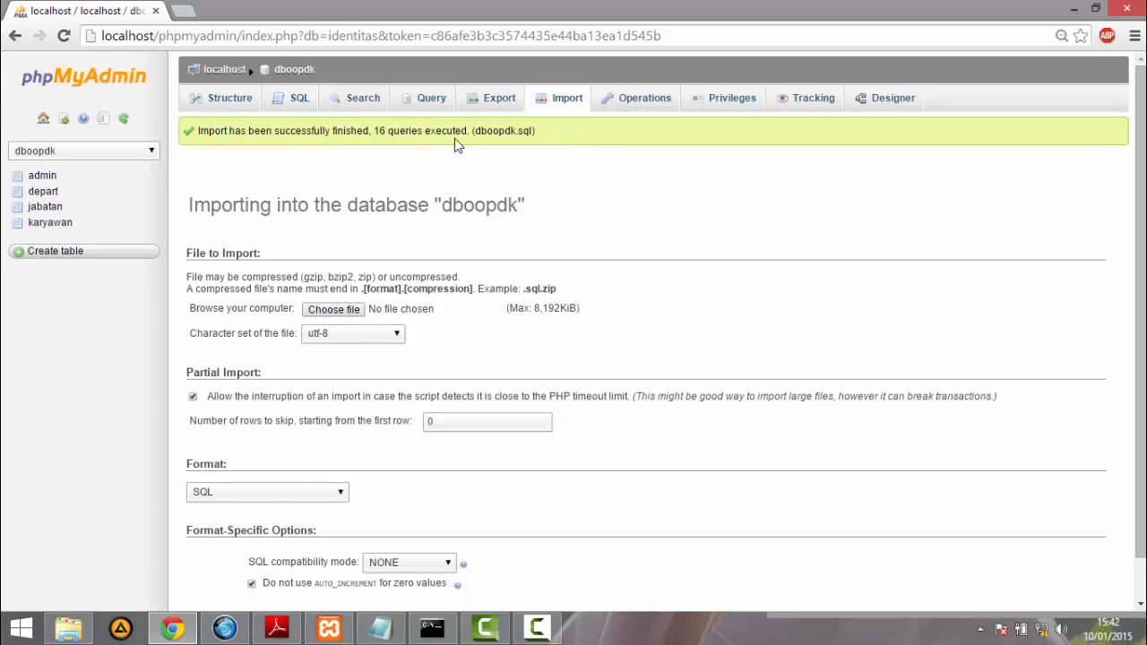
click(230, 100)
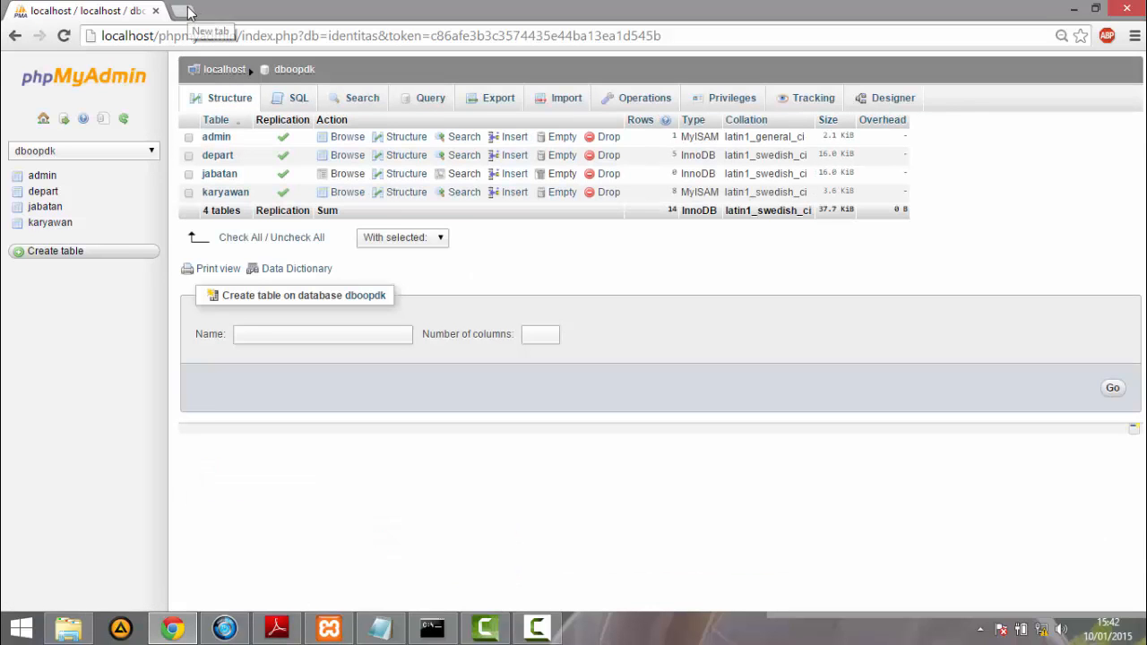
- Open localhost/datakaryawan/ in a new browser tab
click(183, 11)
text(l)
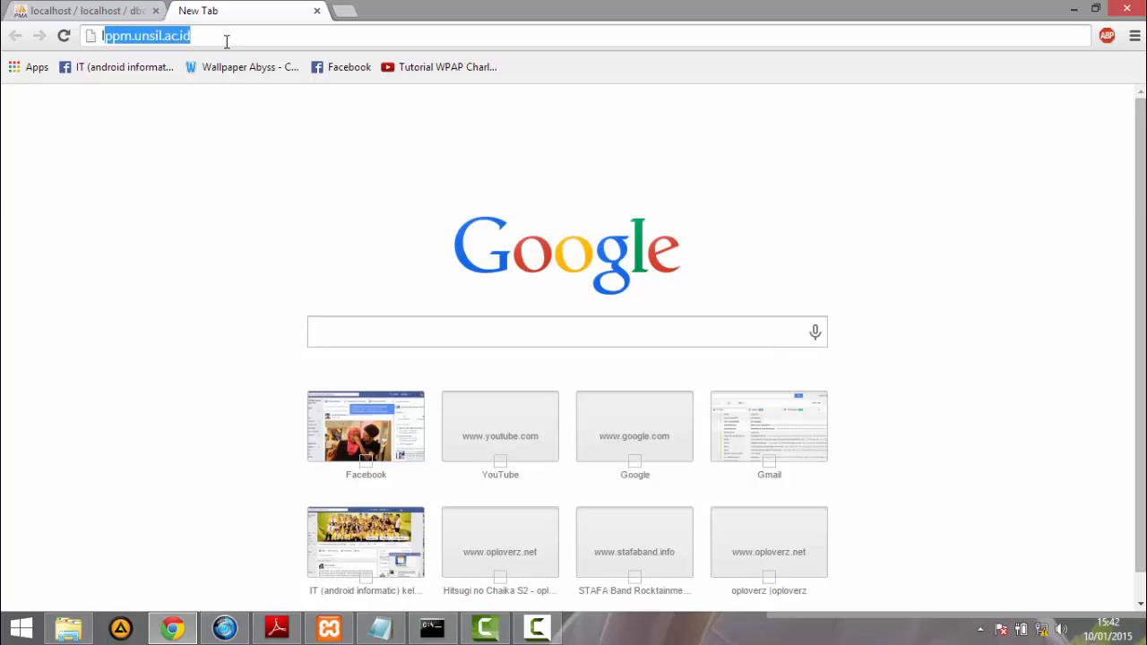
text(ocal)
key(Right)
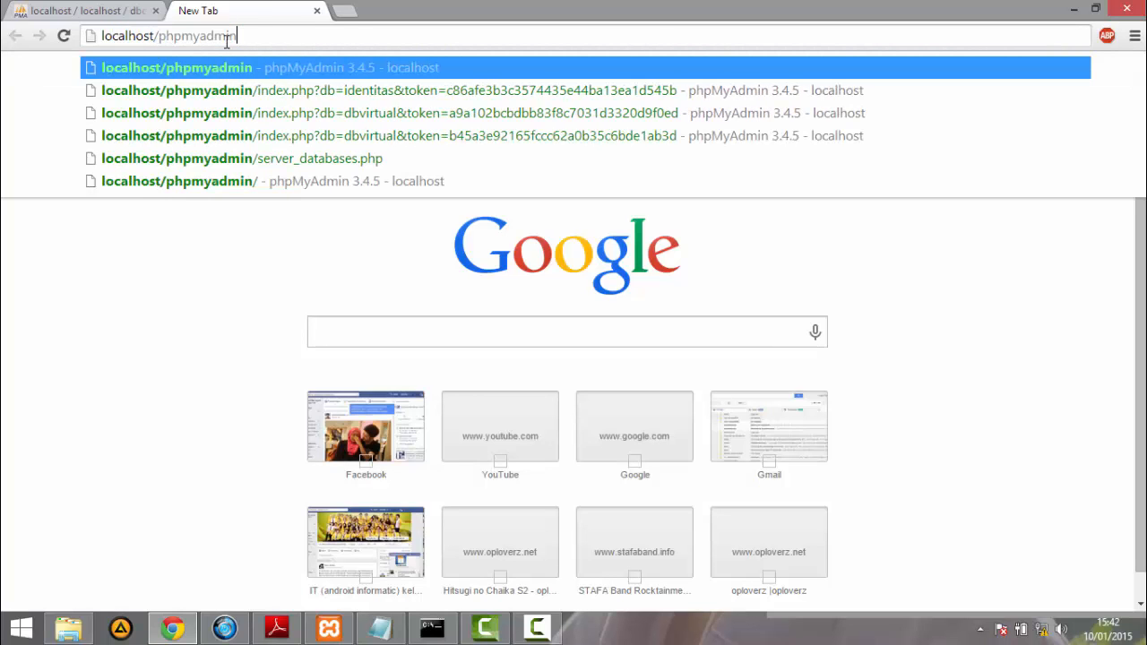
key(BackSpace)
key(BackSpace)
key(BackSpace)
key(BackSpace)
key(BackSpace)
key(BackSpace)
key(BackSpace)
key(BackSpace)
key(BackSpace)
key(BackSpace)
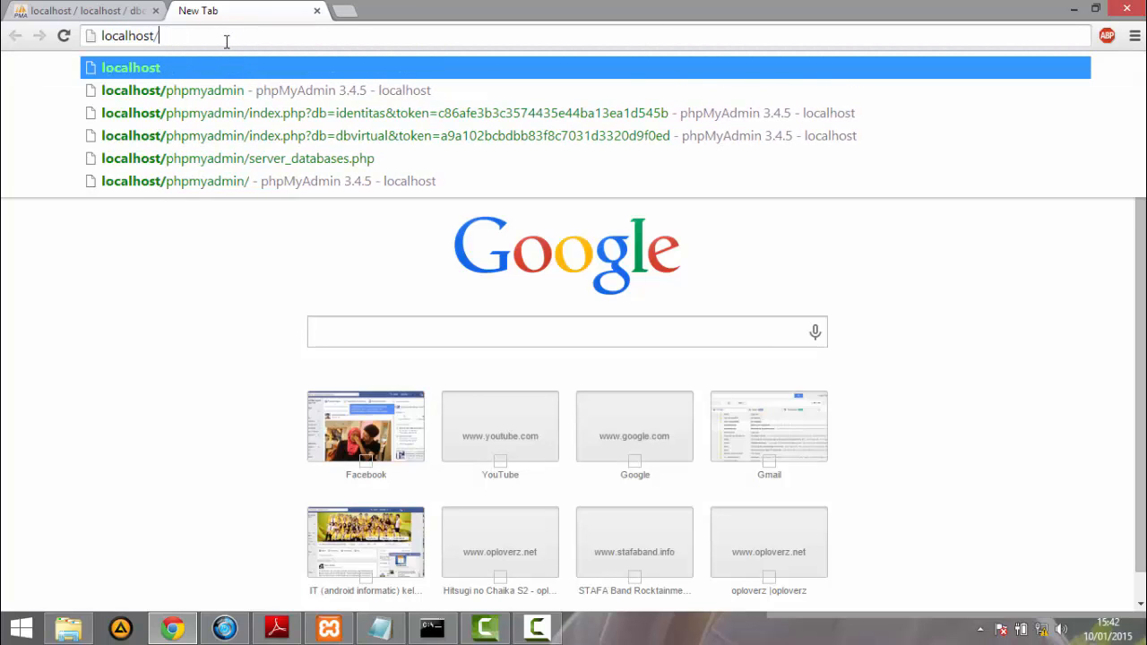
text(data)
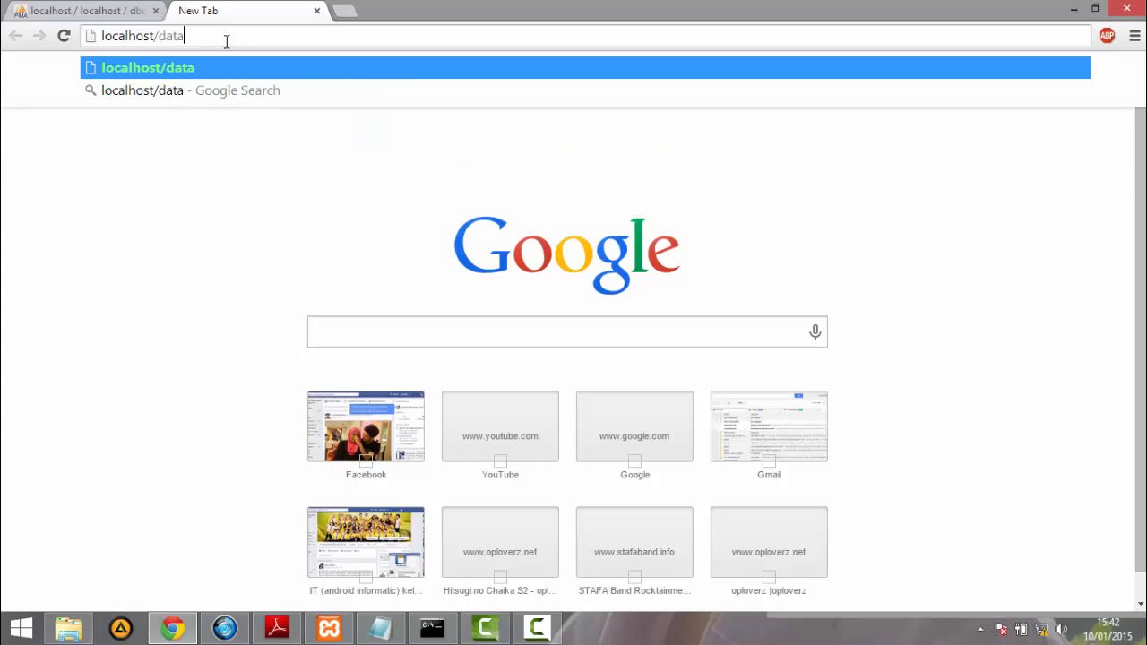
text(karyawan)
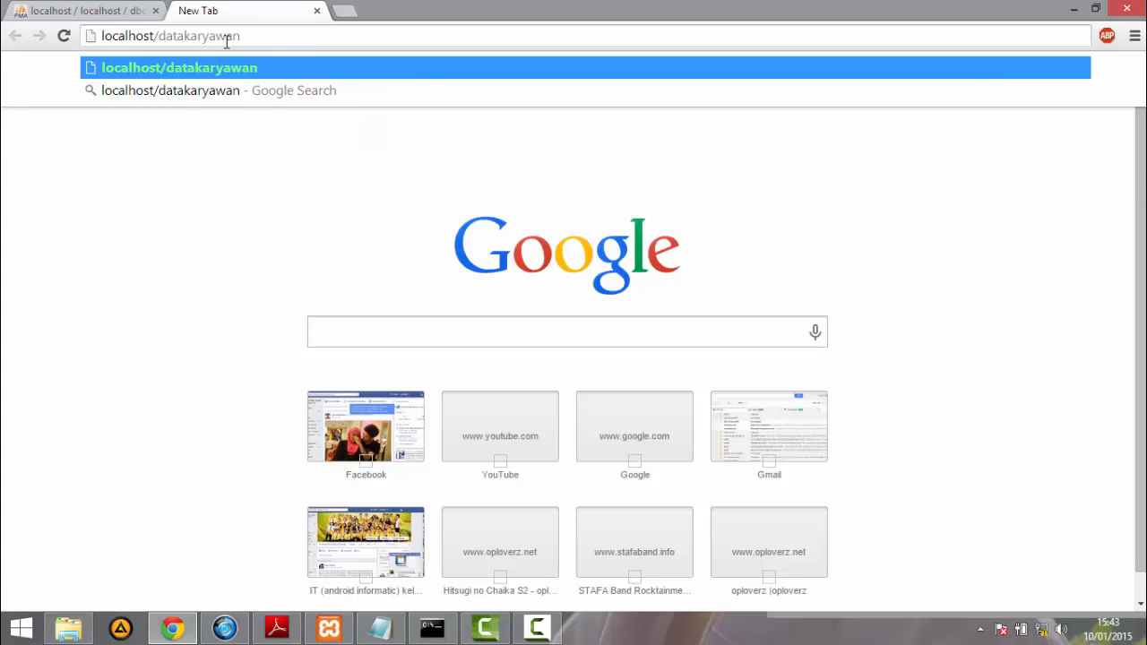
text(/)
key(Return)
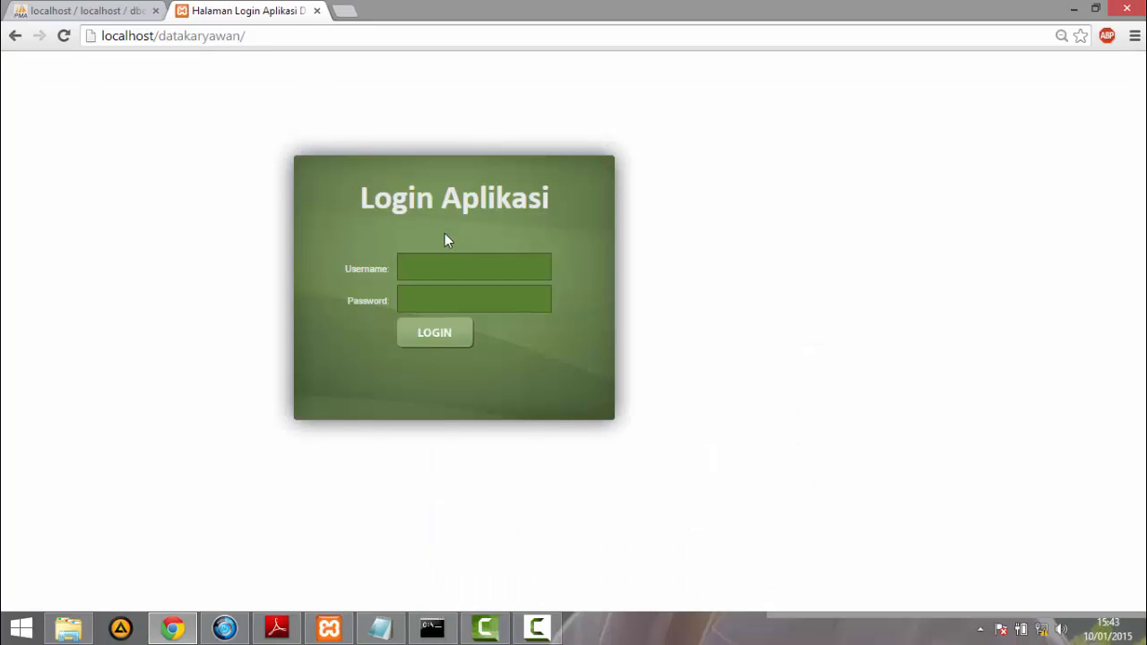
- Log in to datakaryawan as admin with the account password, save the login in the browser and open Kelola Data Karyawan
click(429, 266)
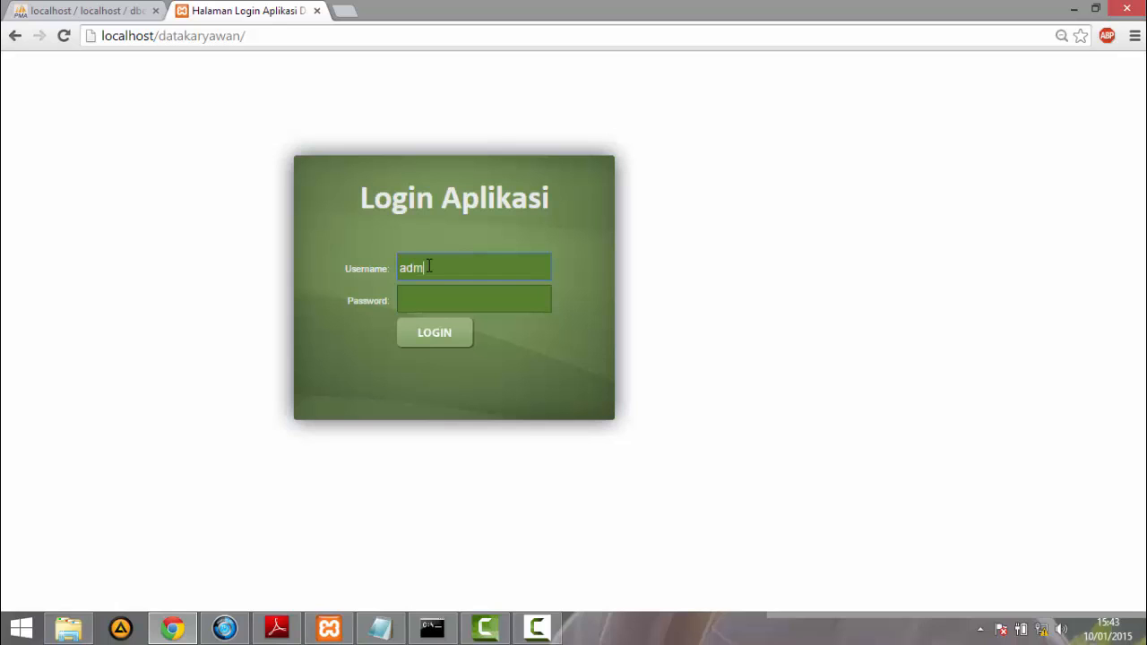
key(Tab)
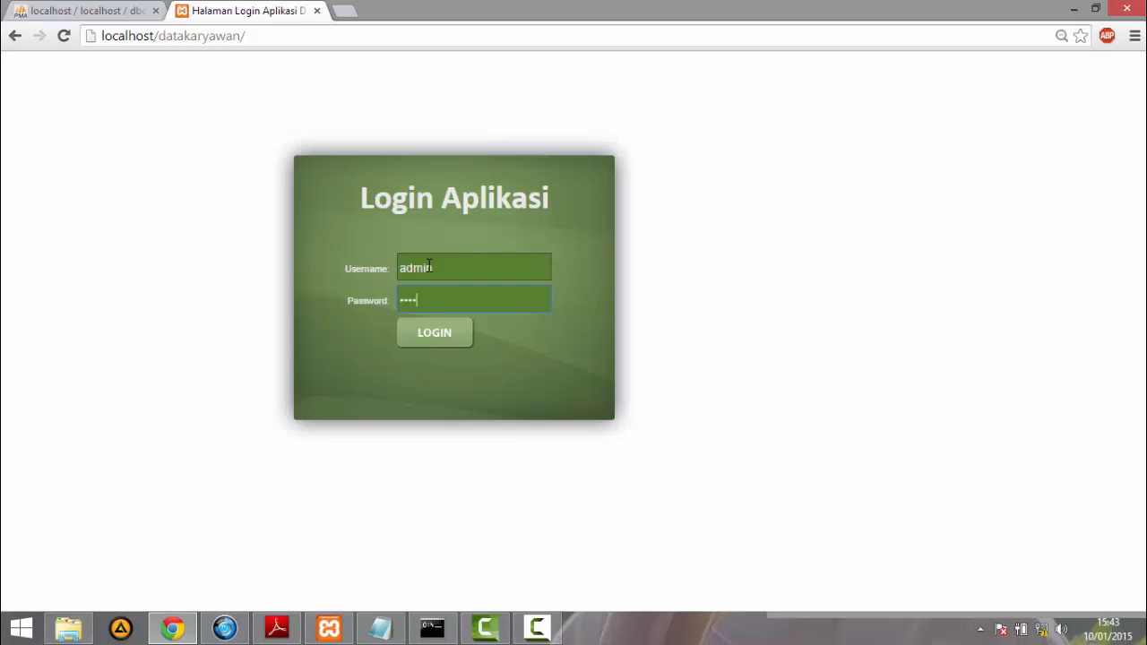
click(446, 333)
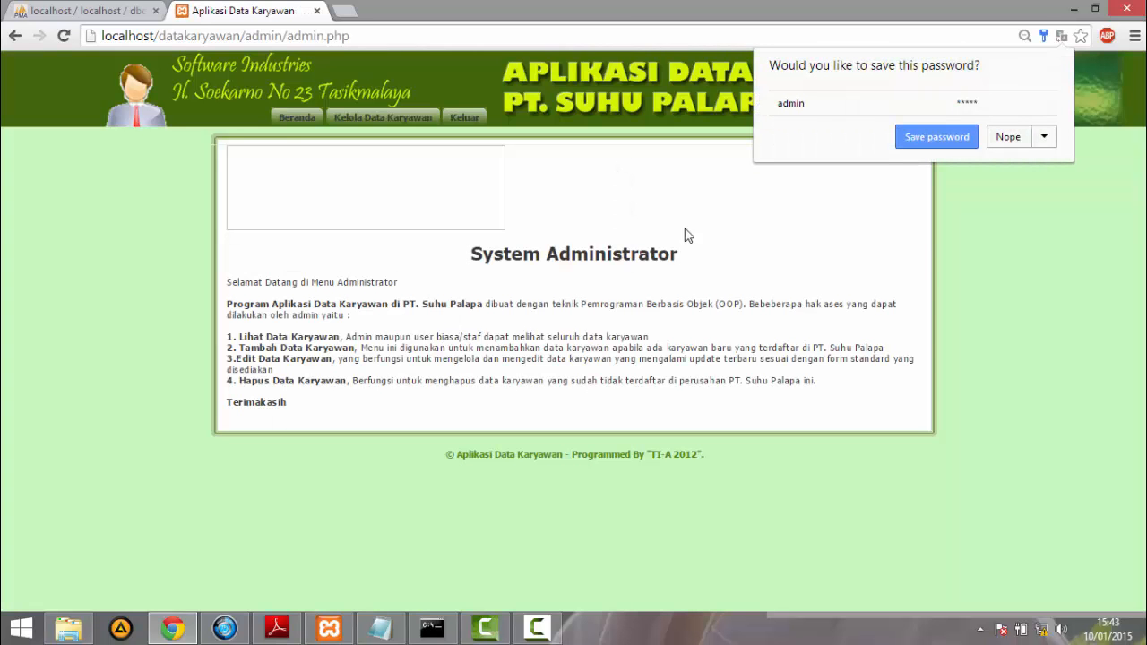
click(961, 140)
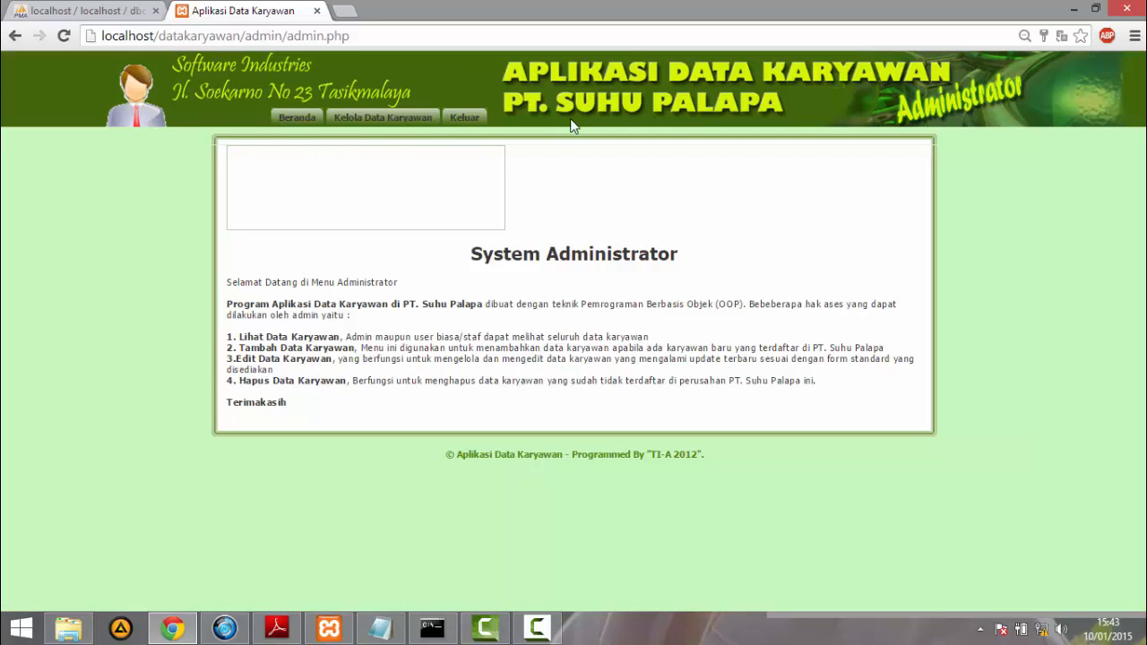
click(381, 118)
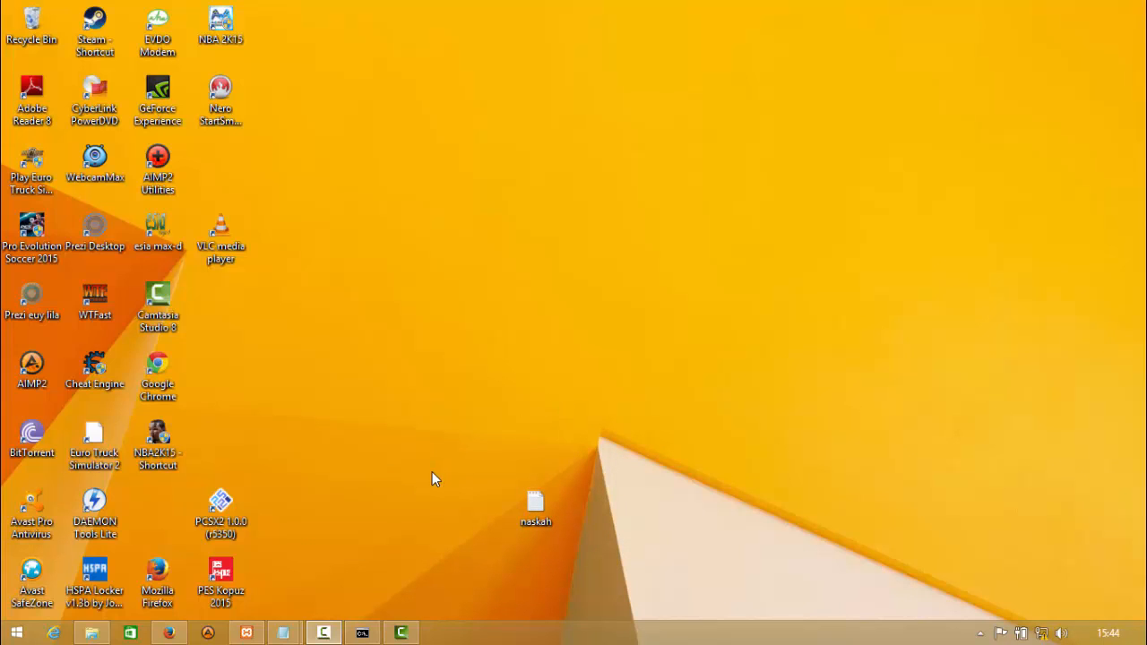
- List all databases in the slave's MySQL console and look for dboopdk in the list
mouse_move(363, 633)
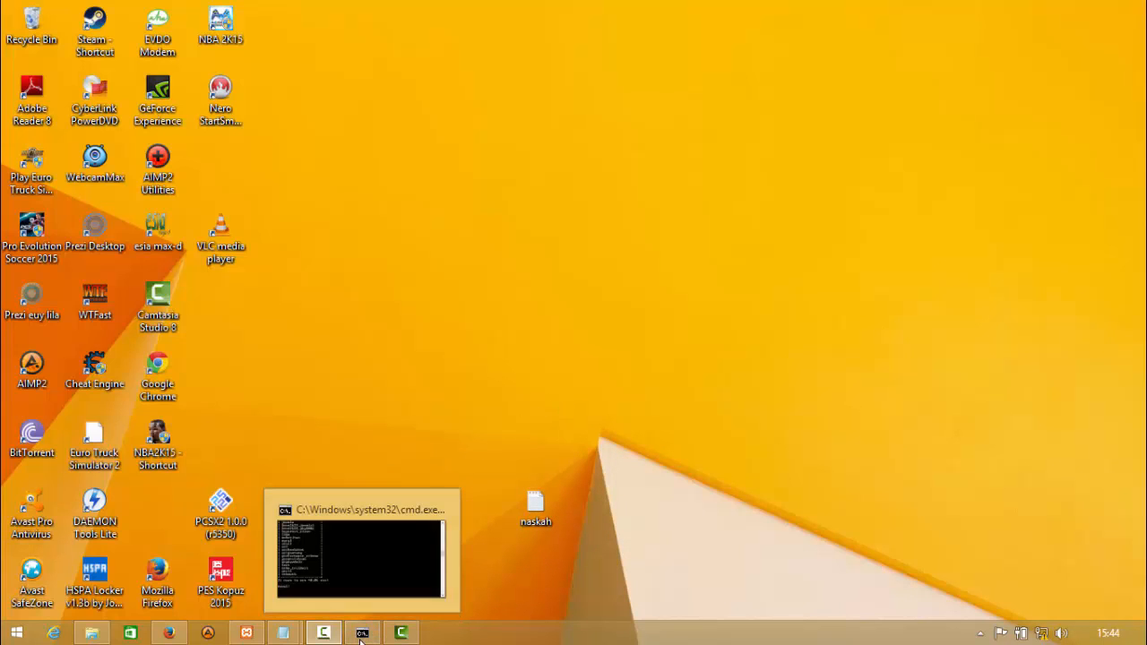
click(360, 579)
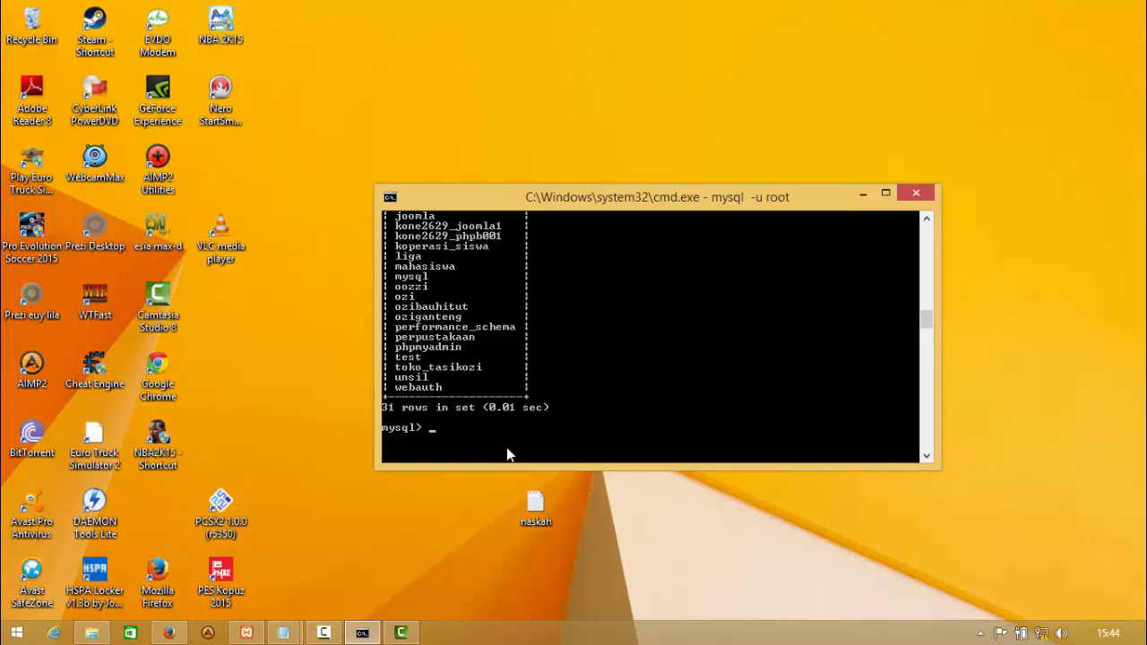
text(show databases;)
key(Return)
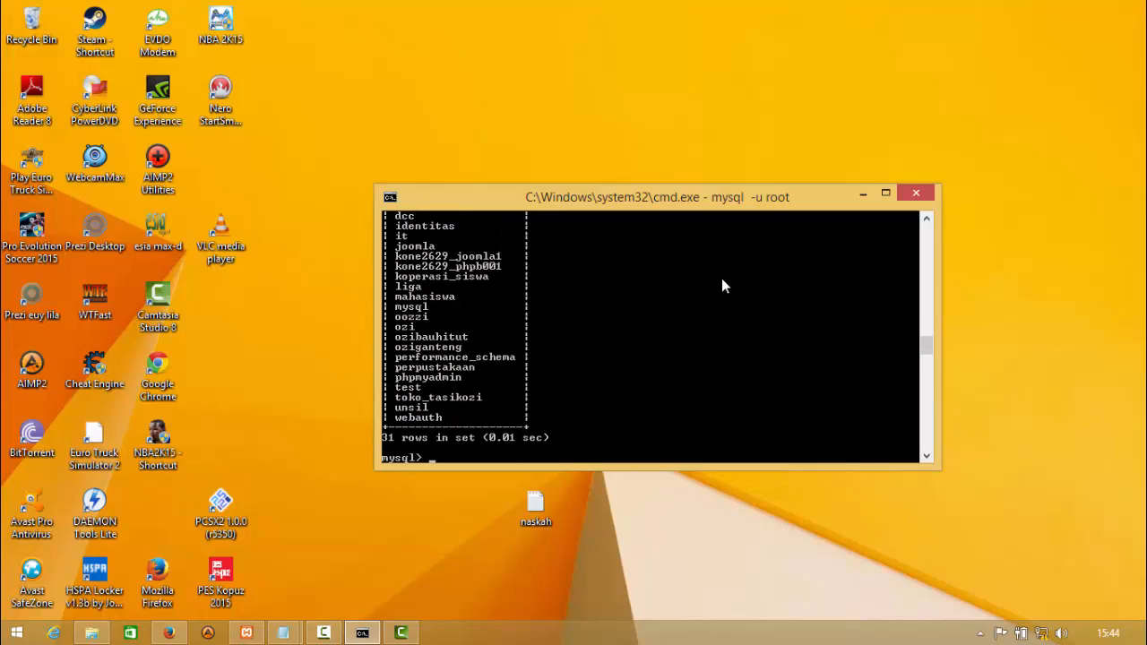
click(928, 217)
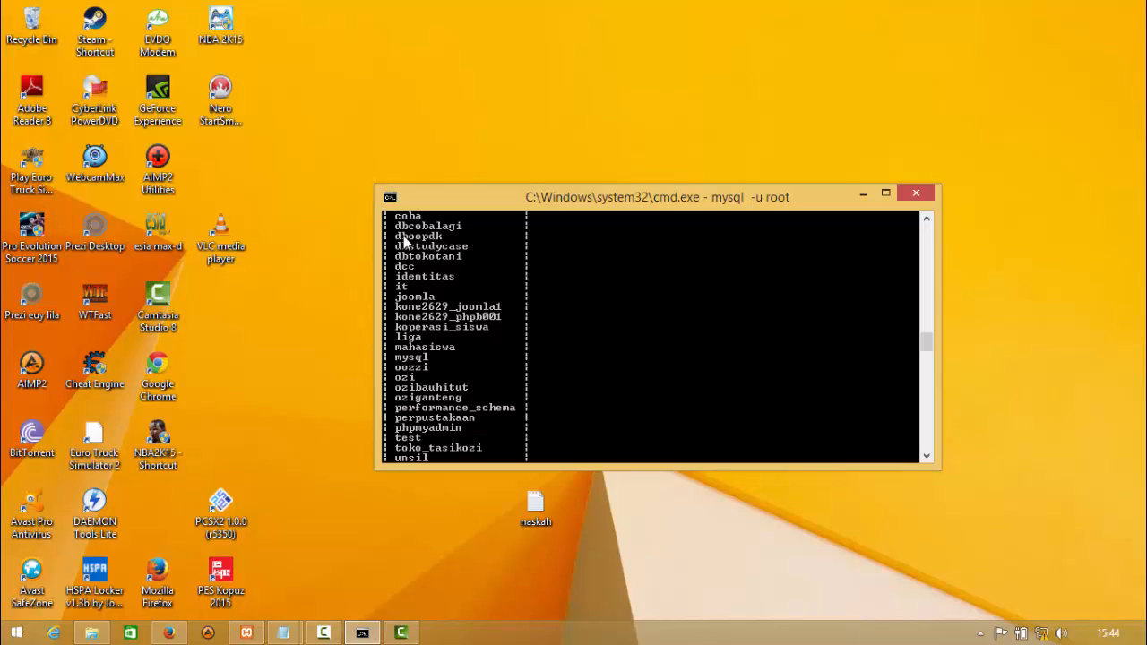
drag(926, 337, 924, 354)
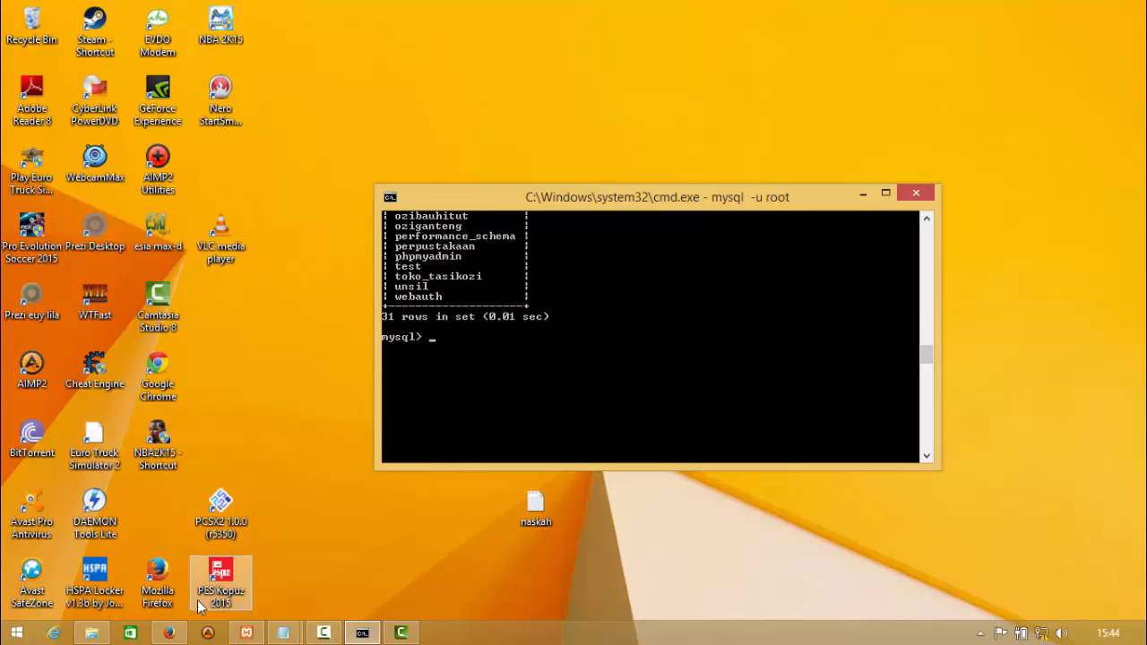
- Switch to phpMyAdmin in Firefox on the slave, reload the database list and open dboopdk
click(169, 633)
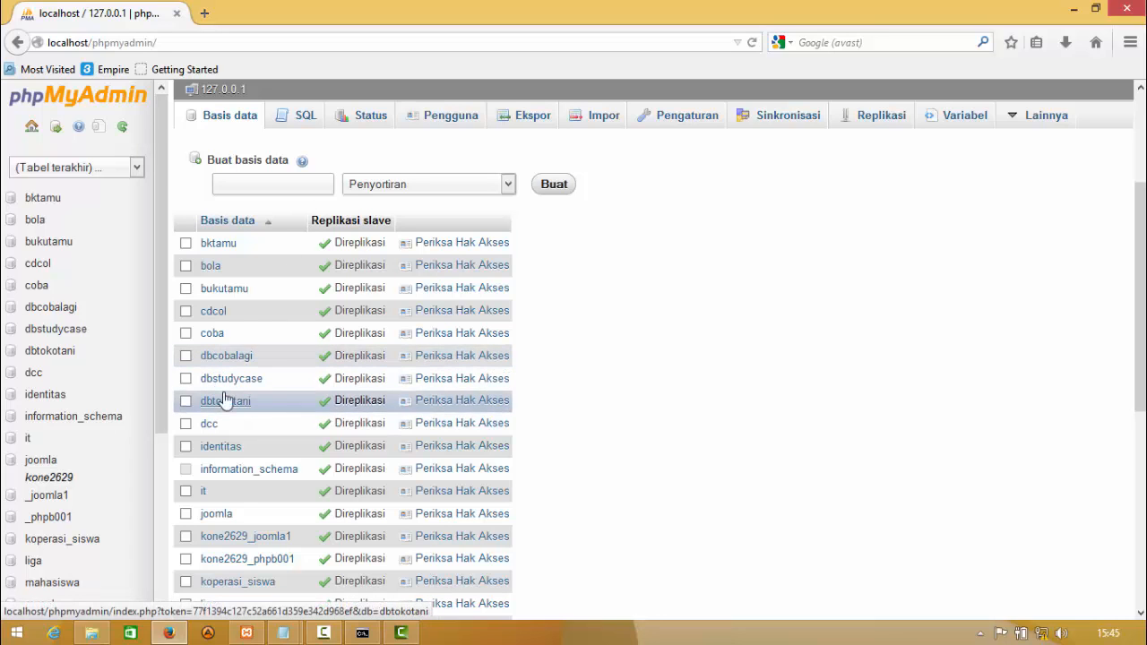
click(238, 126)
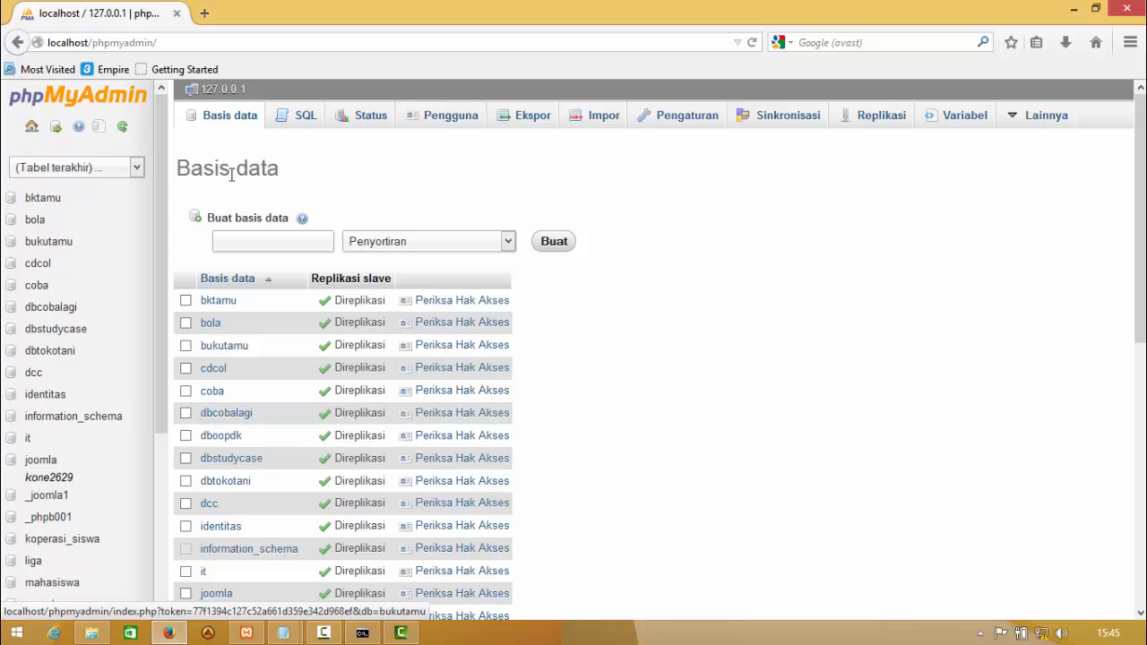
click(208, 447)
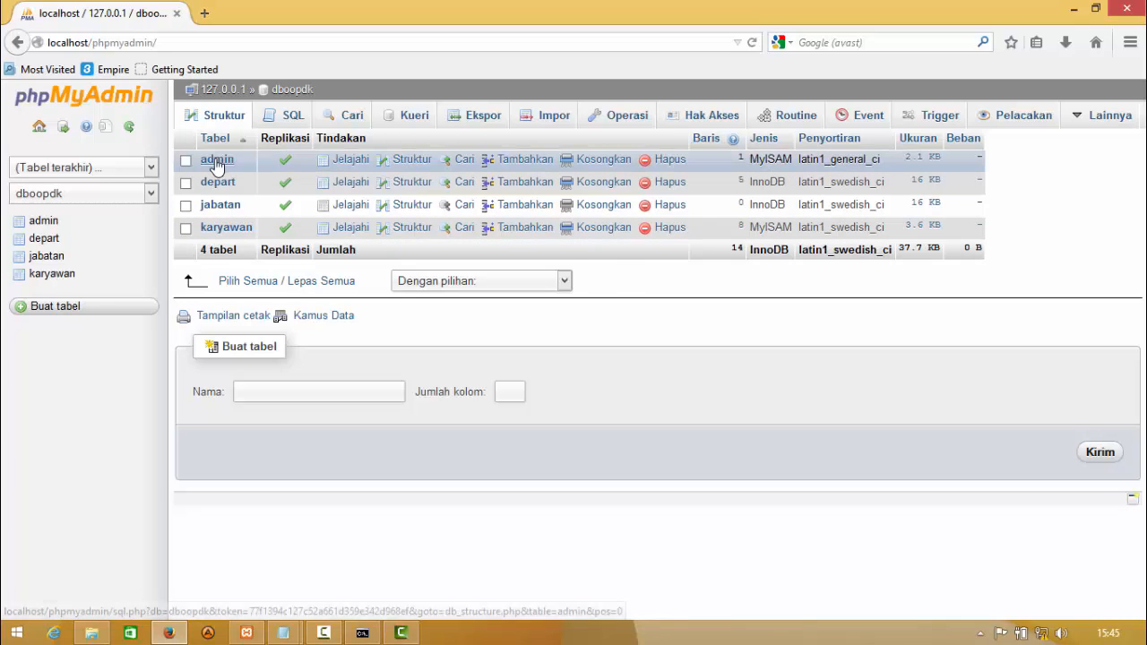
- Open localhost/datakaryawan/ in a new Firefox tab on the slave
click(204, 15)
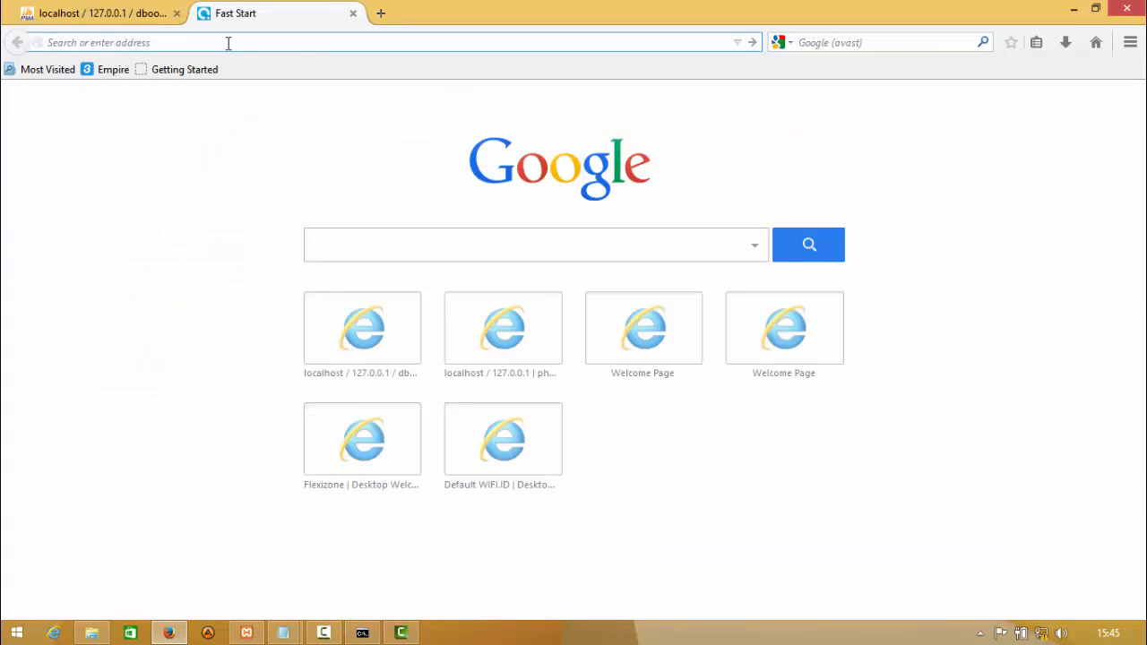
text(localhost/)
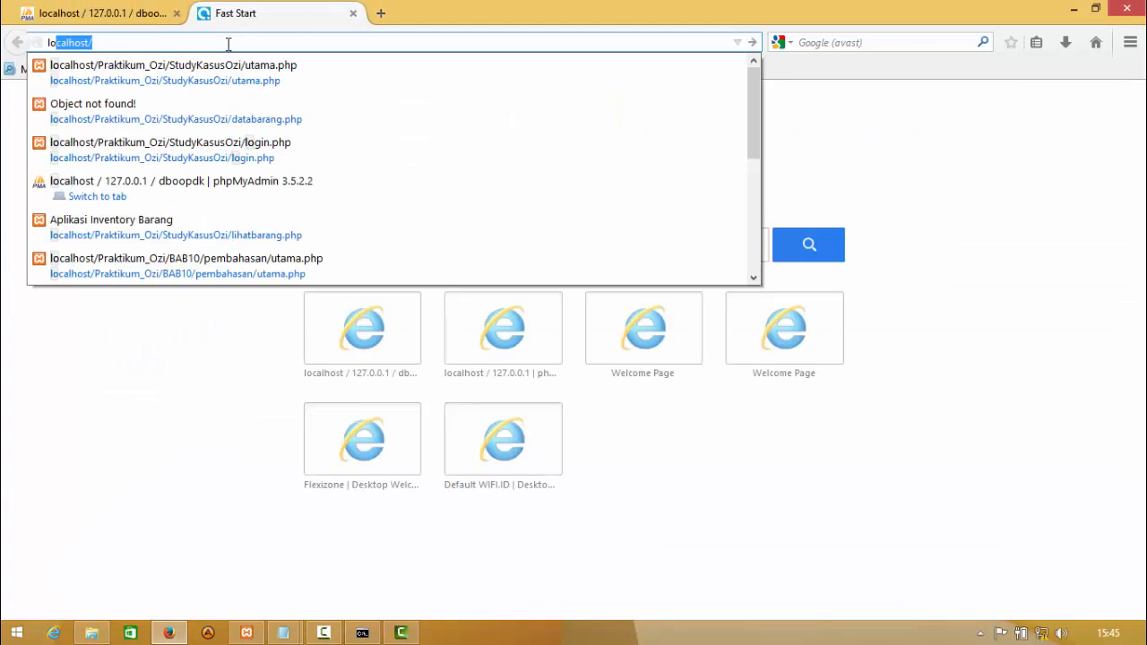
key(Right)
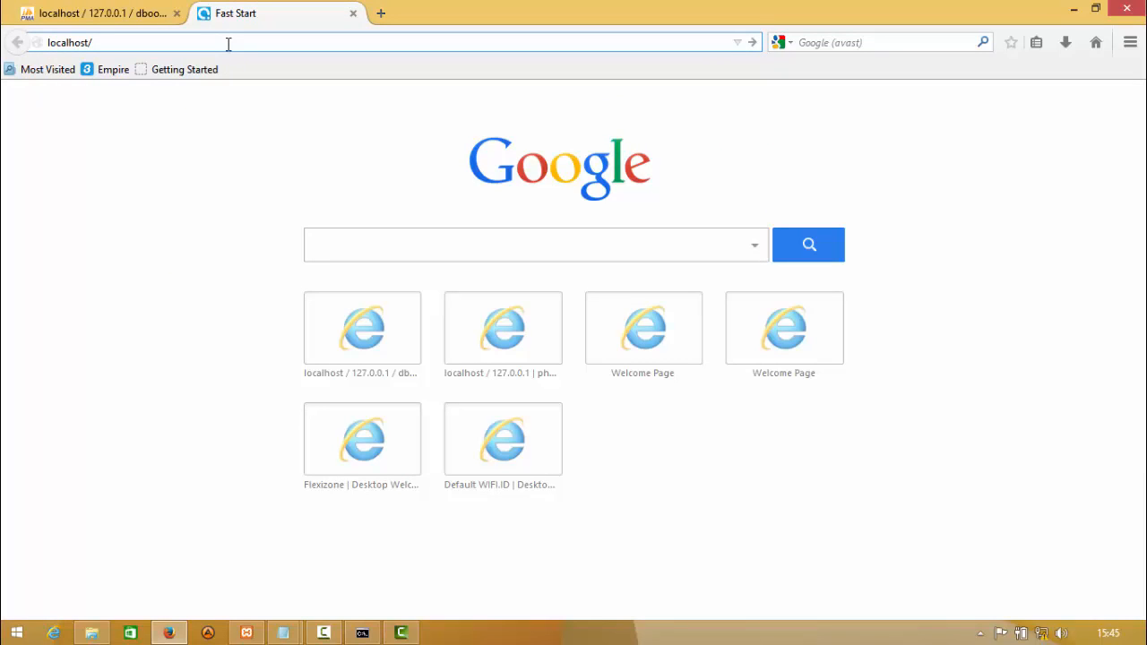
text(datakaryawan/)
key(Return)
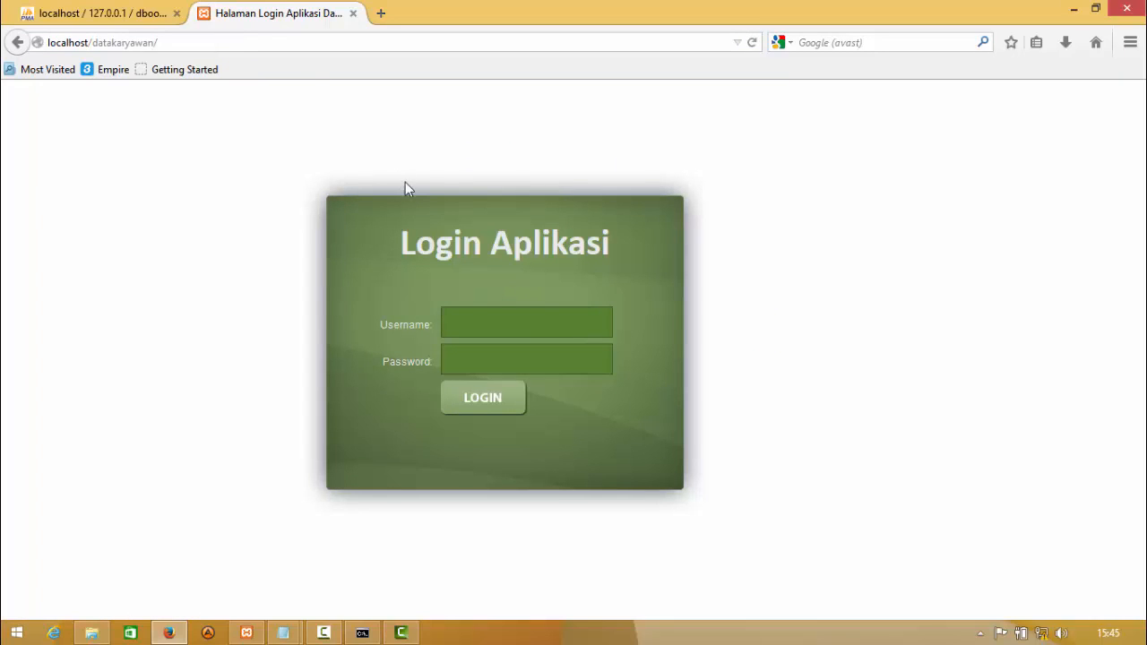
- Log in on the slave as admin with the account password, without remembering it, and open Kelola Data Karyawan
click(475, 322)
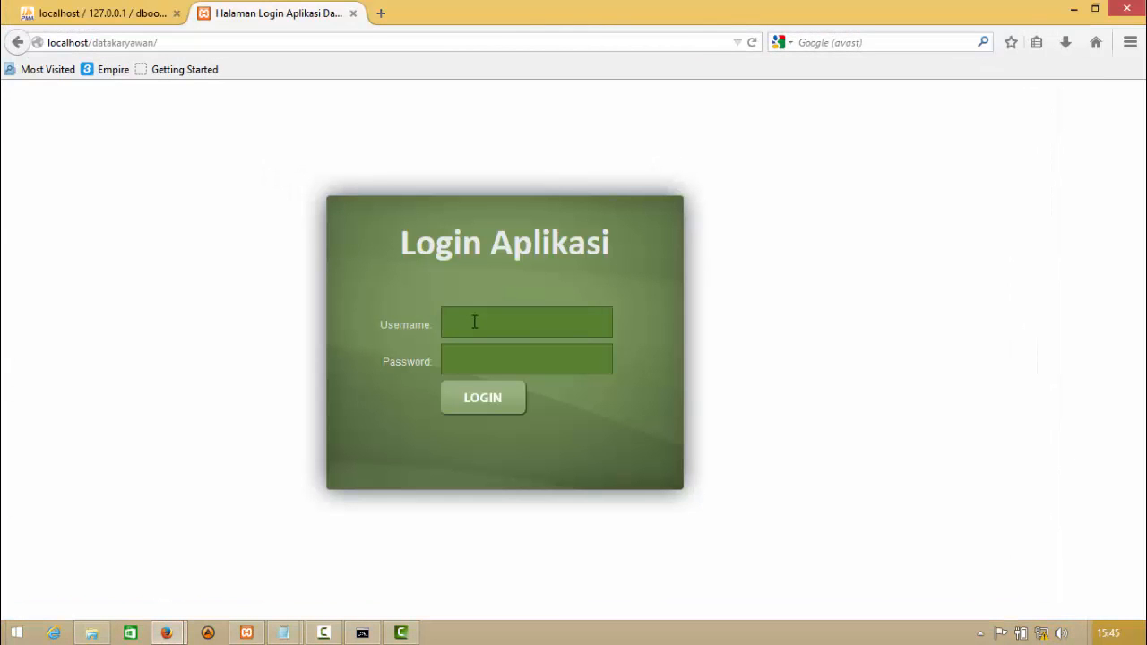
text(adm)
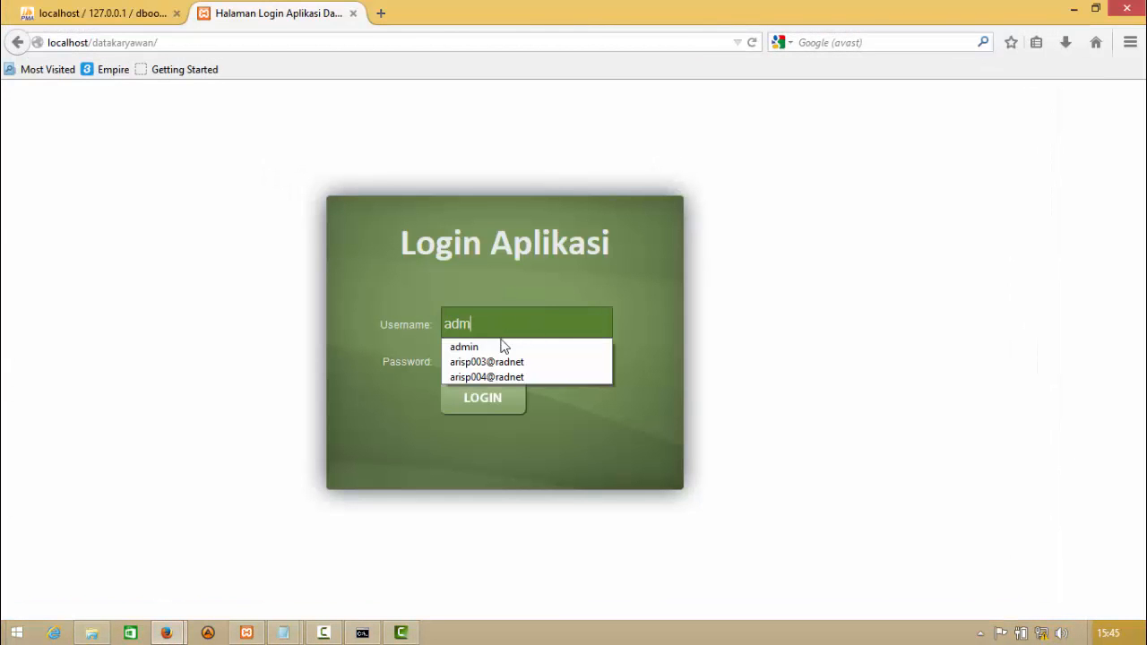
text(in)
click(493, 359)
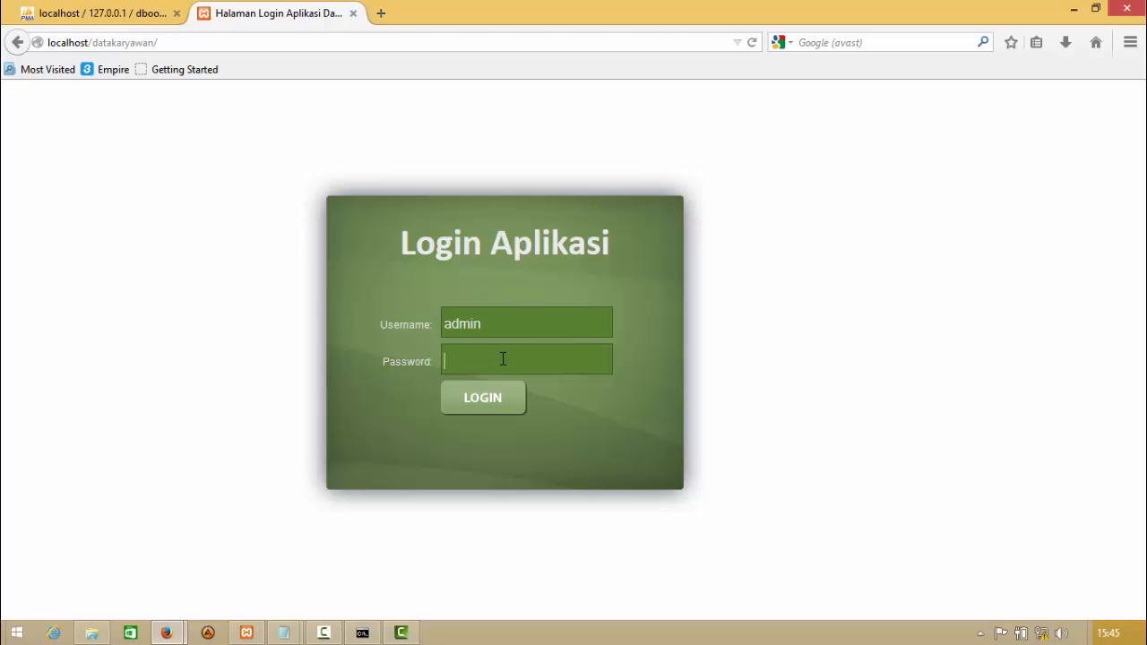
text(•••••)
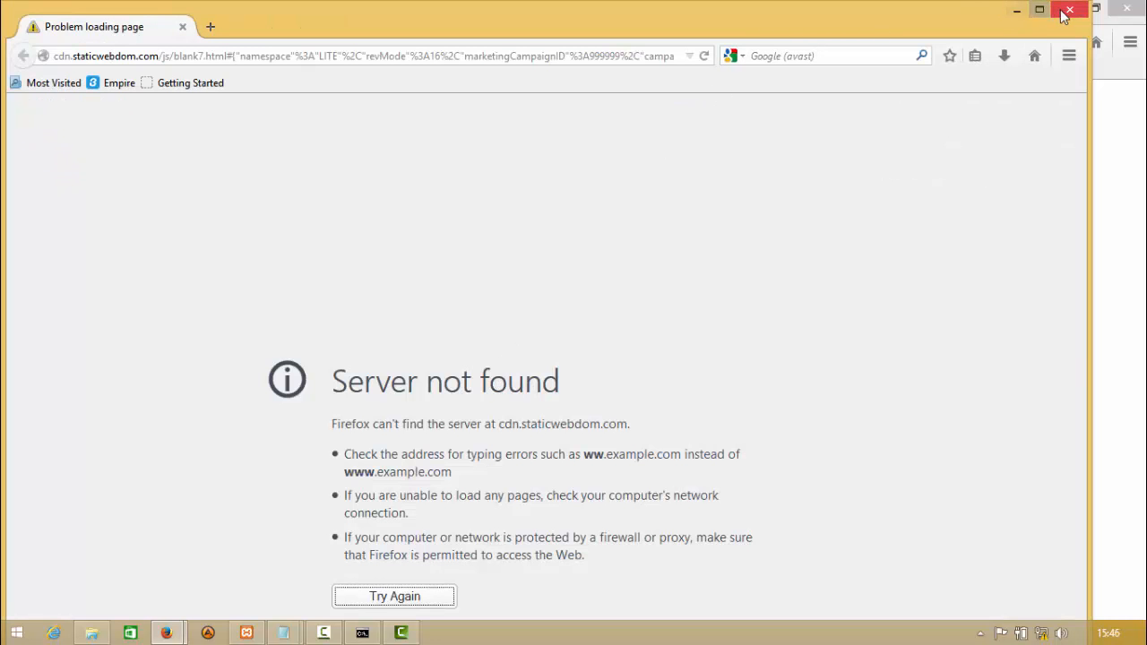
click(1069, 9)
click(495, 401)
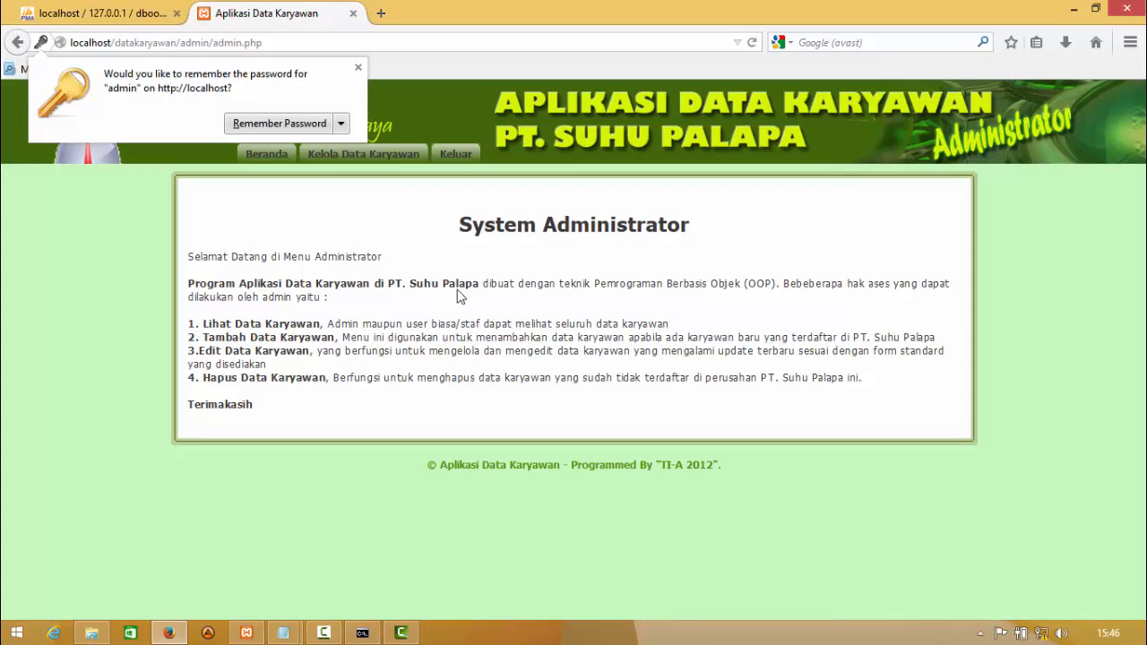
click(357, 67)
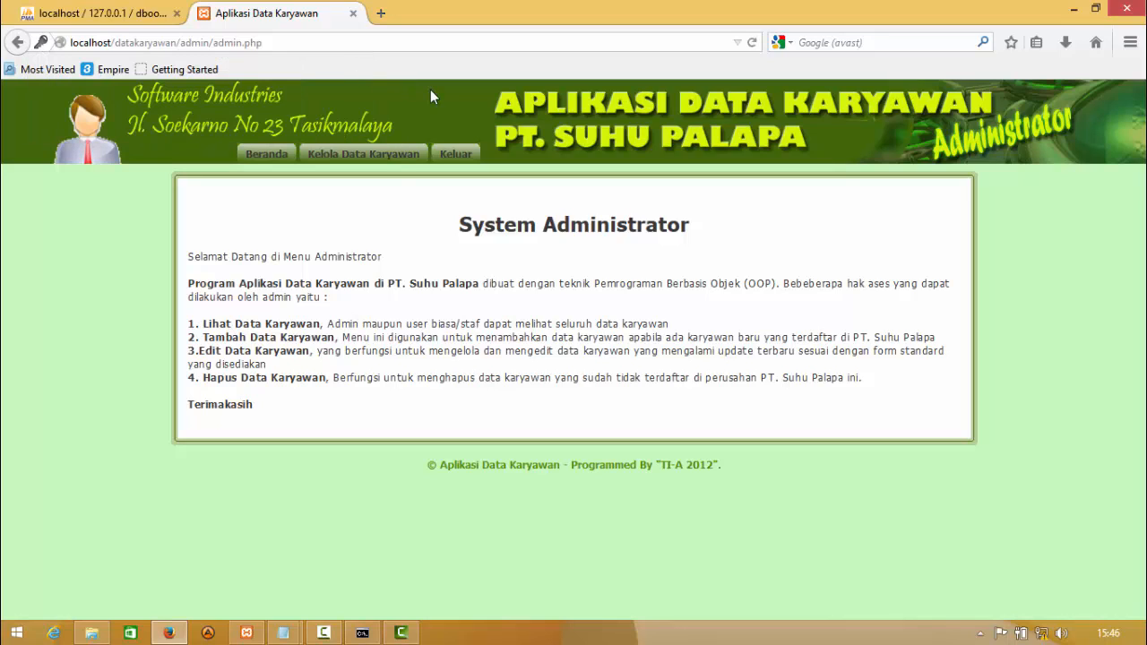
click(376, 159)
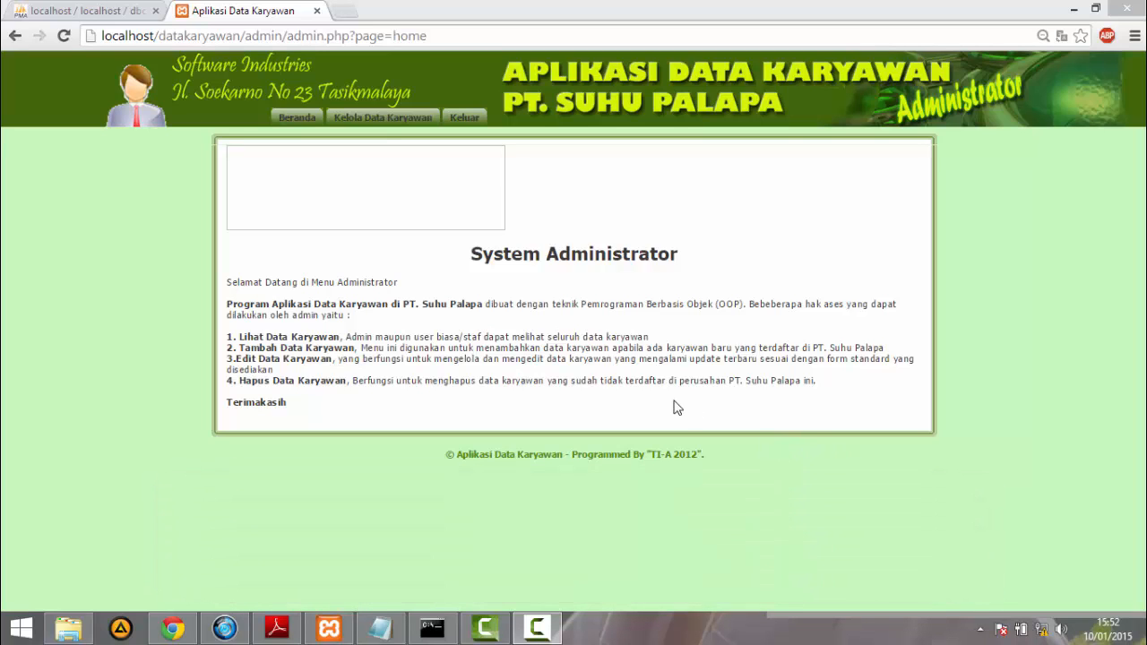
- Start a new employee record in Kelola Data Karyawan on the master and enter the employee's full name
click(399, 122)
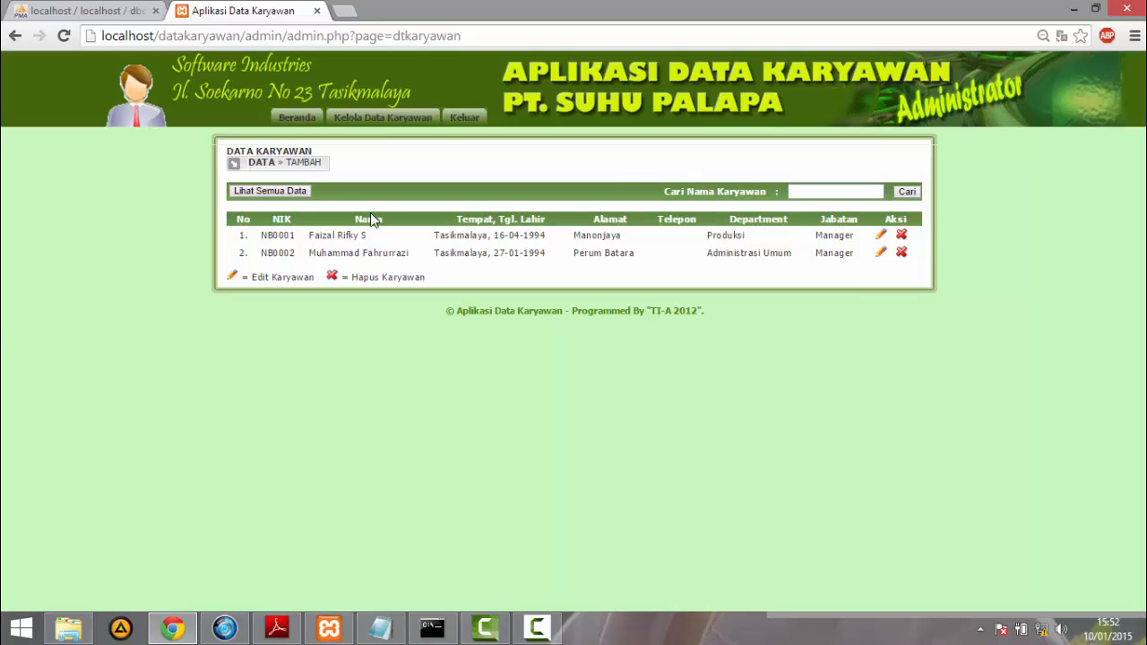
click(314, 170)
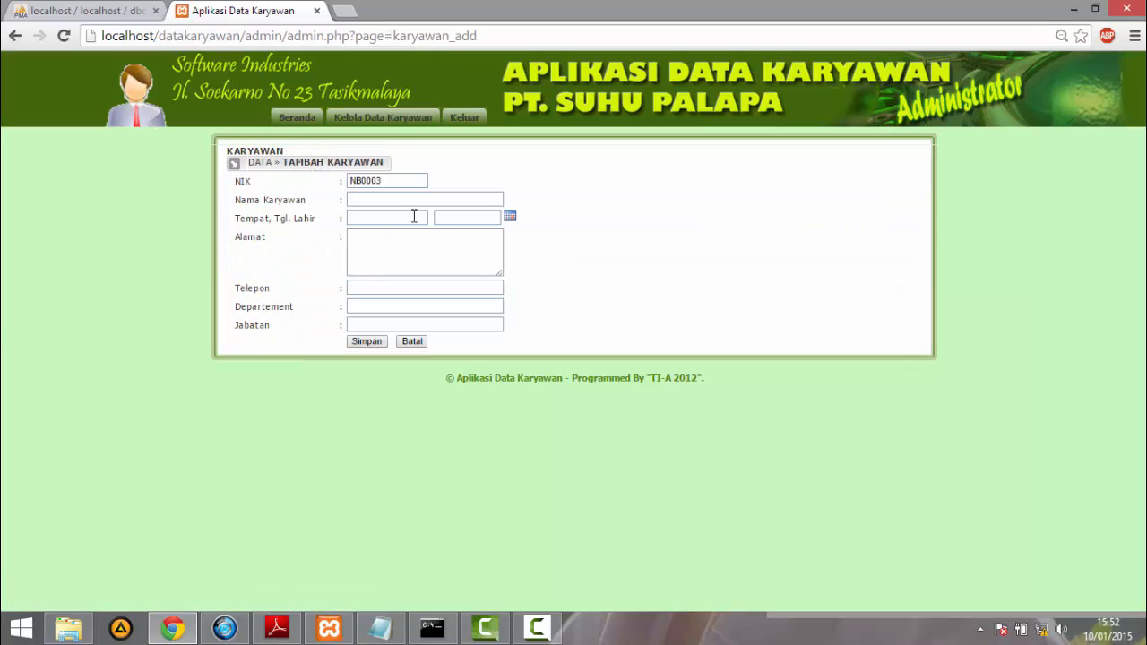
click(405, 199)
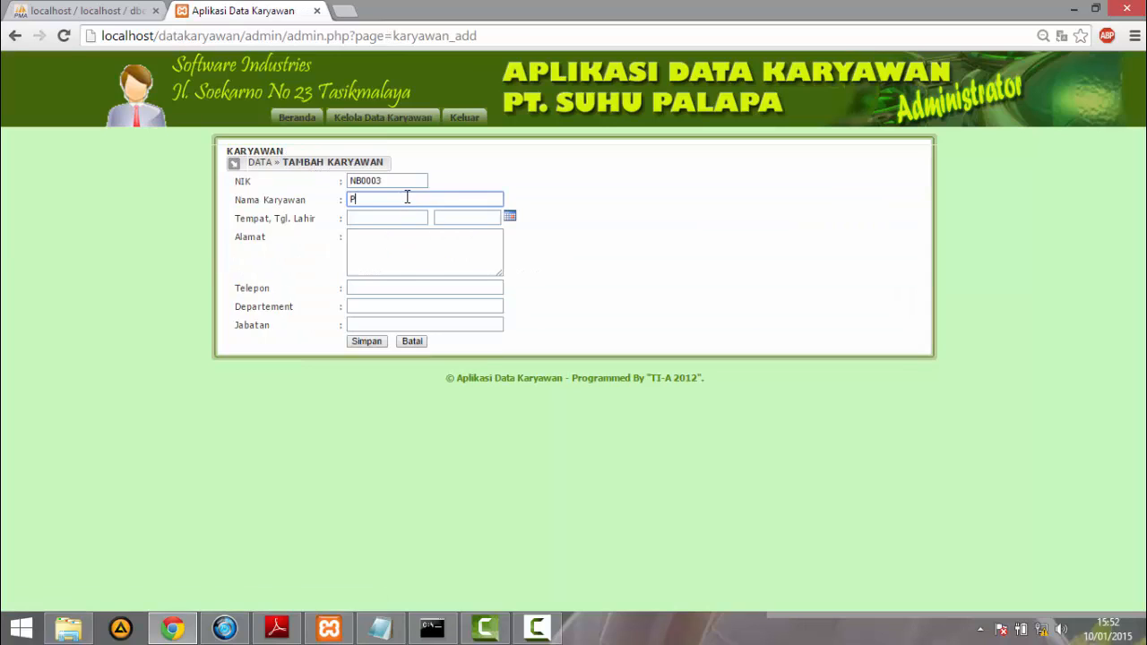
- Enter Ciamis as the employee's birthplace and pick the date of birth from the calendar
click(395, 218)
text(C)
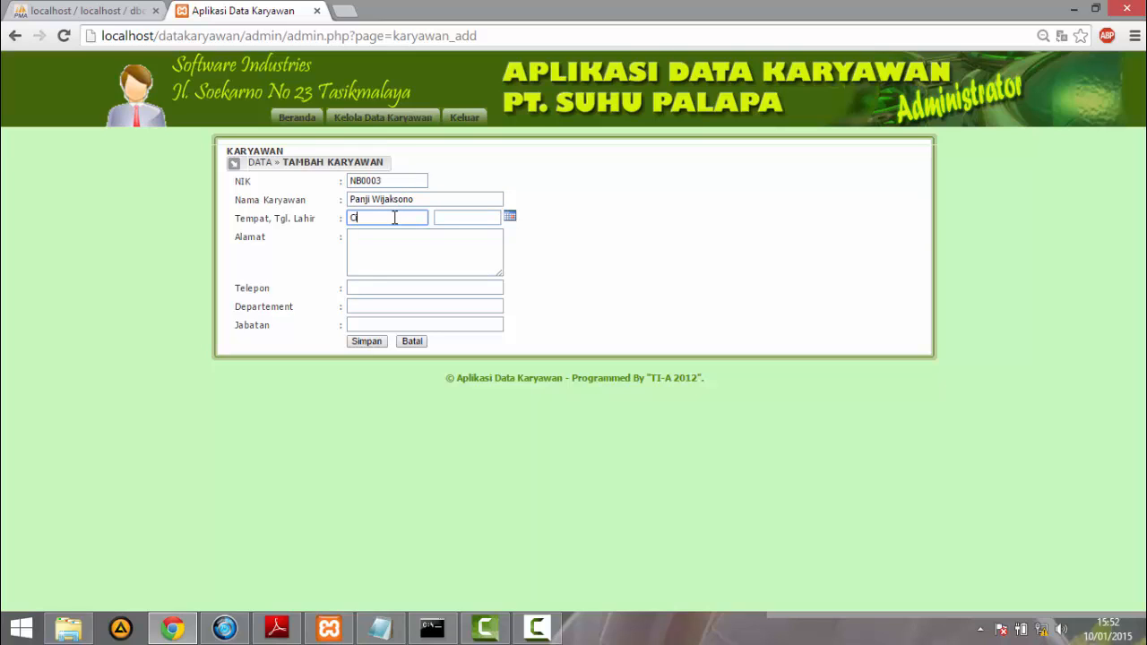
text(iamis)
click(509, 217)
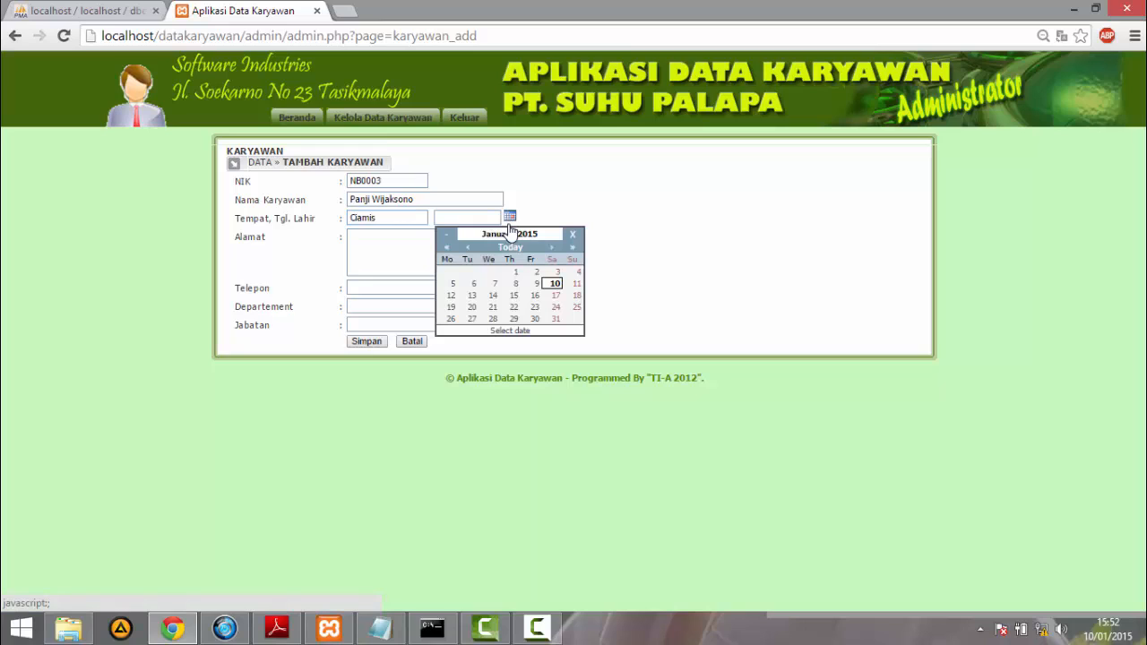
click(534, 296)
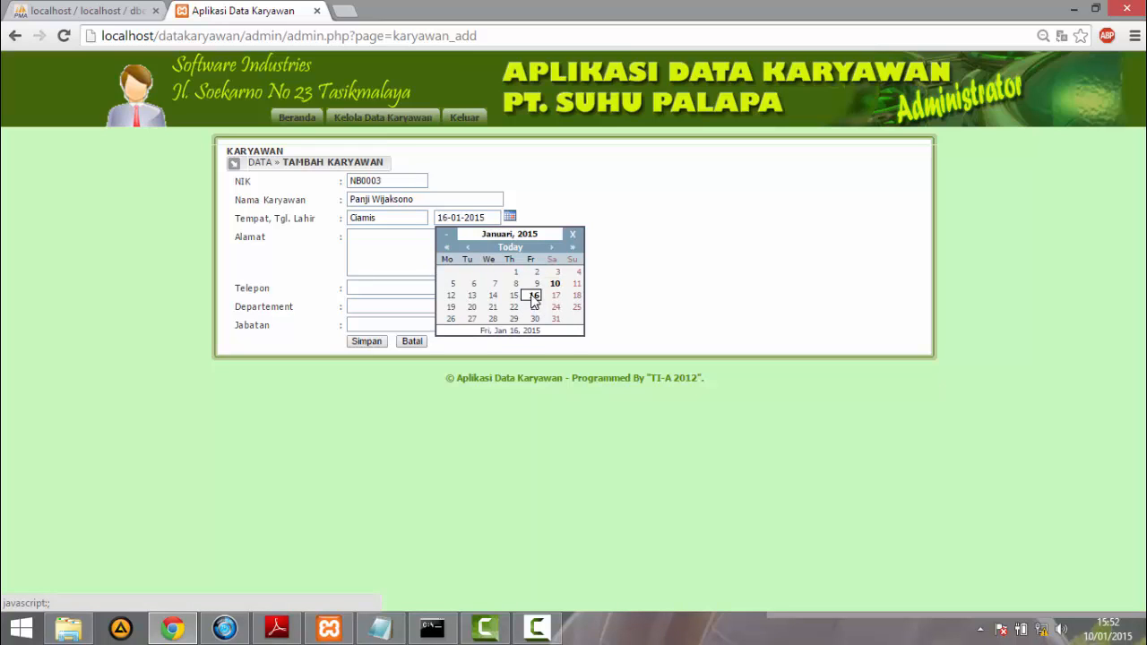
- Fill in the employee's address and telephone number in the new record
click(392, 259)
click(400, 250)
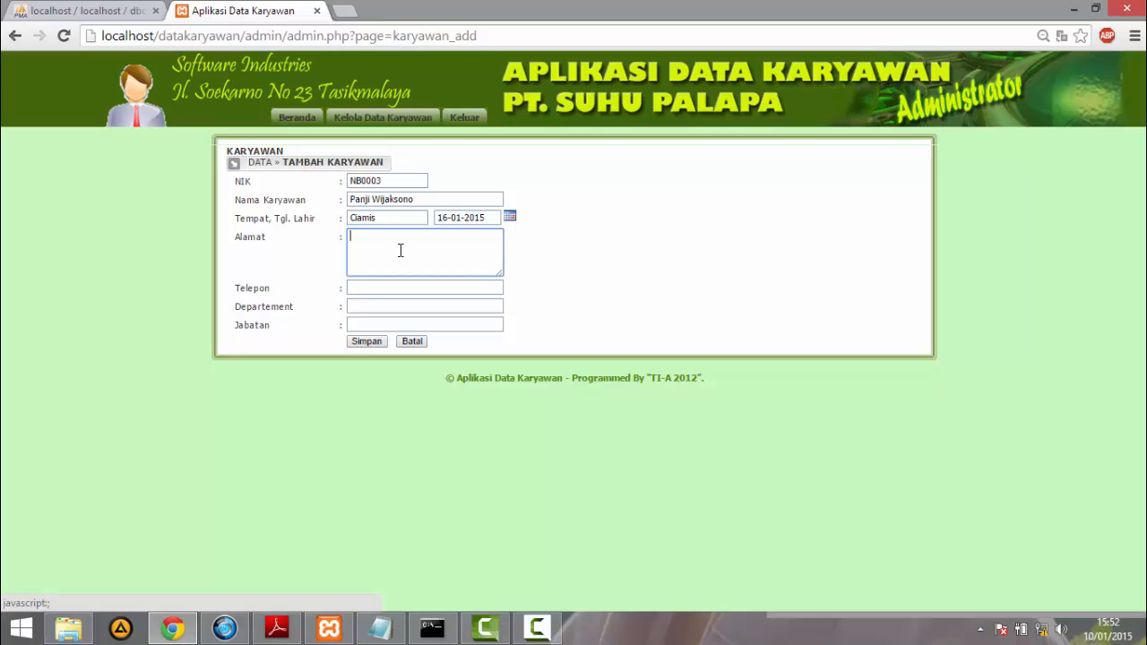
text(Ci)
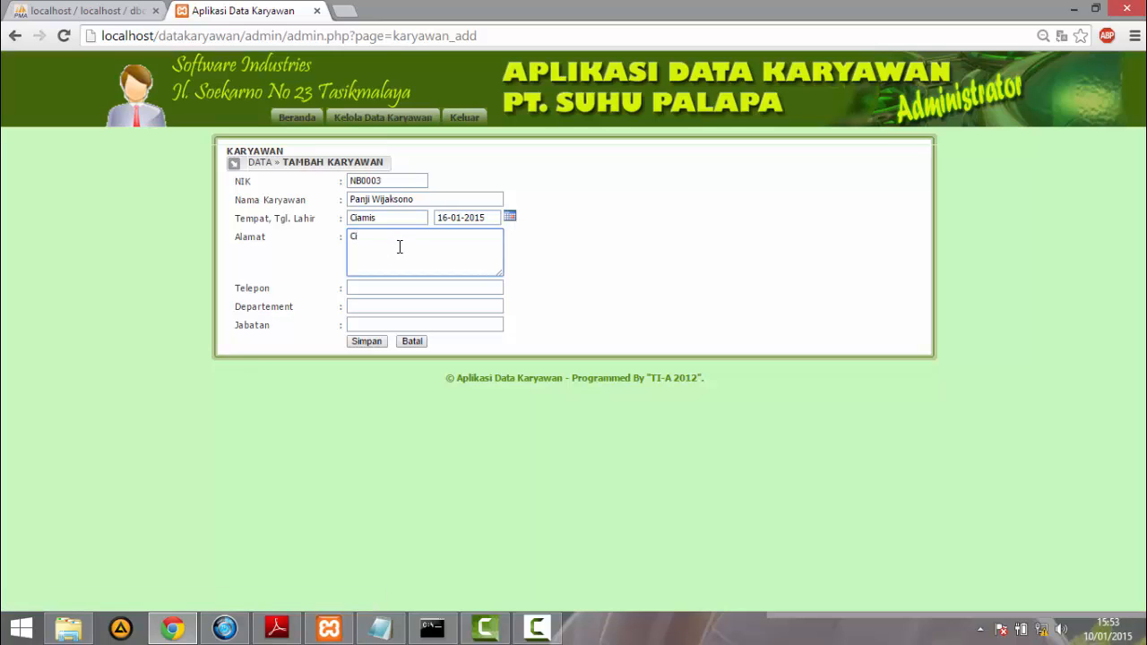
text(a)
text(ami)
click(389, 285)
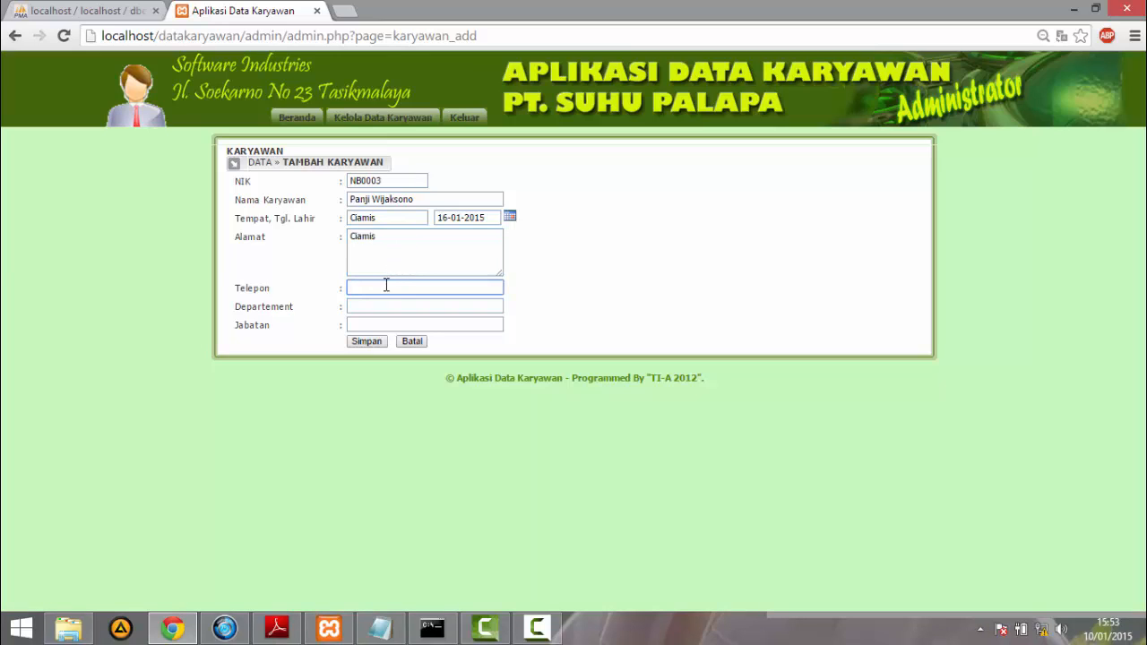
text(082xxxxx)
- Set the employee's department to eksternal and position to karyawan, and save the new record
click(373, 300)
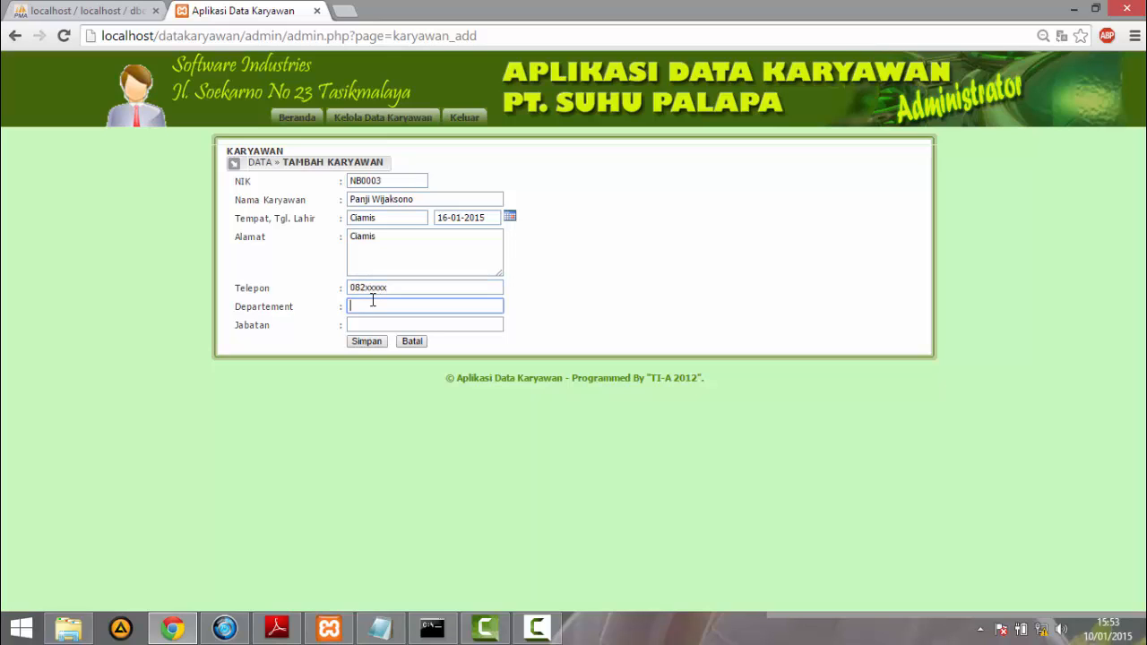
text(eksternal)
click(369, 324)
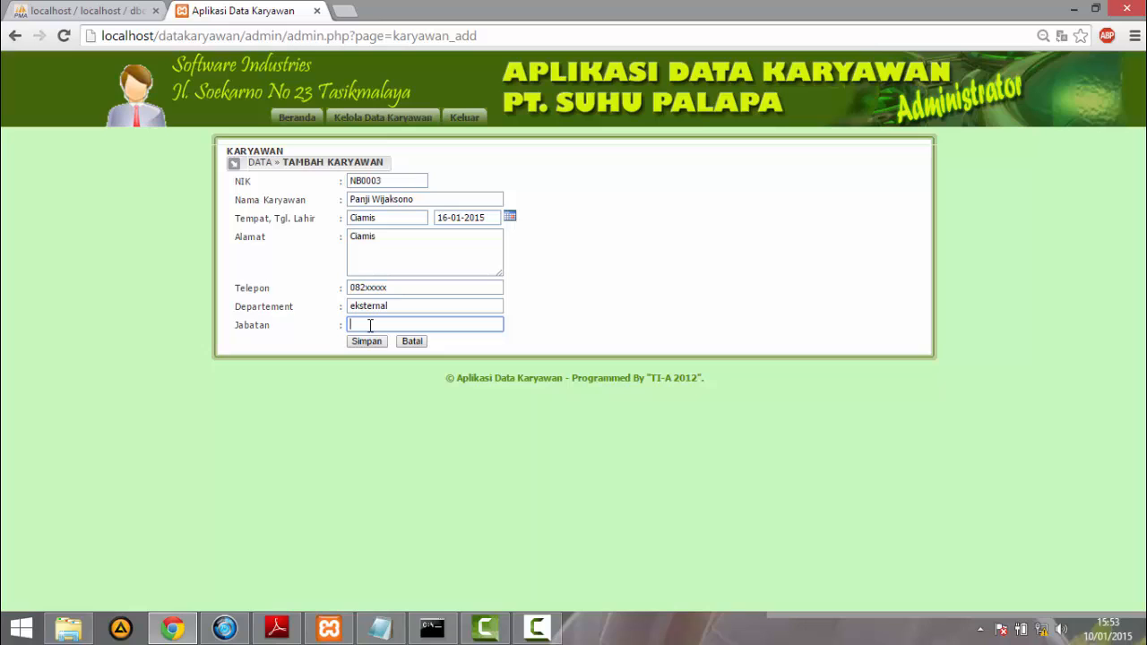
text(karyawab)
key(BackSpace)
text(n)
key(BackSpace)
text(n)
click(366, 341)
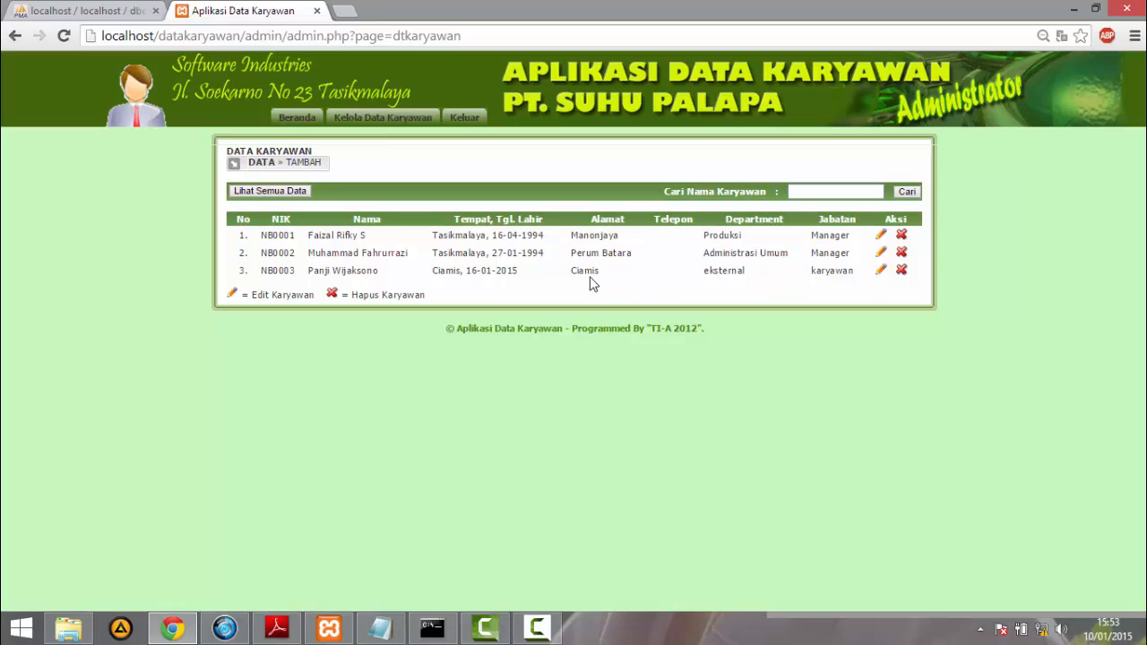
- Start another new employee record on the master and enter the employee's full name
click(296, 163)
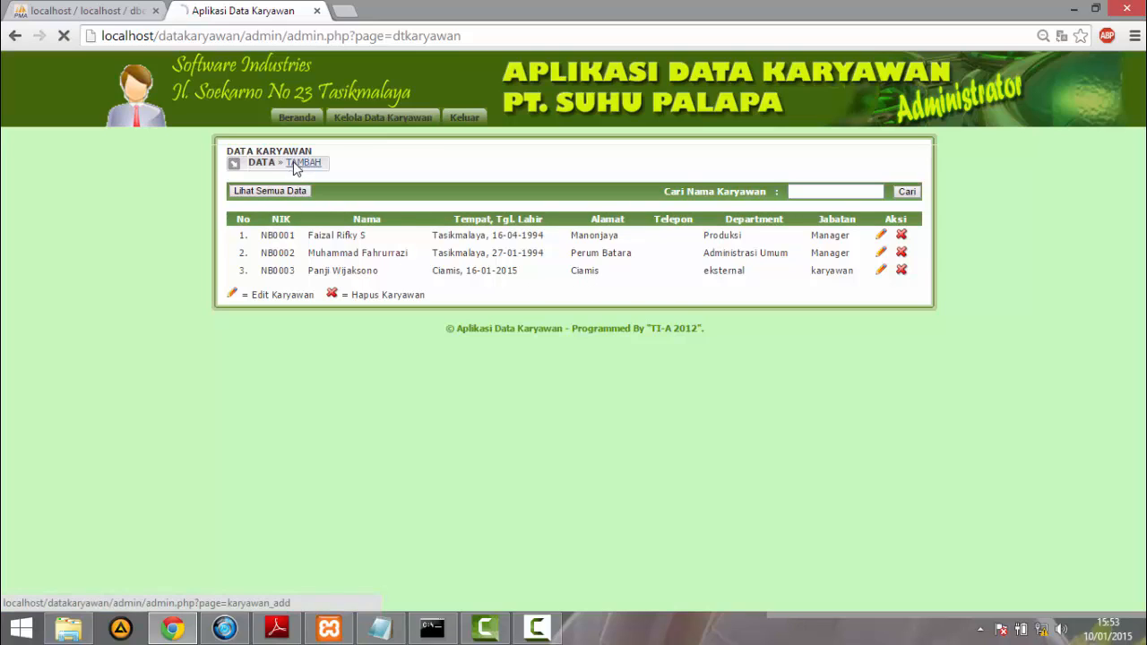
click(405, 201)
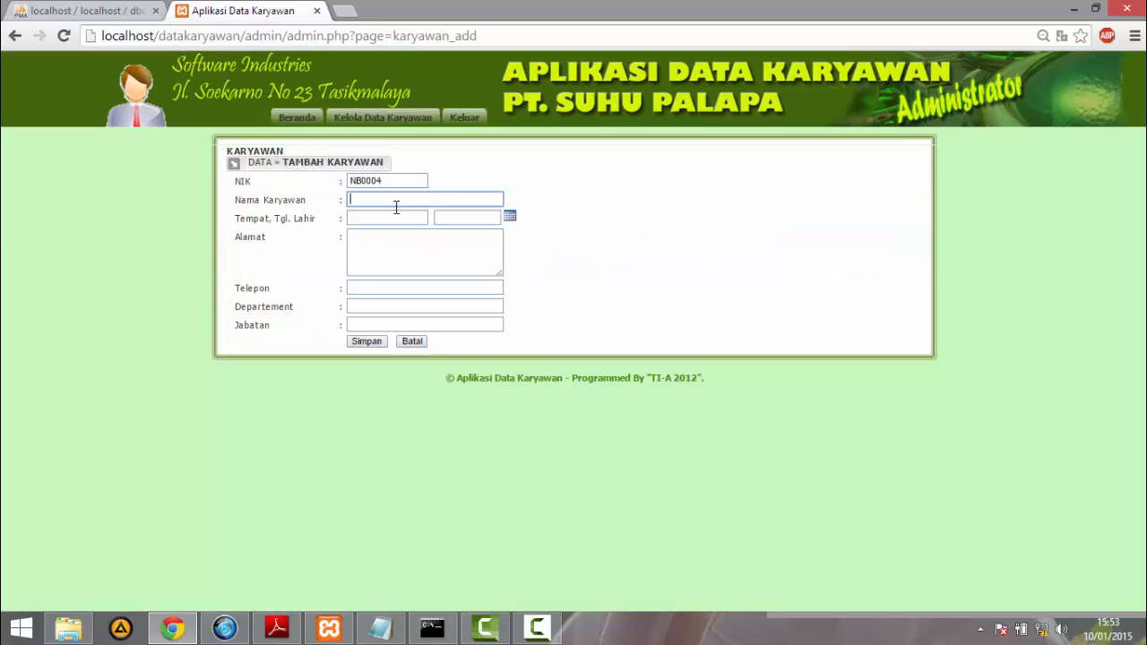
- Enter Banjar as the employee's birthplace and choose the date of birth from the calendar
click(389, 218)
text(Banjar)
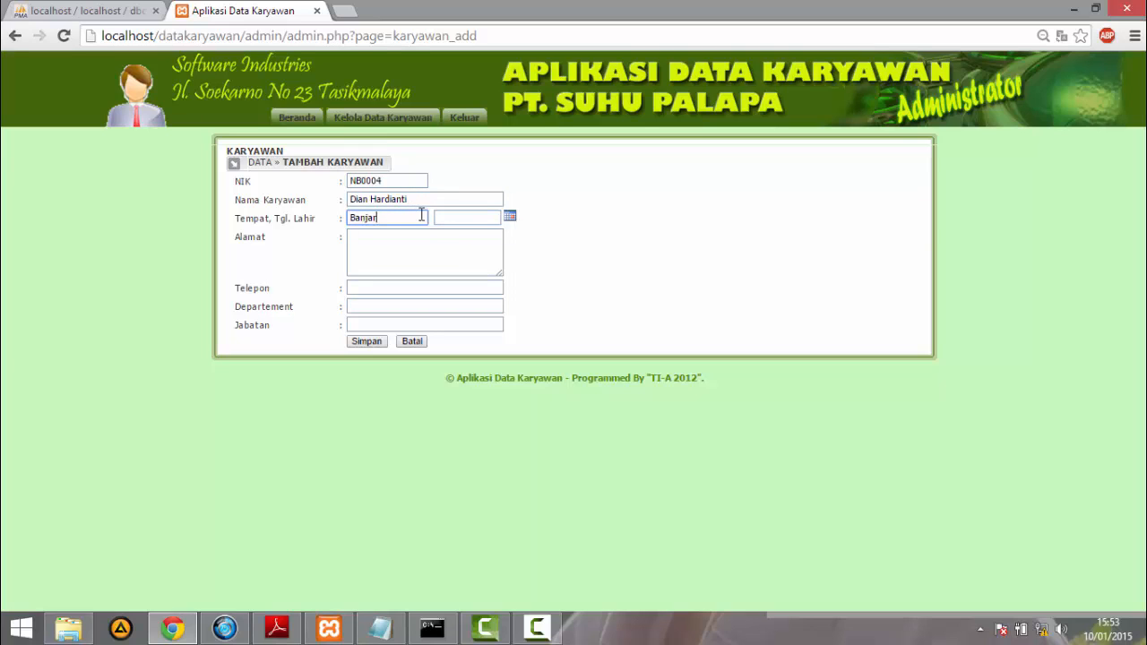
click(508, 217)
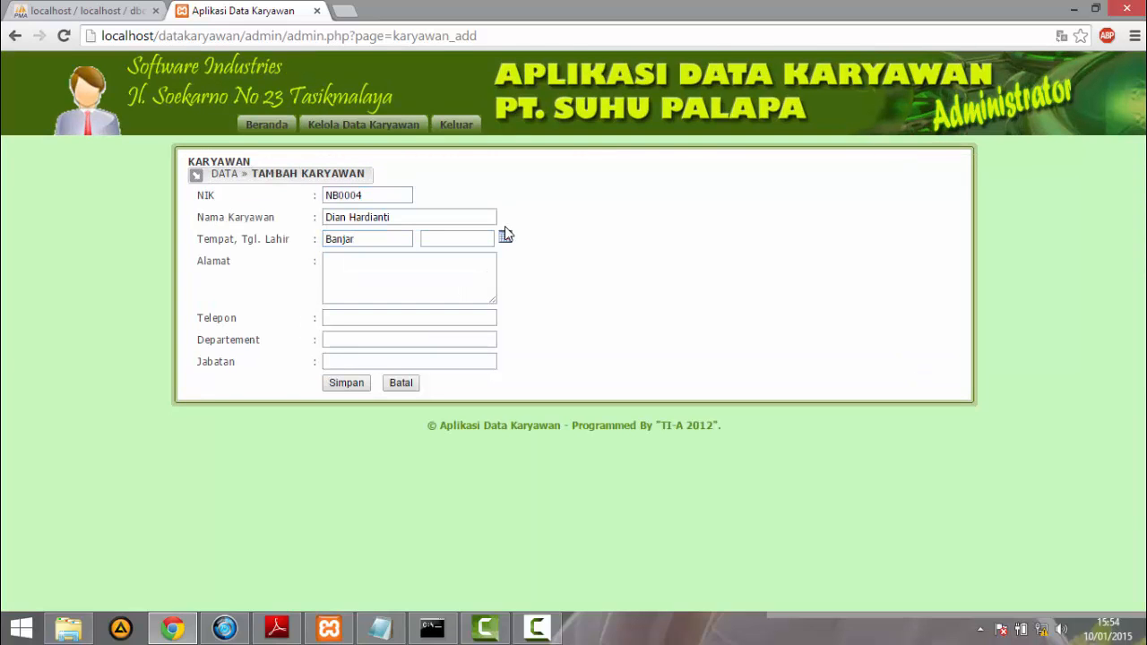
click(505, 237)
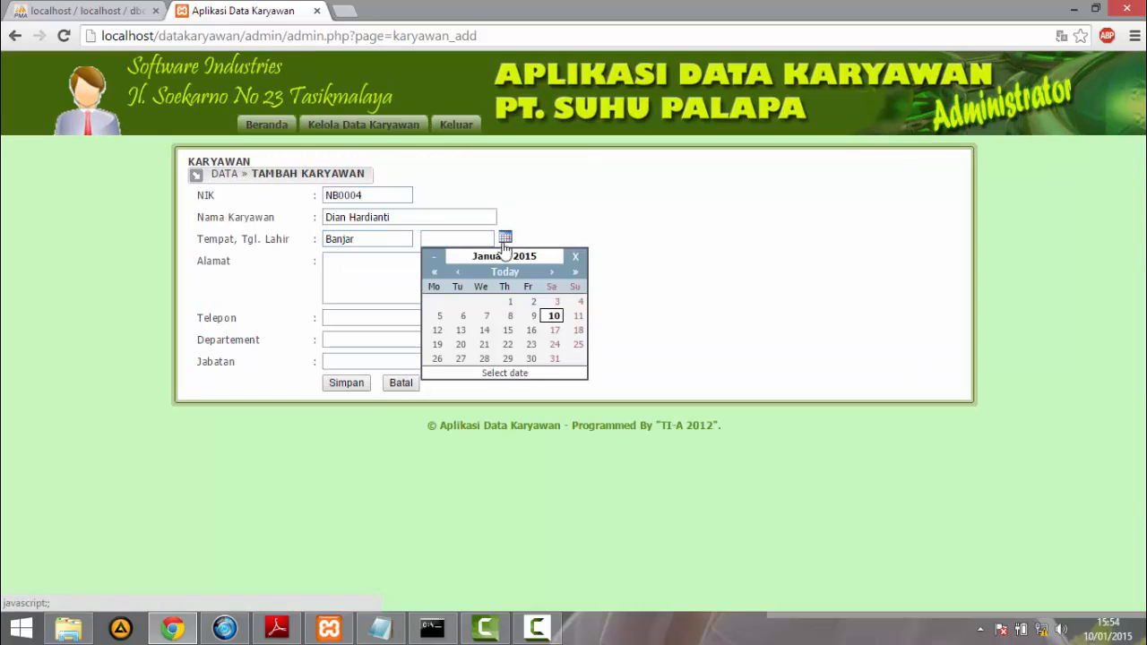
click(484, 330)
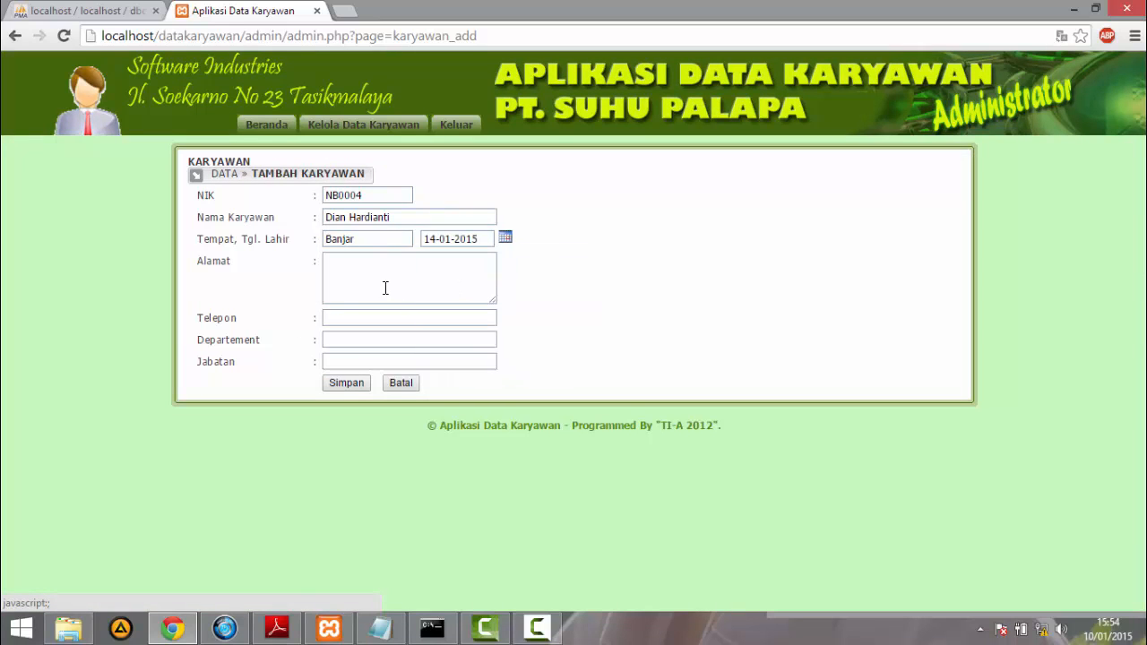
- Enter the address and telephone number of the second new employee
click(386, 288)
text(MN)
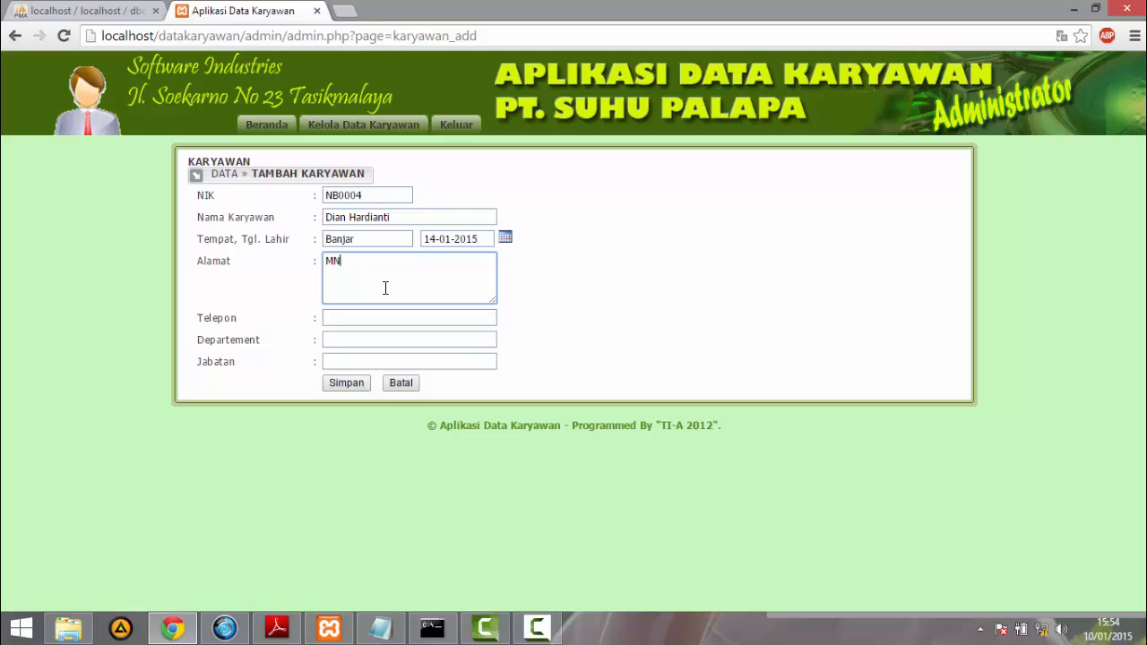
key(BackSpace)
text(anganti)
click(360, 320)
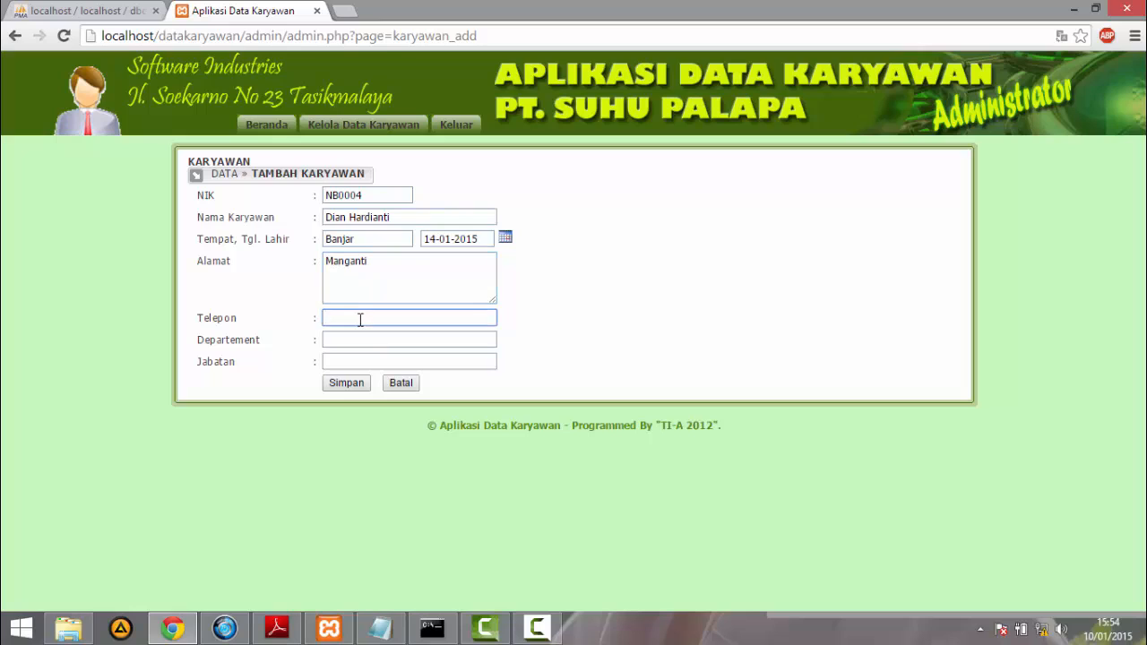
text(085xxxxxxx)
- Set the employee's department to Eksternal and position to Humas, and save the record
click(351, 338)
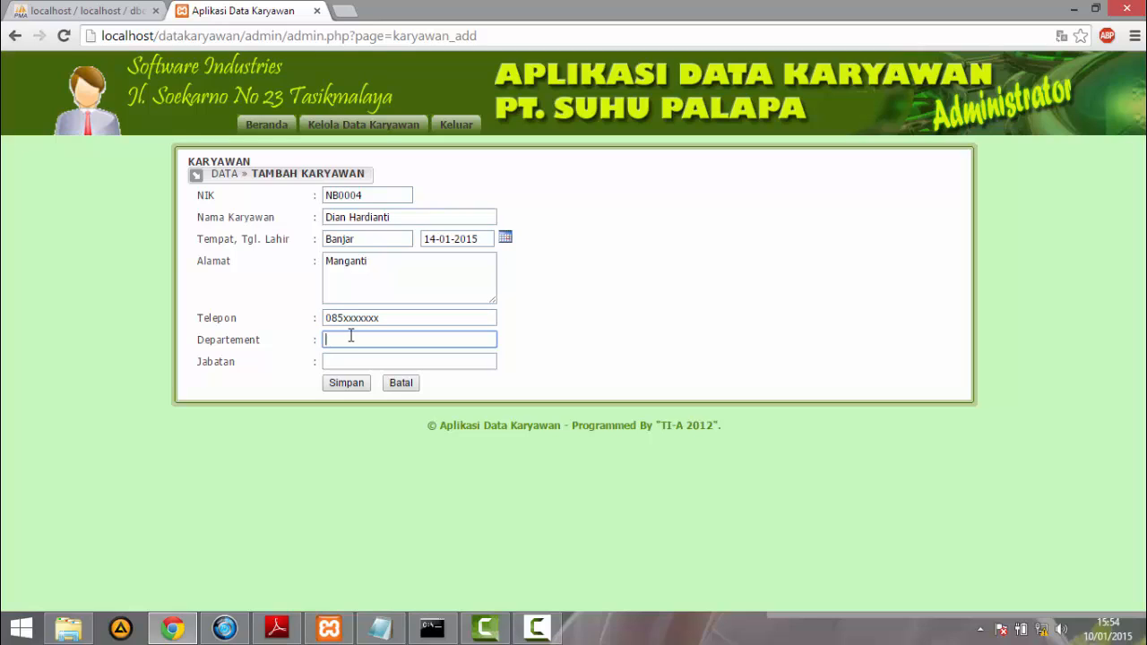
text(Ekstern)
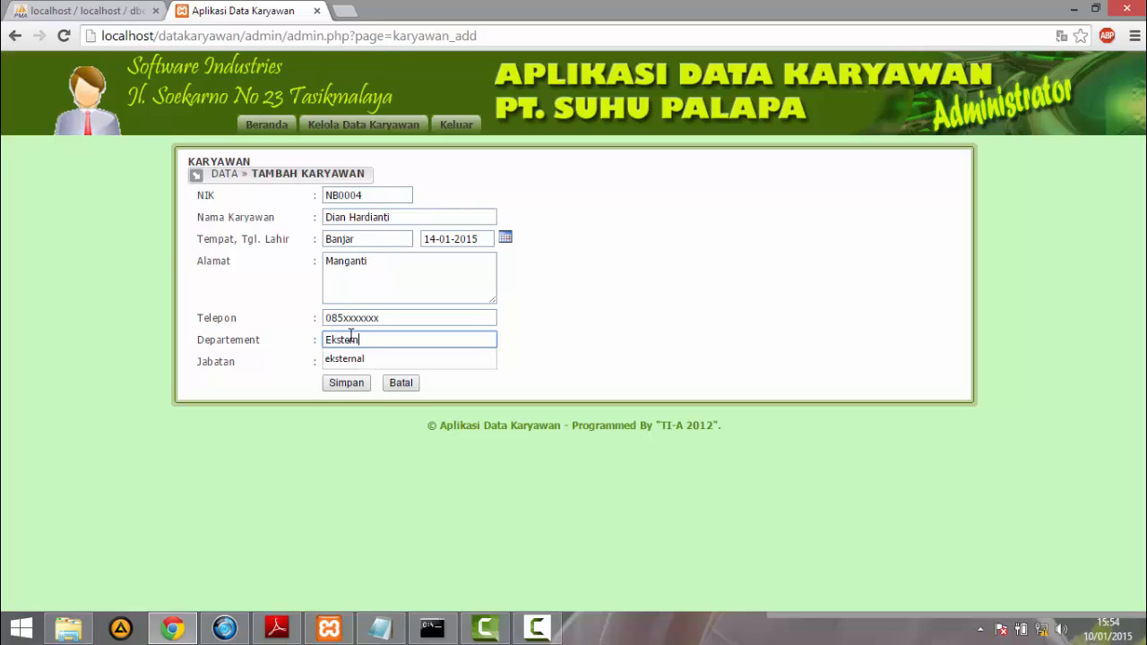
key(Escape)
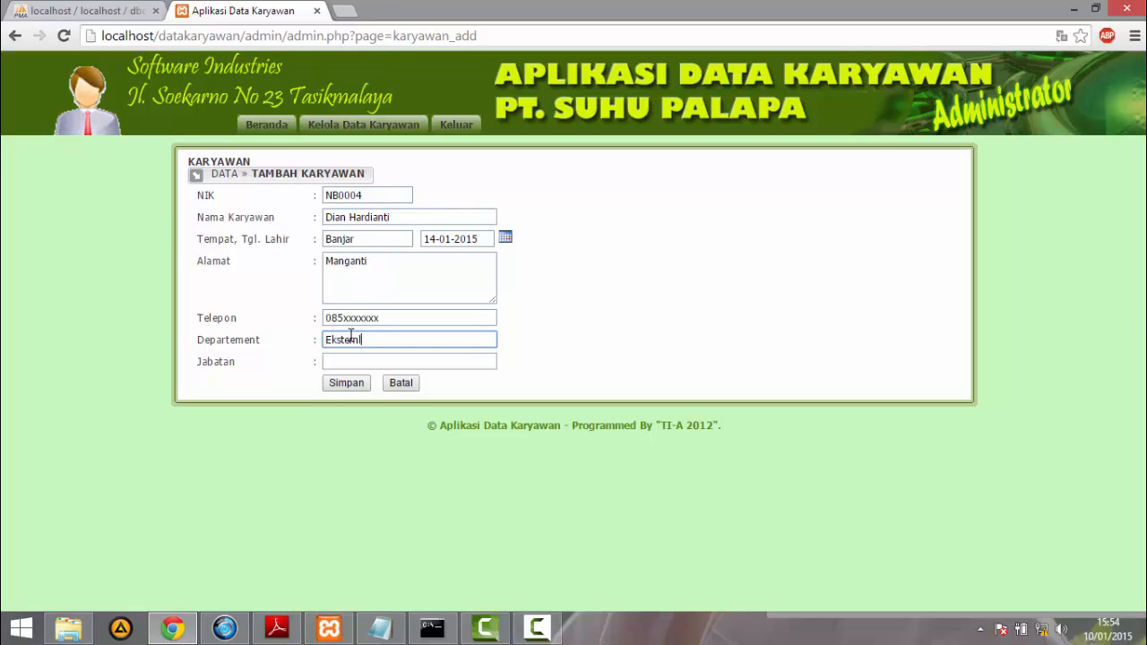
text(al)
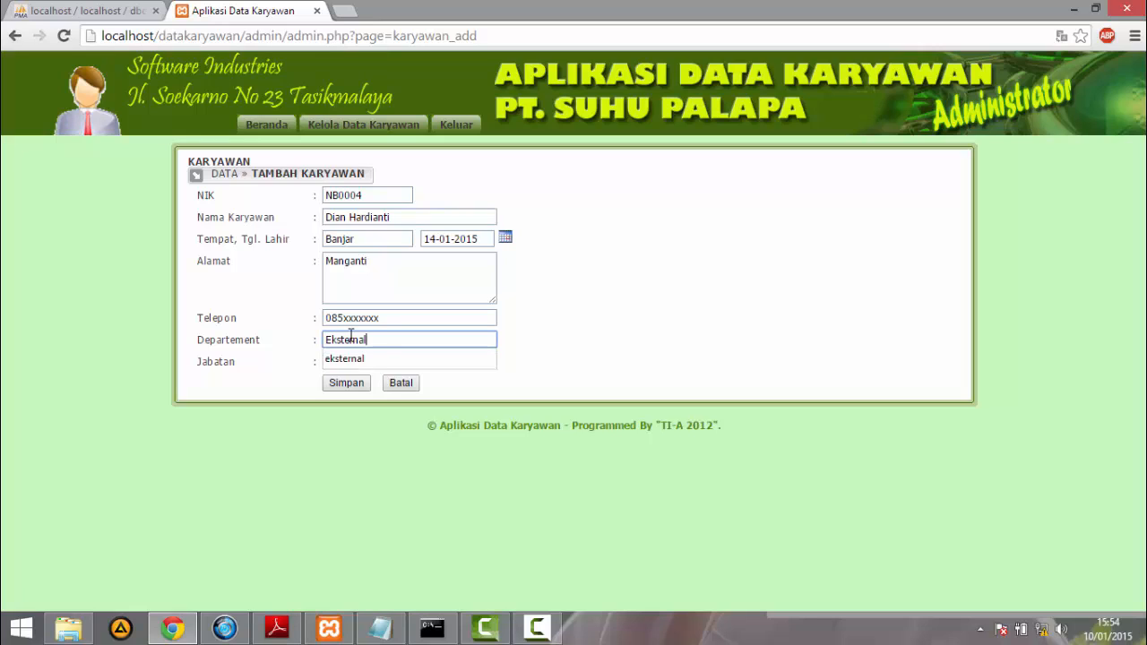
click(565, 339)
click(458, 354)
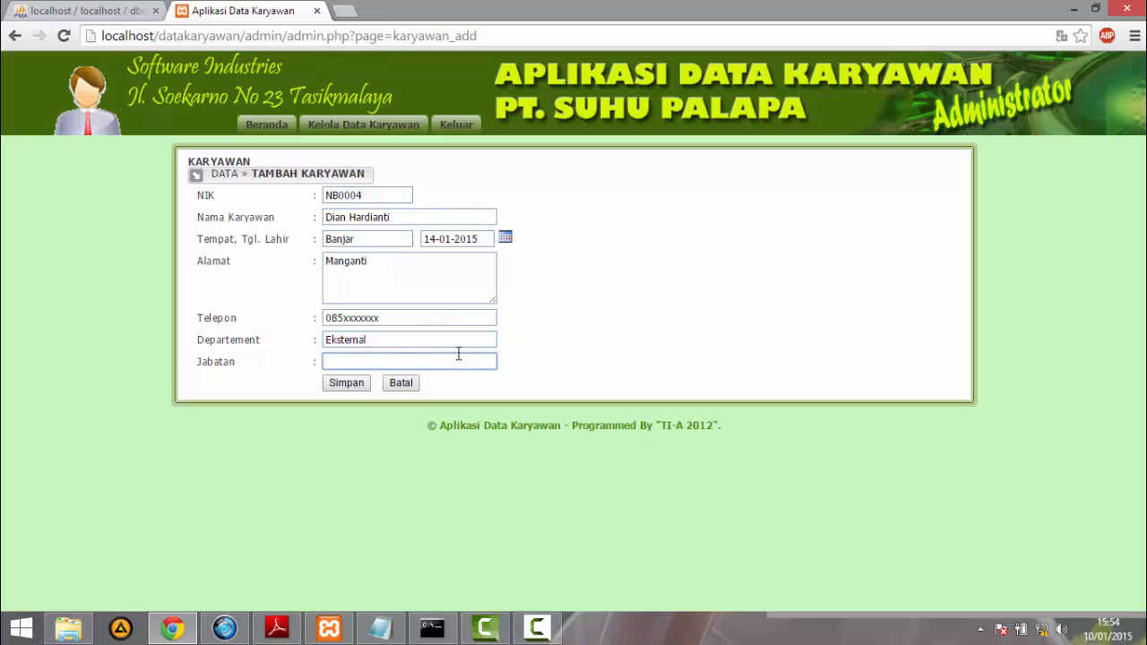
text(Humas)
click(361, 382)
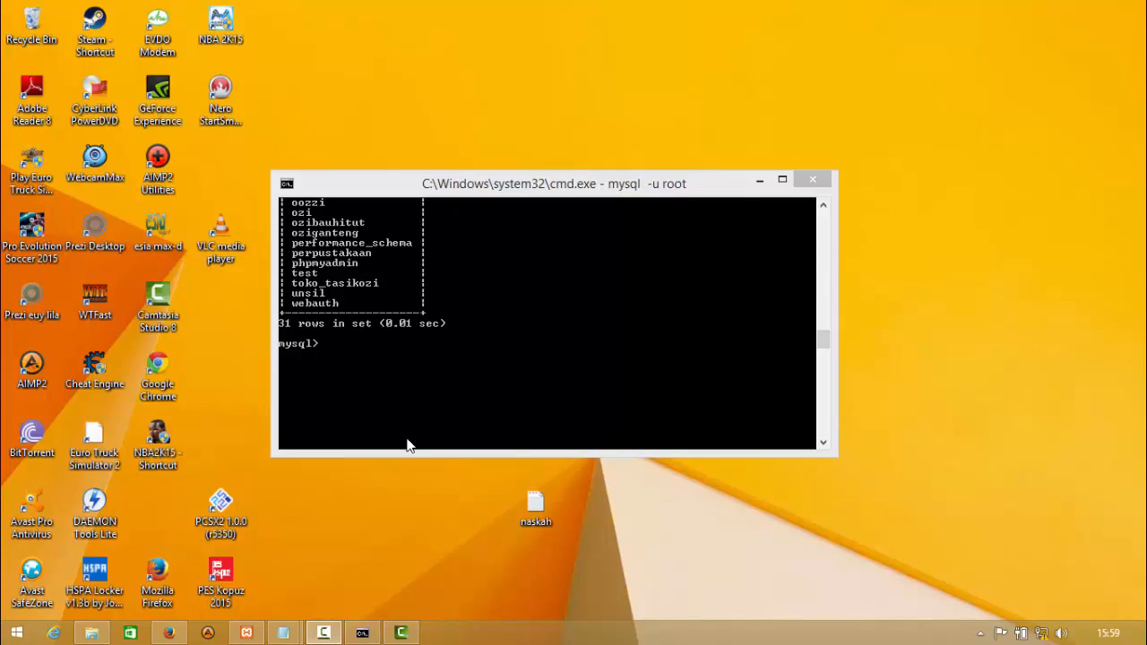
- Switch to Firefox on the slave, open Kelola Data Karyawan and check the third and fourth employee rows
mouse_move(170, 635)
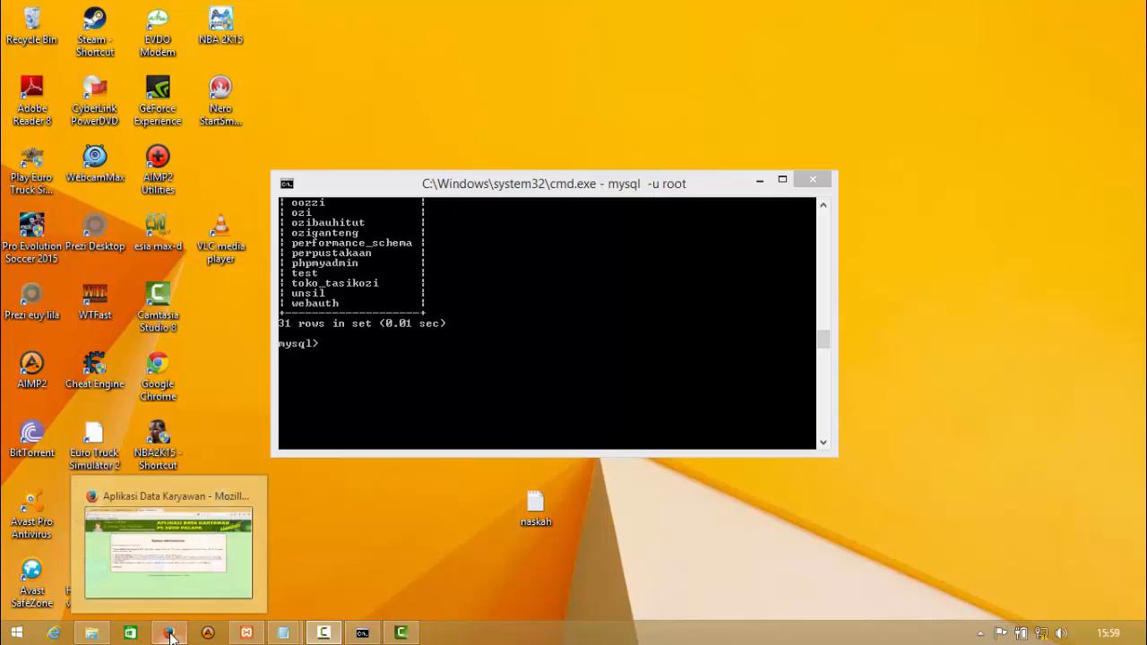
click(194, 568)
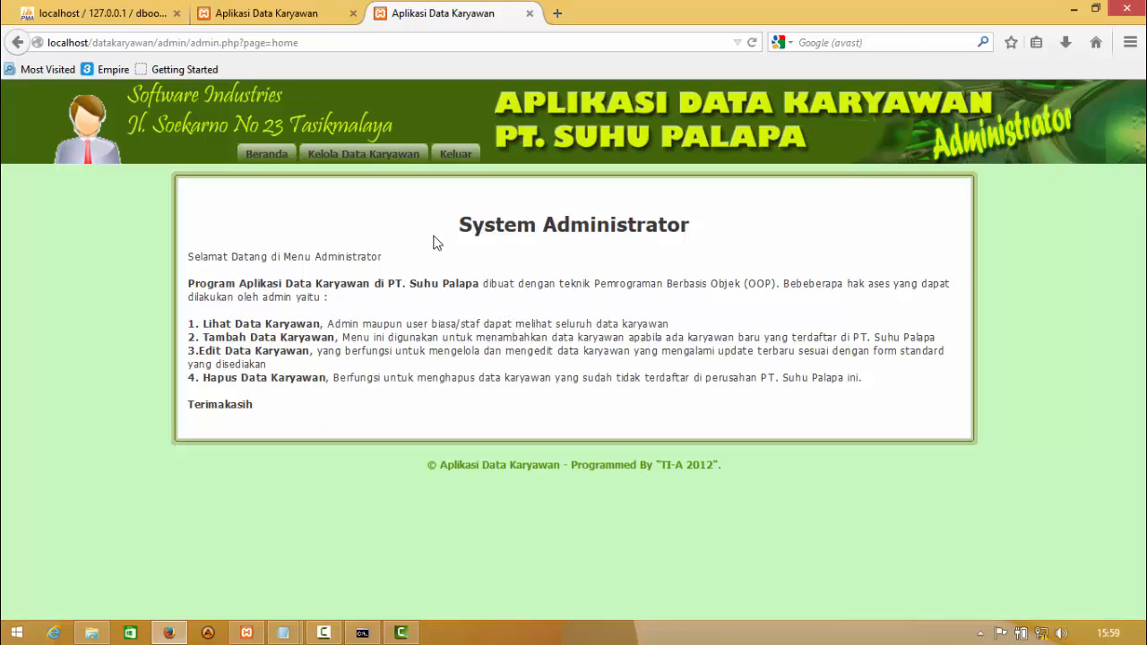
click(387, 164)
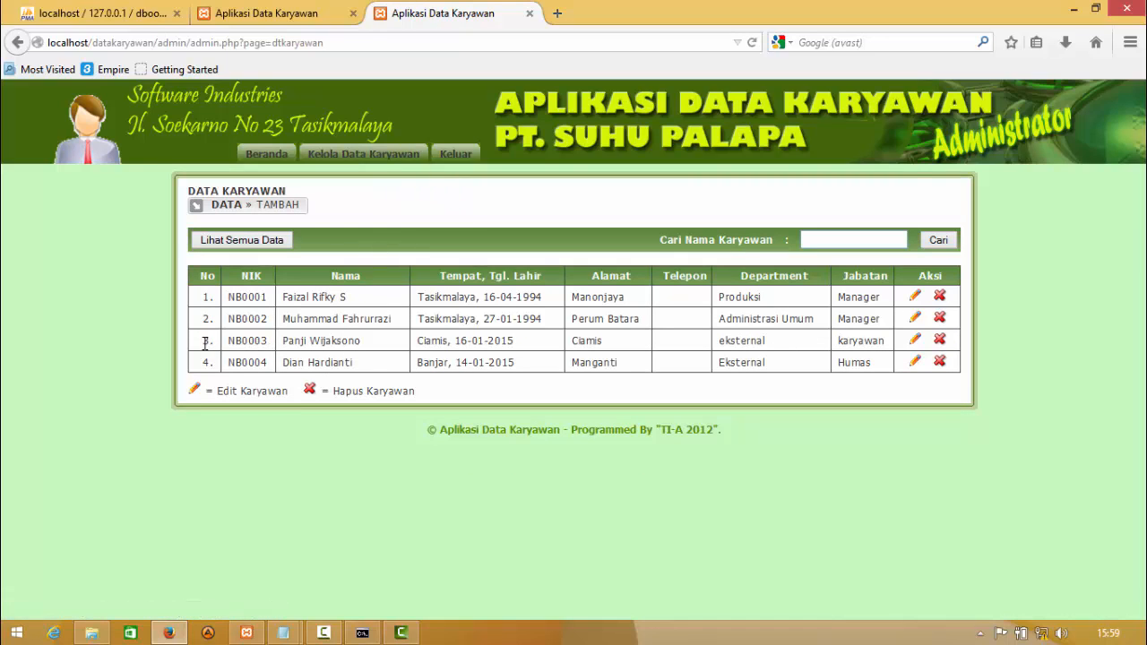
drag(468, 306, 973, 335)
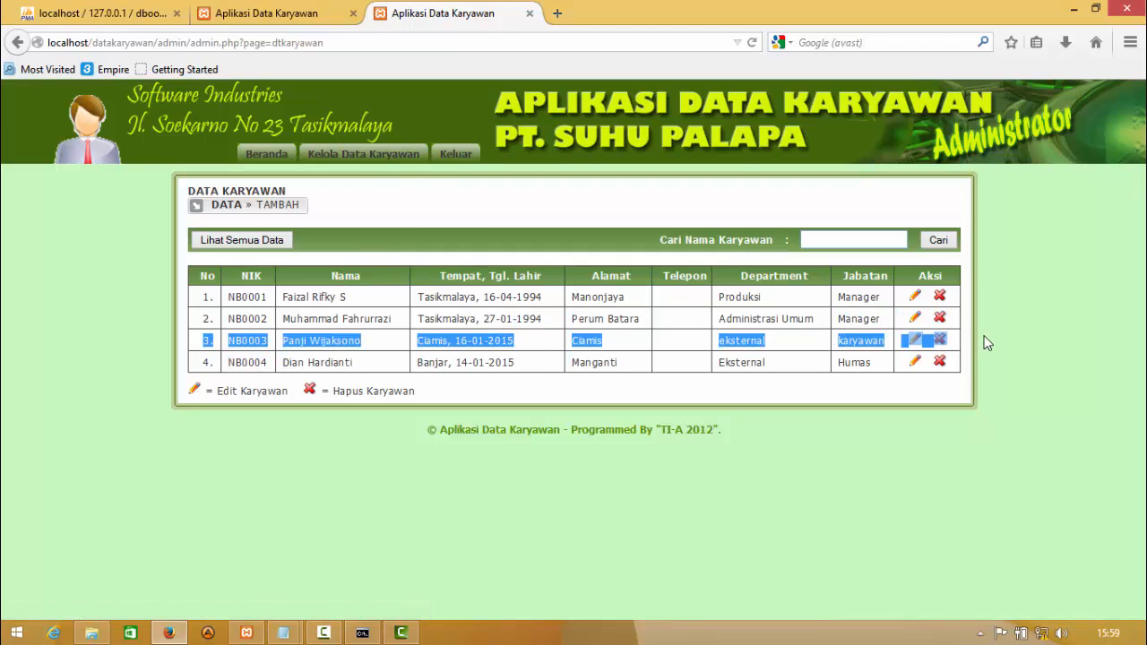
double_click(206, 362)
drag(325, 362, 876, 372)
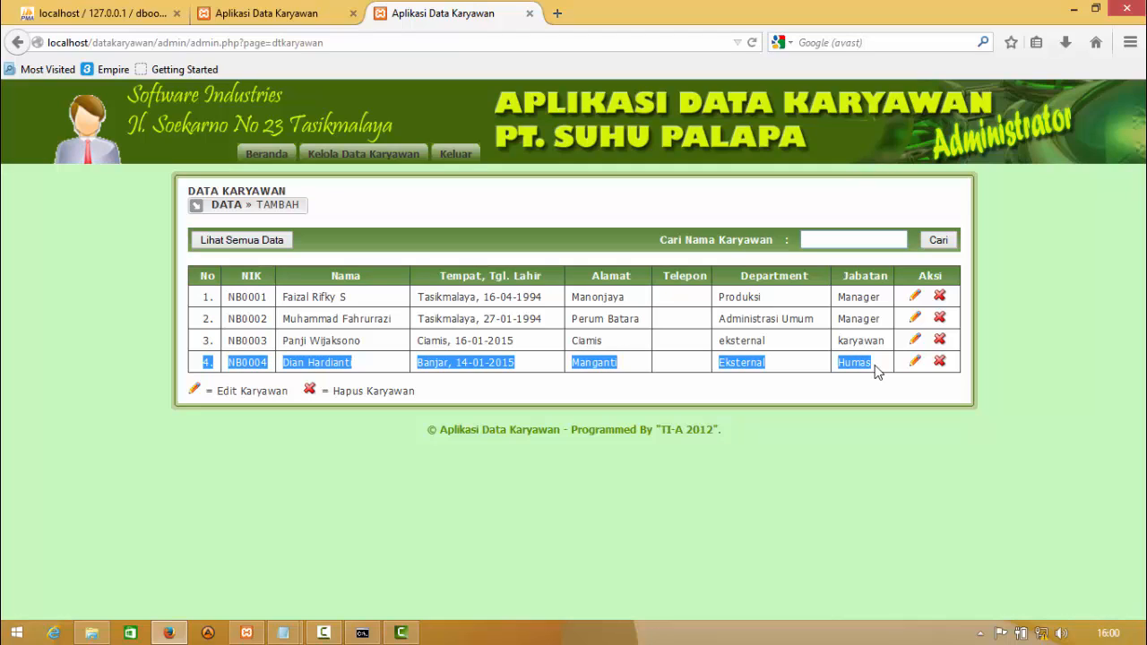
click(527, 476)
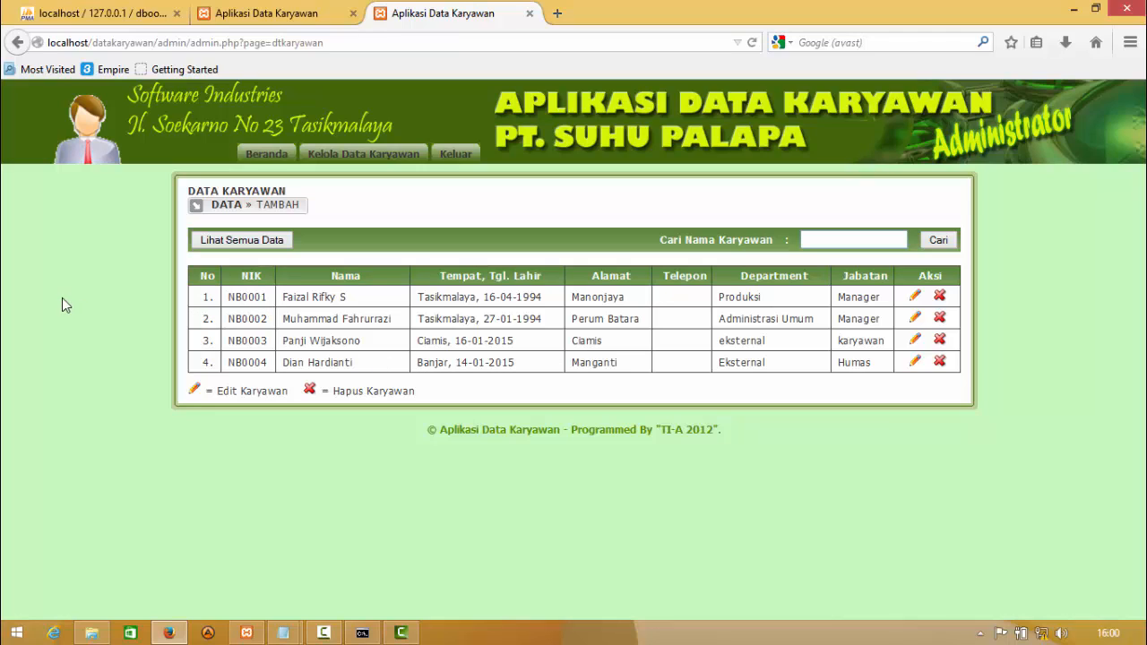
- Reload the dboopdk structure in the slave's phpMyAdmin and browse the karyawan table to examine its employee rows
click(101, 9)
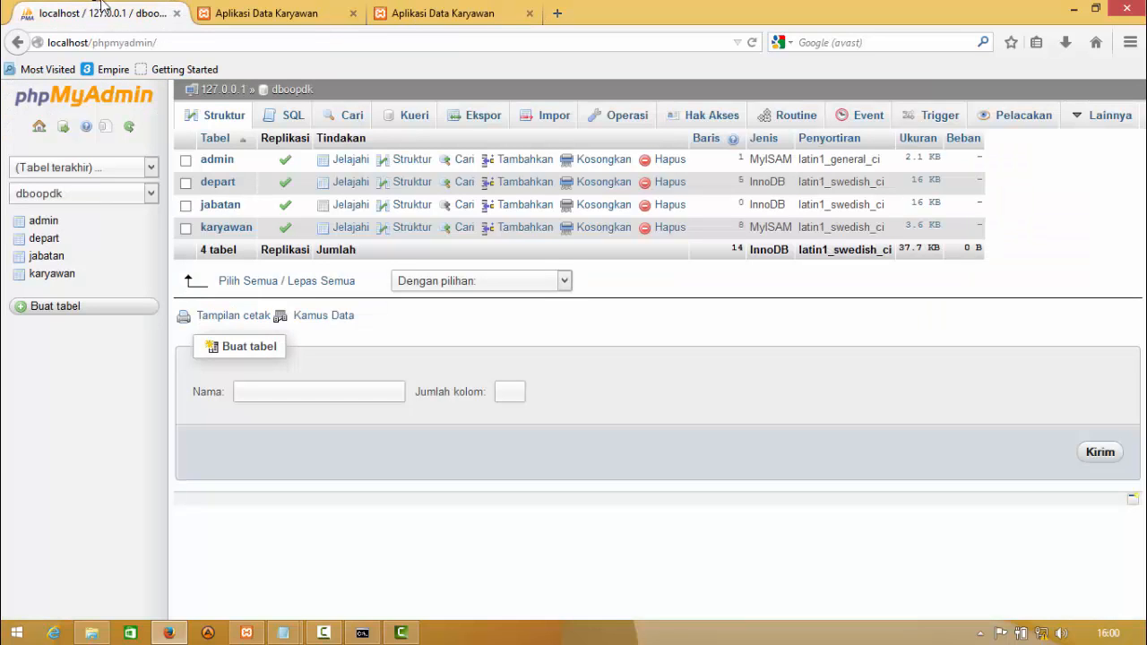
click(224, 116)
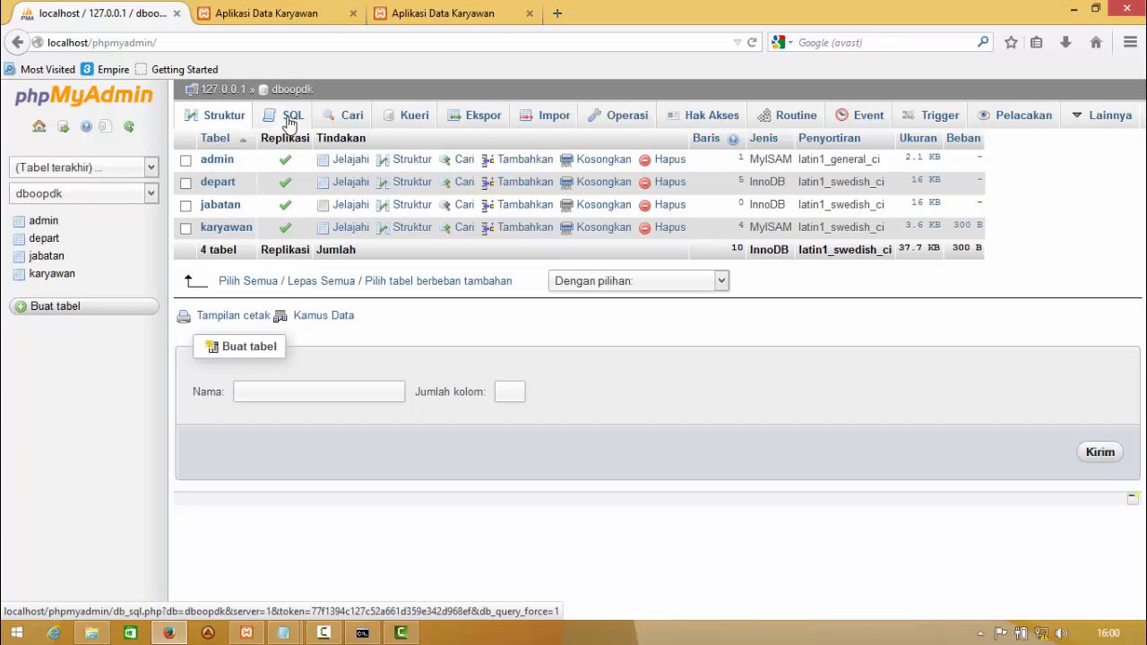
click(226, 229)
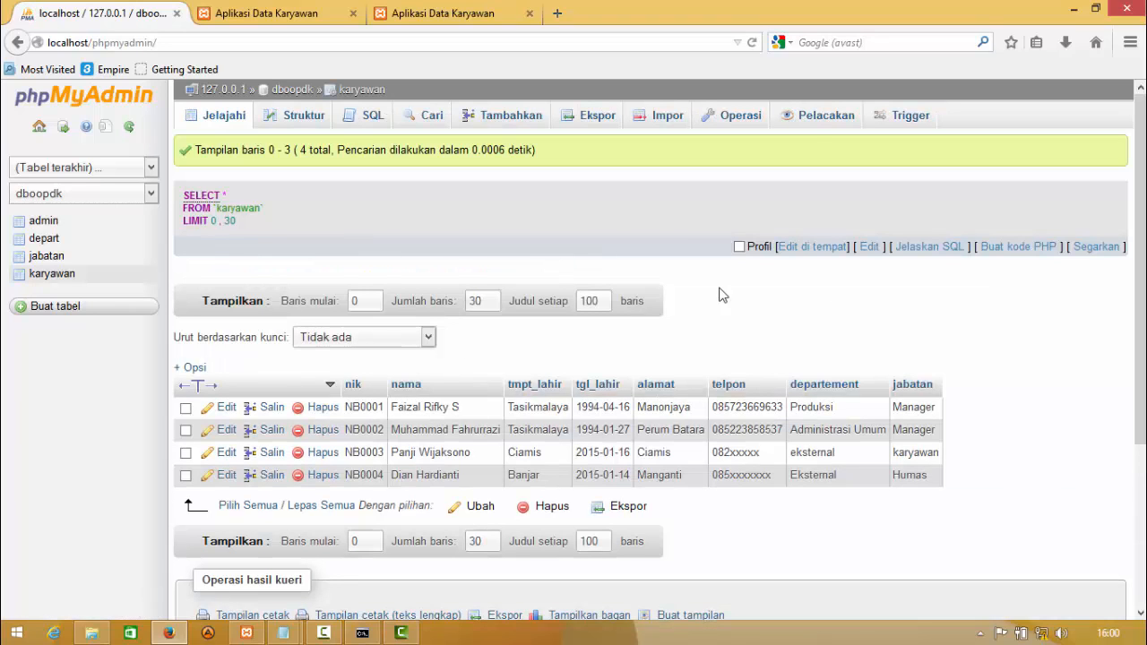
scroll(1142, 287, down, 1)
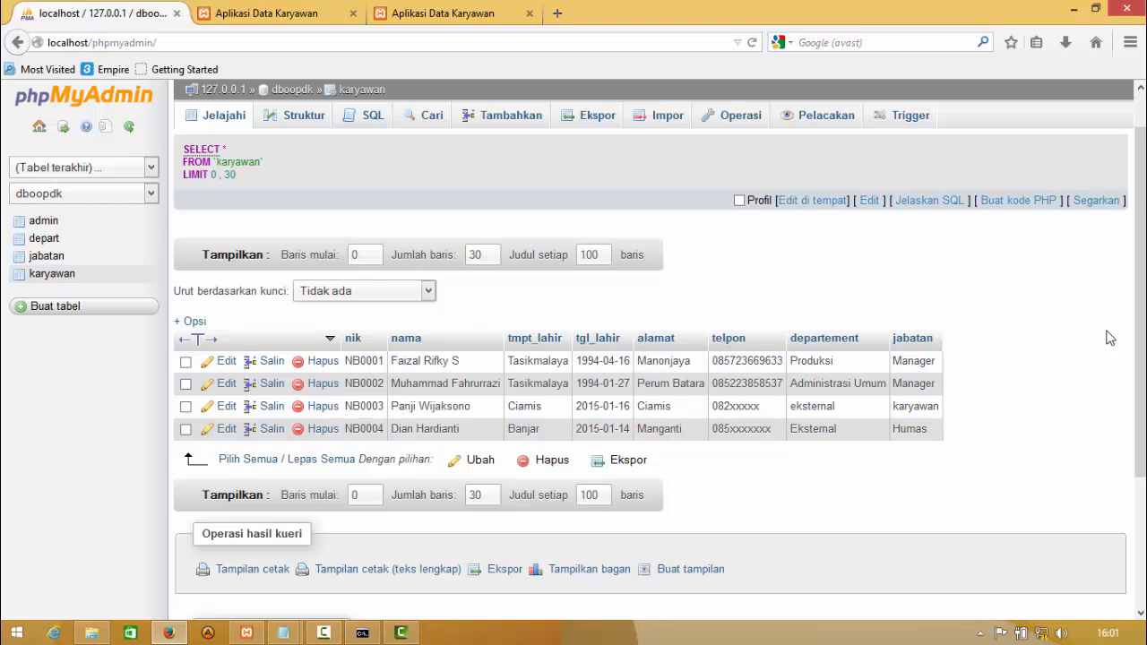
drag(1142, 342, 1139, 285)
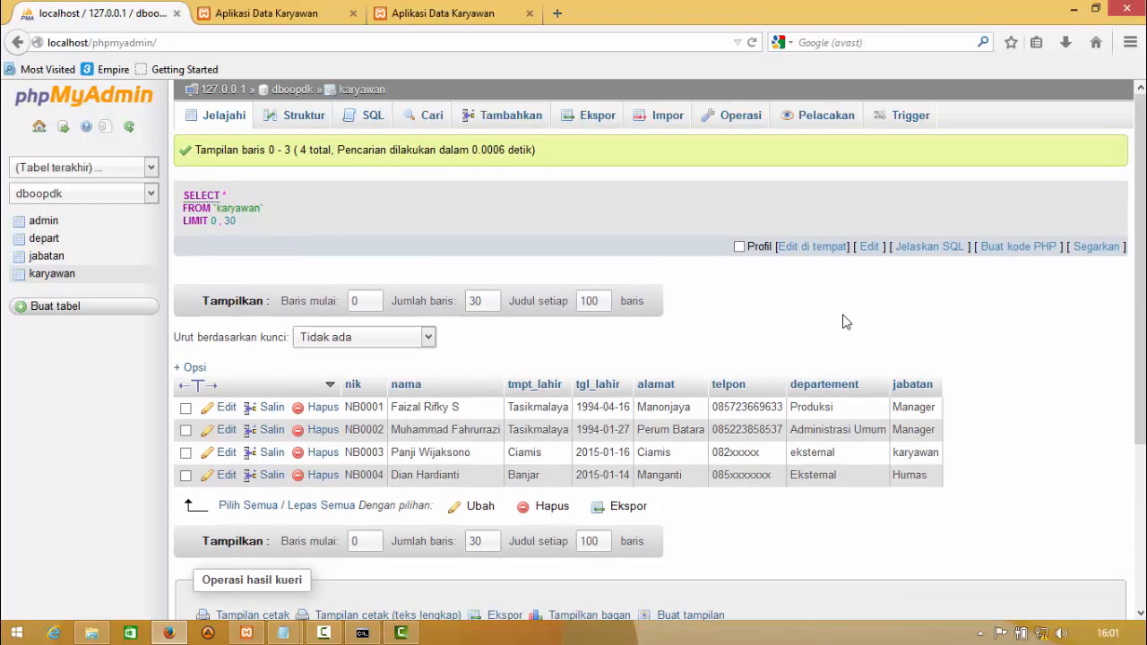